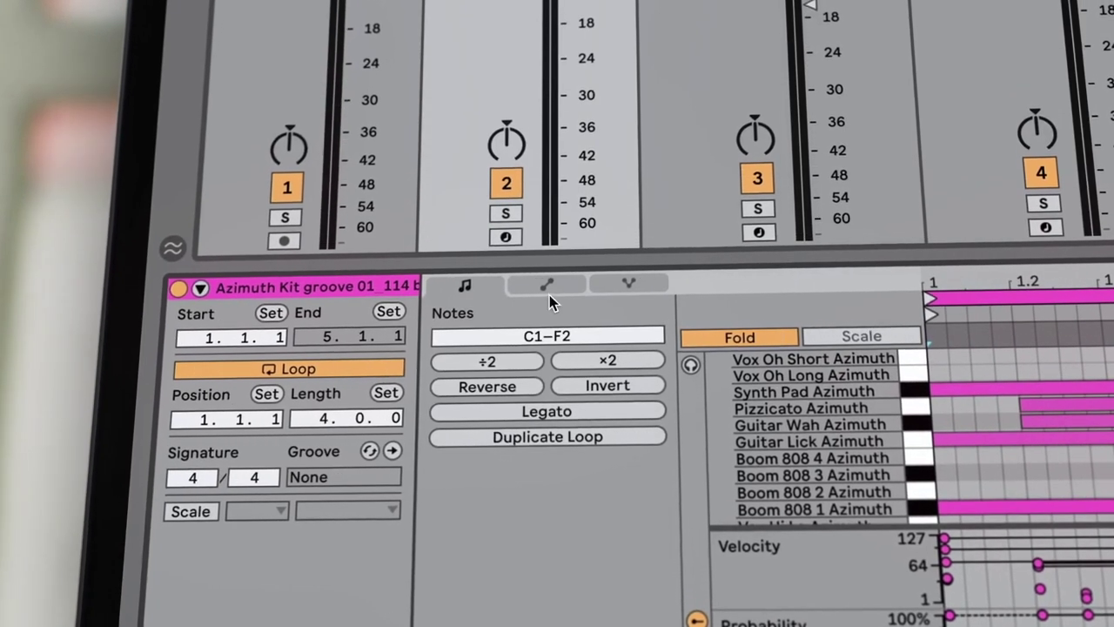
Show the clip's Envelopes and Note Expression settings, enable Scale, and pick D as root key
left_click(549, 293)
left_click(632, 285)
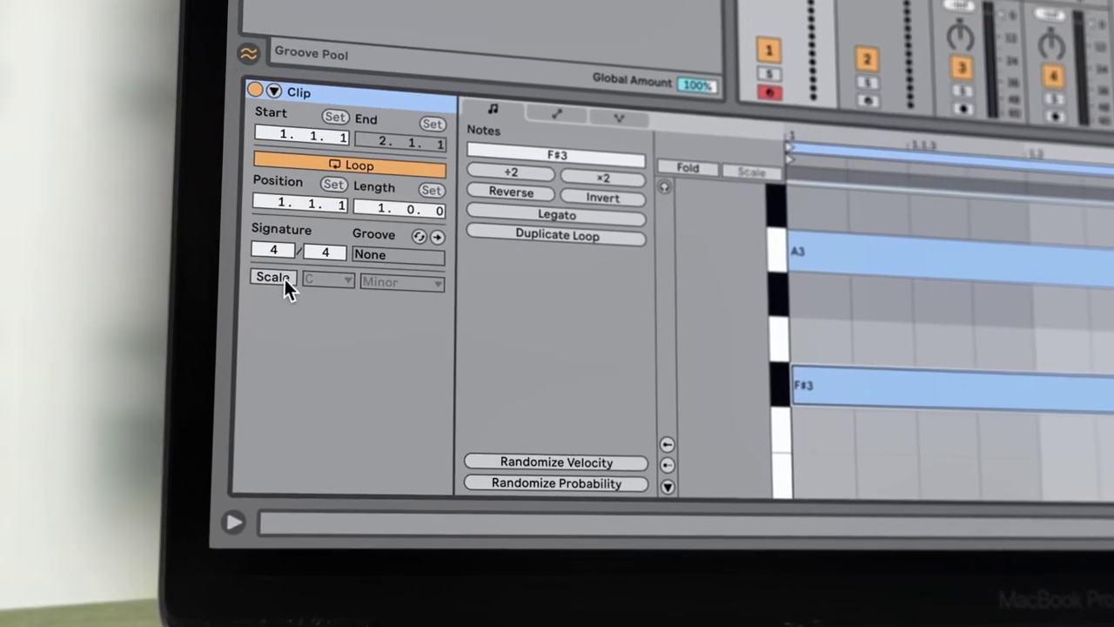
left_click(277, 278)
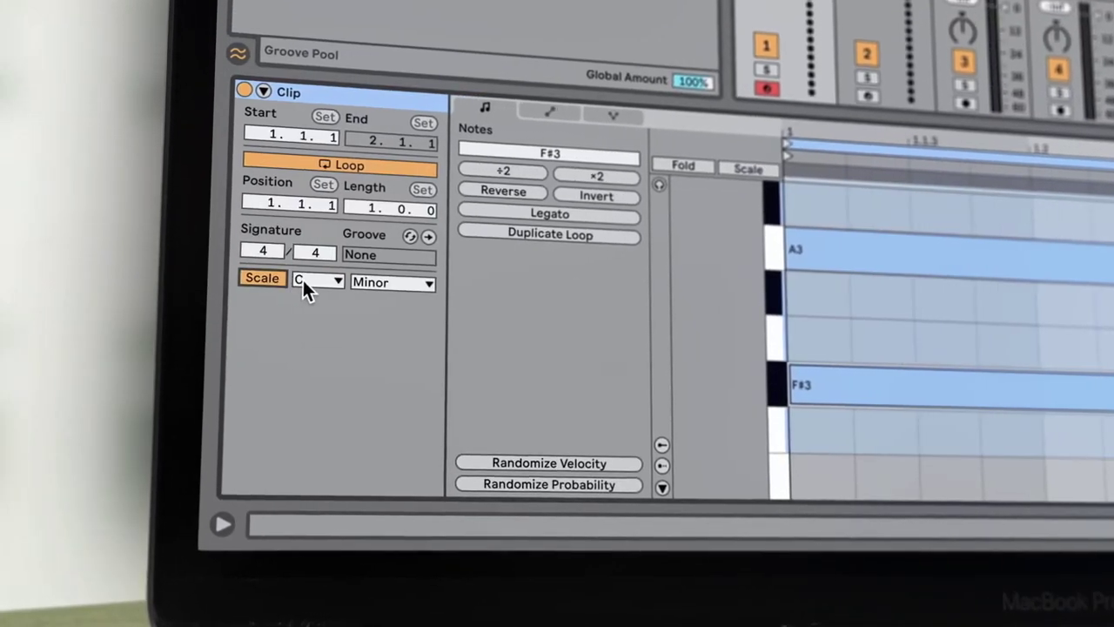
left_click(308, 278)
left_click(289, 333)
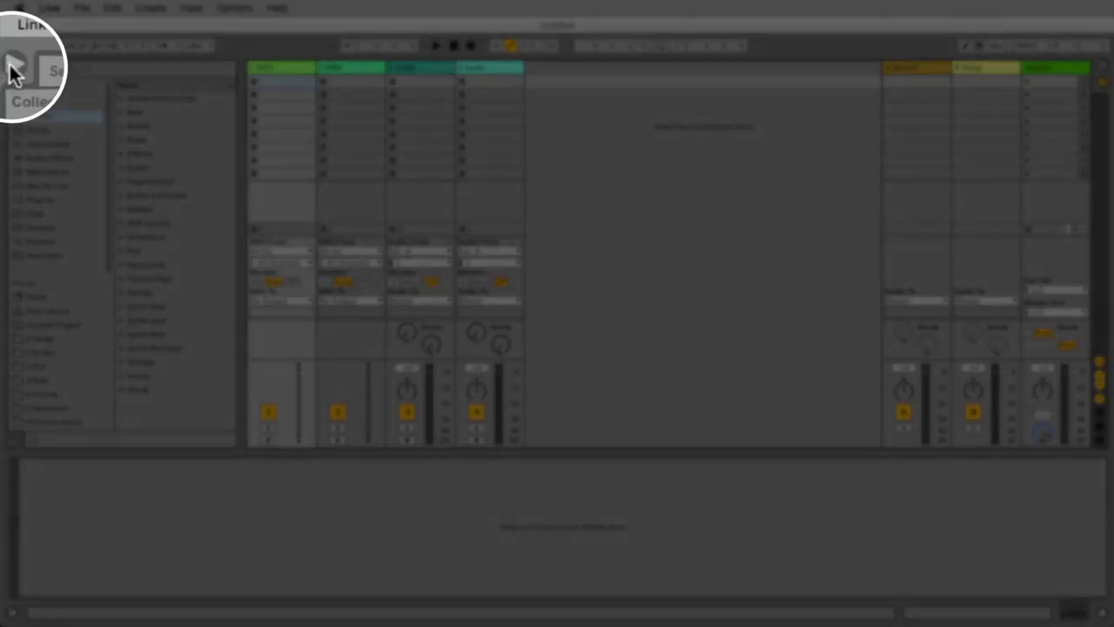
left_click(12, 65)
left_click(12, 66)
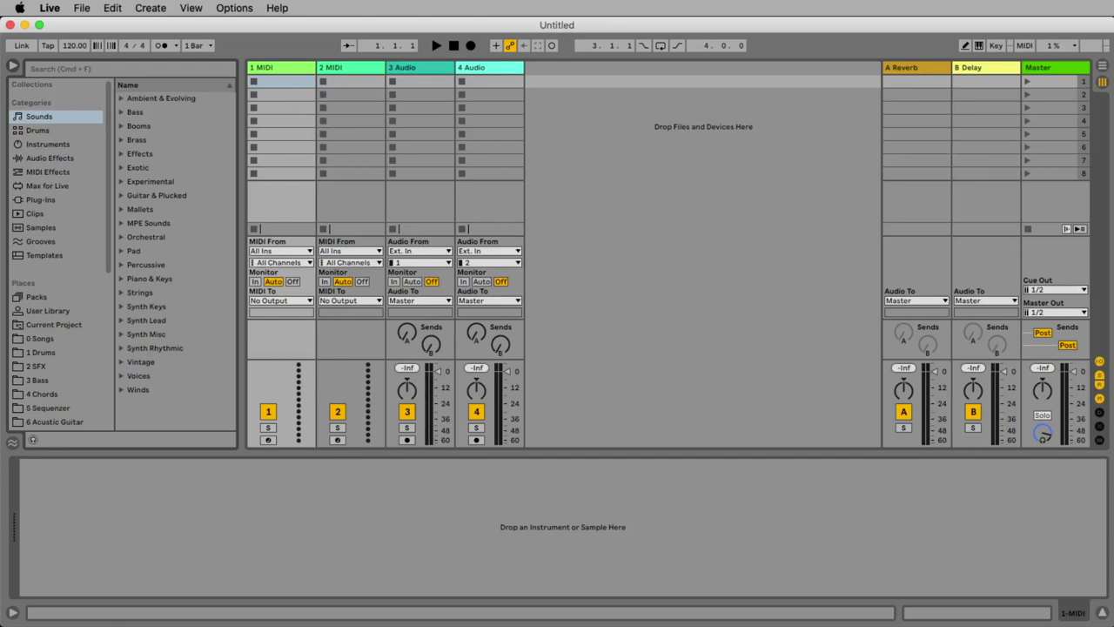
Switch back and forth between Session and Arrangement View, finishing on the arrangement timeline
left_click(1102, 67)
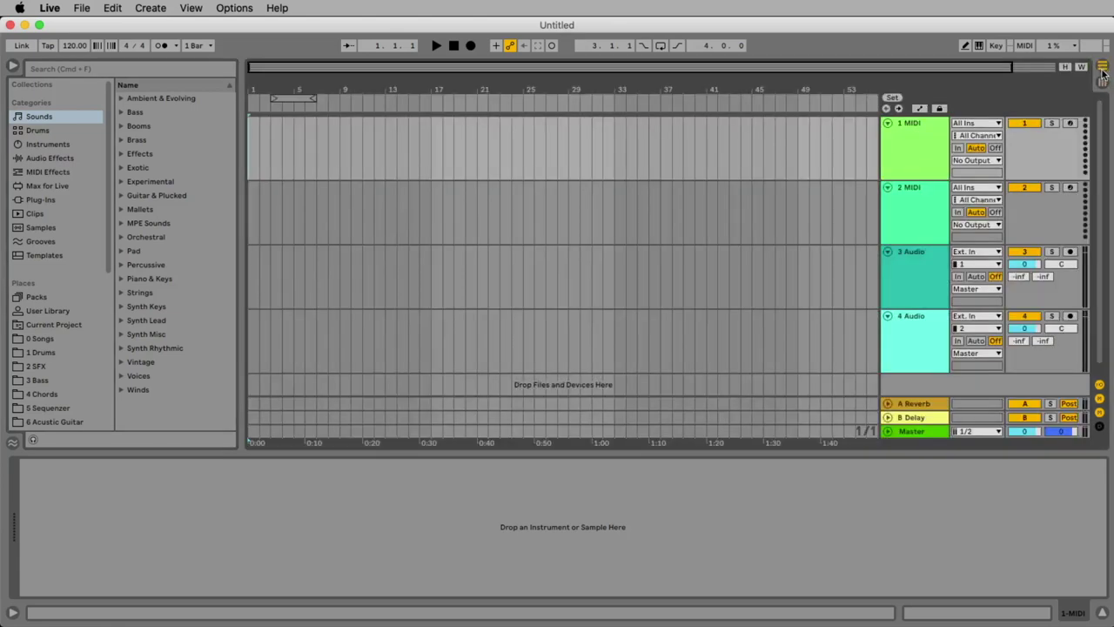
left_click(1102, 80)
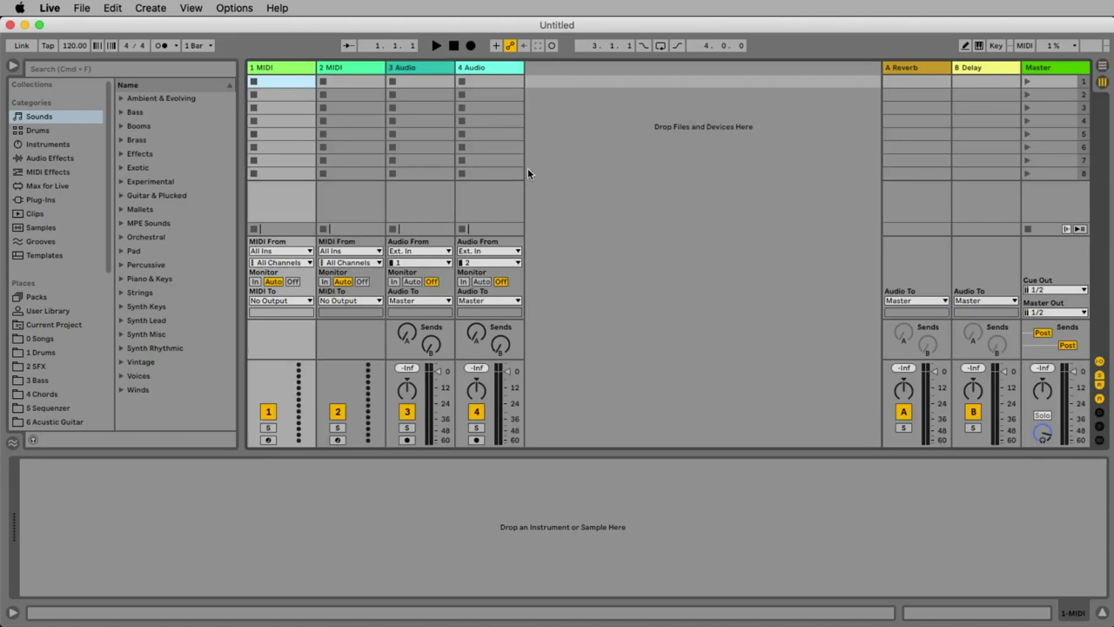
left_click(1102, 68)
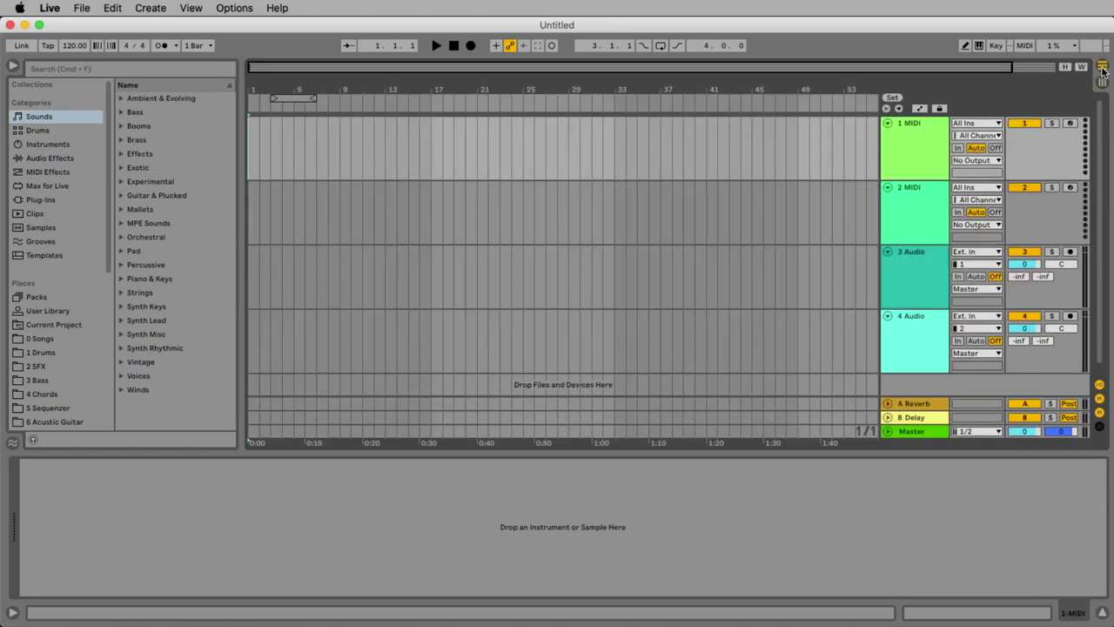
left_click(1102, 80)
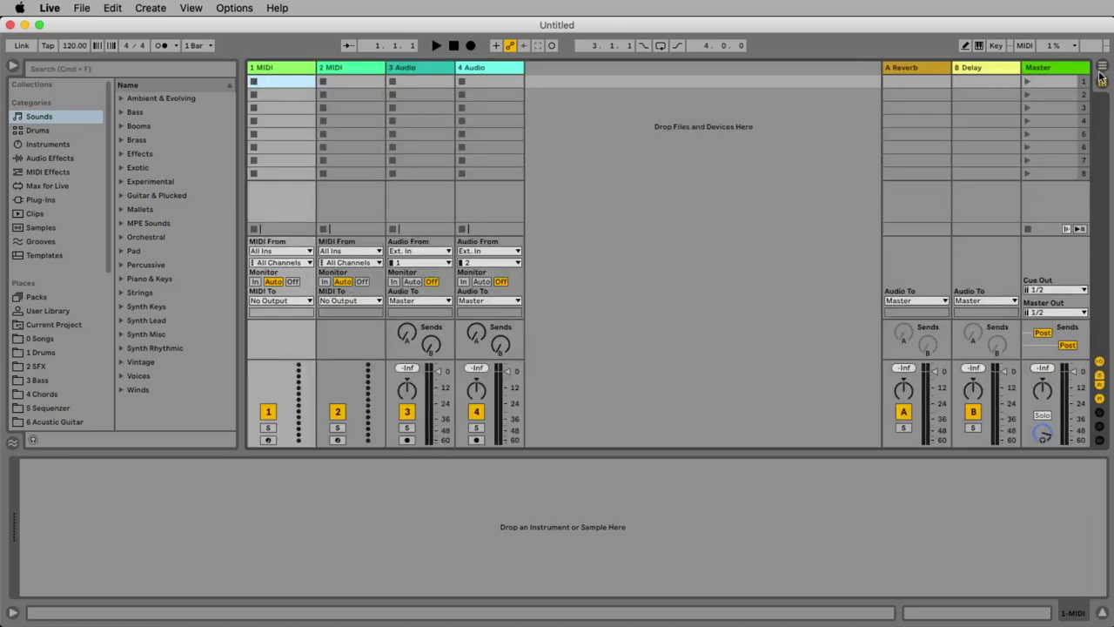
left_click(1101, 67)
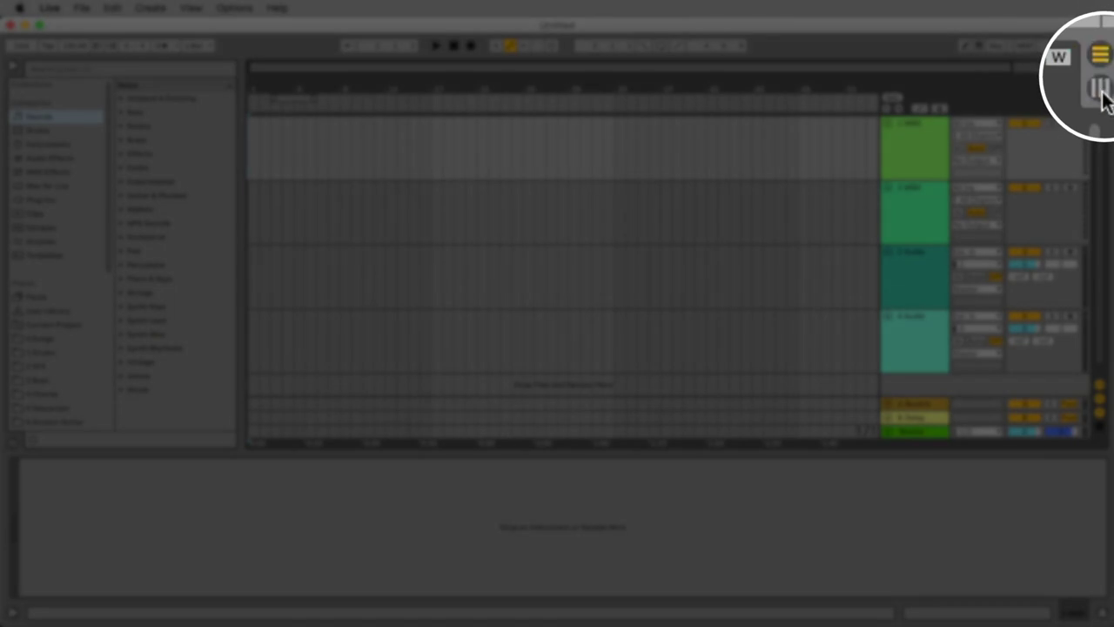
left_click(1102, 83)
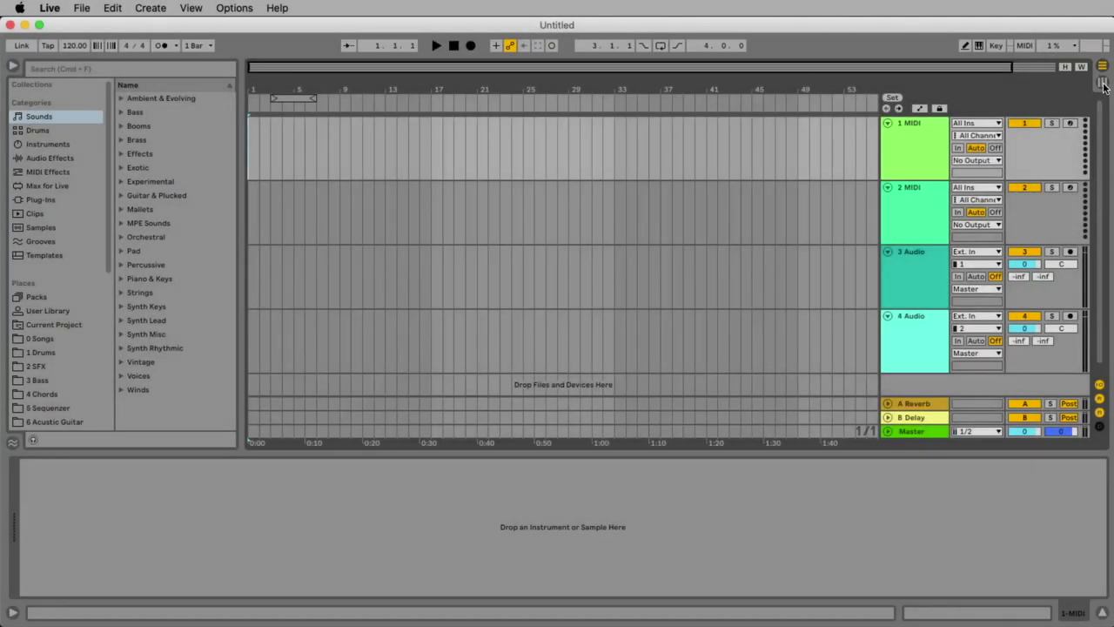
key("Tab")
key("Tab")
key("Tab")
key("Tab")
left_click(1103, 83)
key("Tab")
Select the 1 MIDI, 2 MIDI, 3 Audio and 4 Audio tracks in turn, then hide the Info View
left_click(925, 134)
left_click(925, 205)
left_click(931, 278)
left_click(927, 340)
left_click(912, 261)
left_click(910, 237)
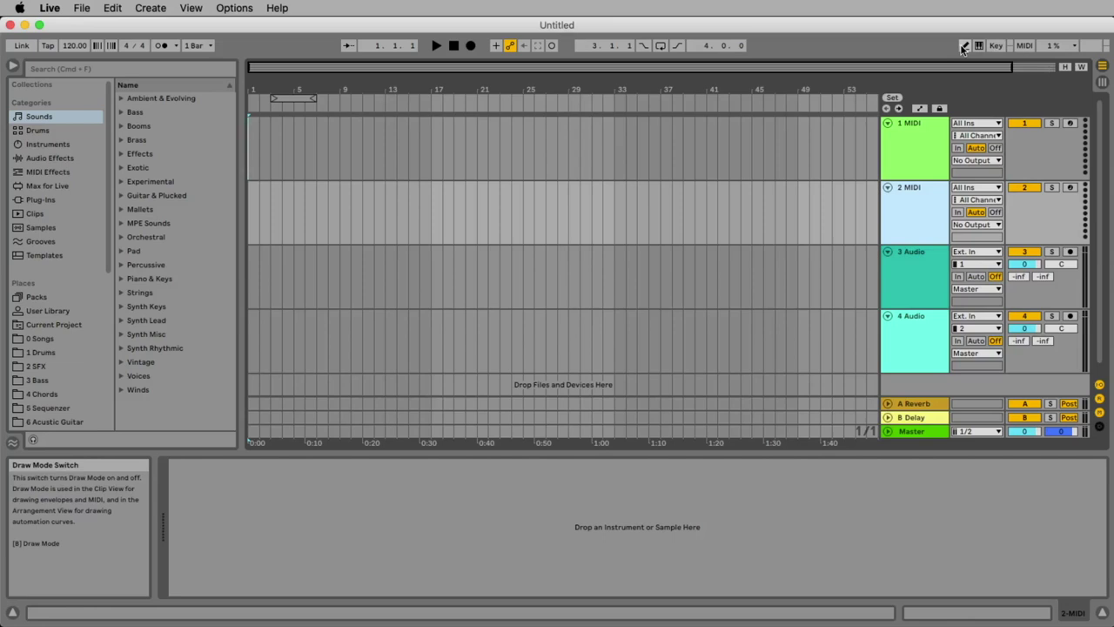
left_click(14, 612)
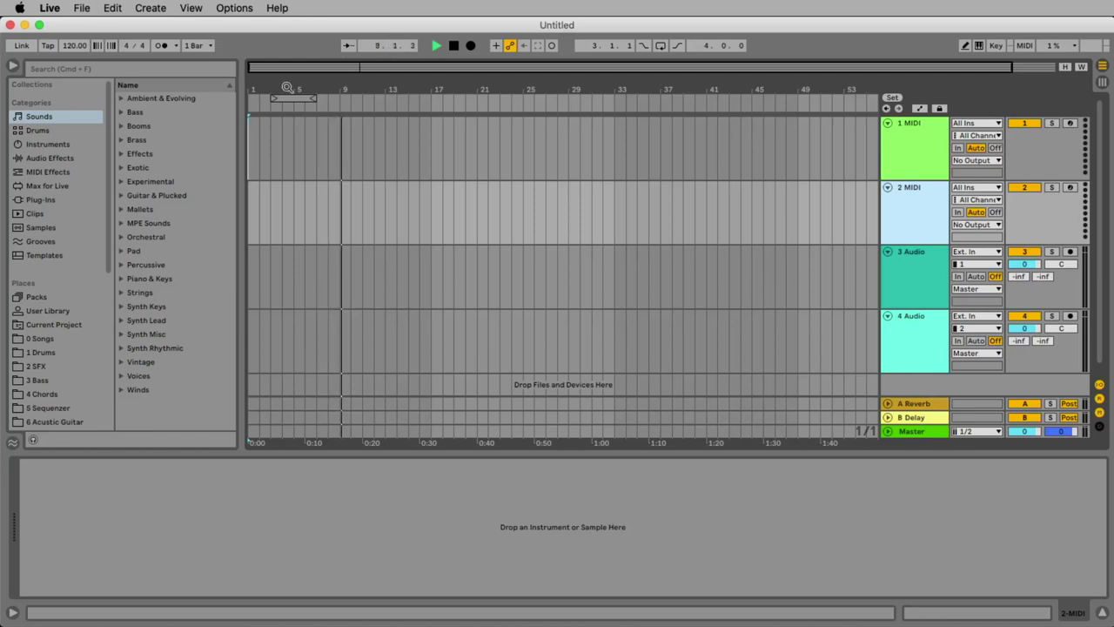
Enable the metronome, stop playback at 15.1.2, and zoom the timeline in slightly
left_click(163, 46)
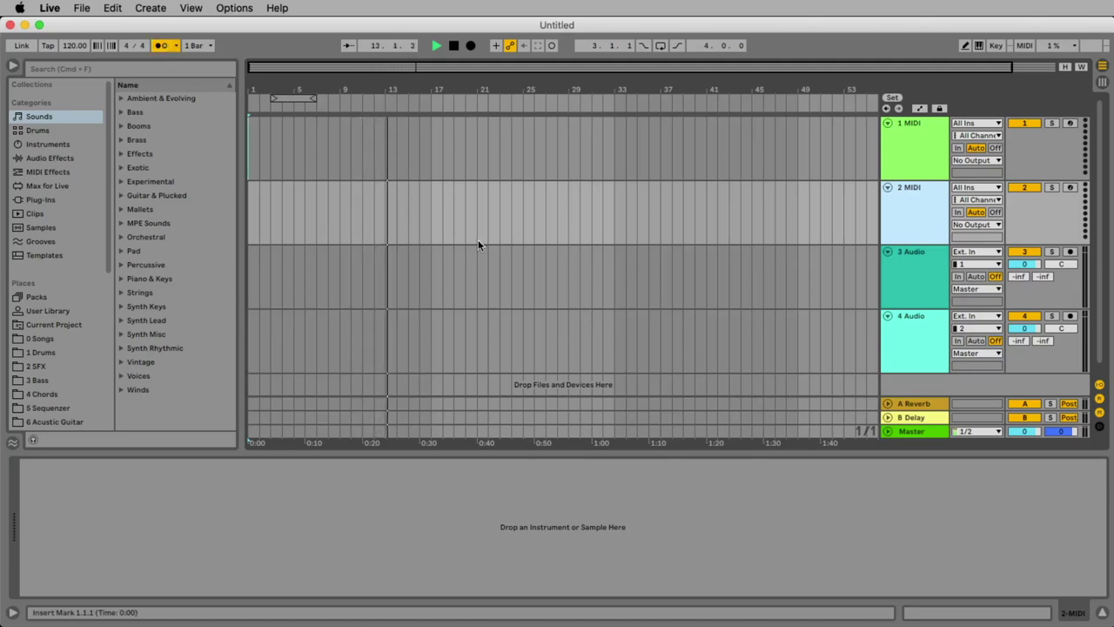
key("space")
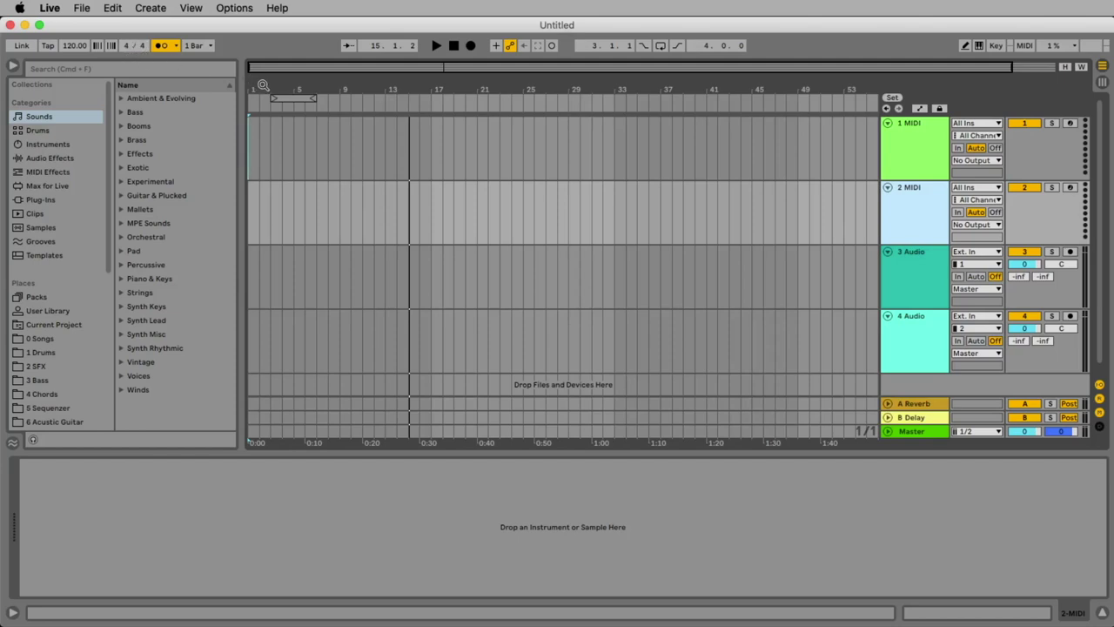
left_click_drag(272, 80, 271, 93)
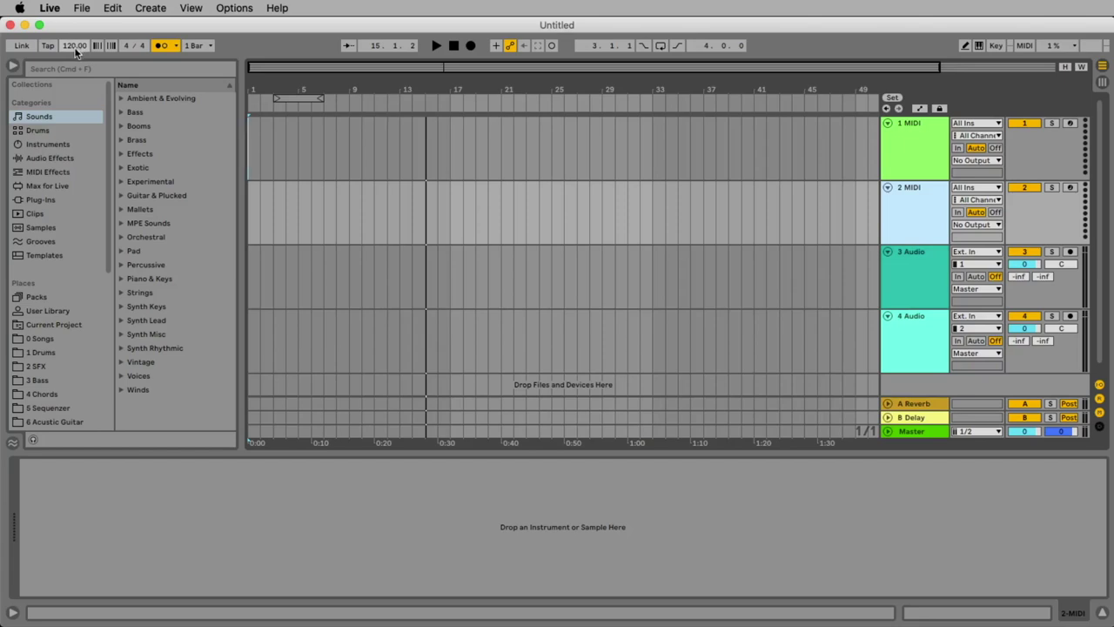
Play the empty arrangement from 1.1.1 at 120 BPM, then select the B Delay return
left_click(260, 164)
left_click(249, 155)
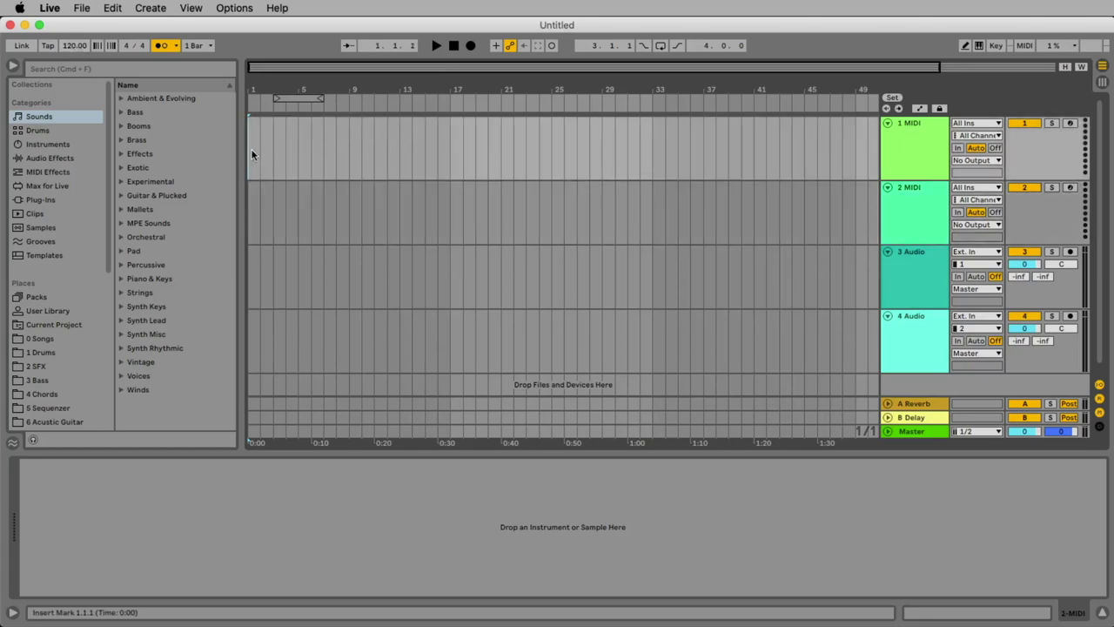
key("space")
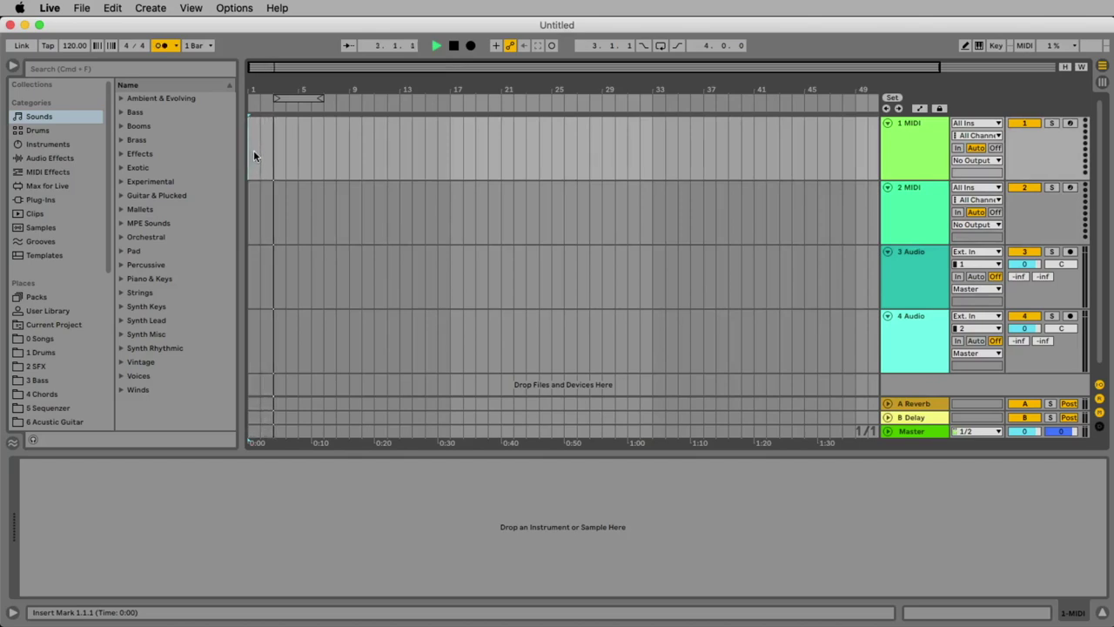
key("space")
left_click(628, 420)
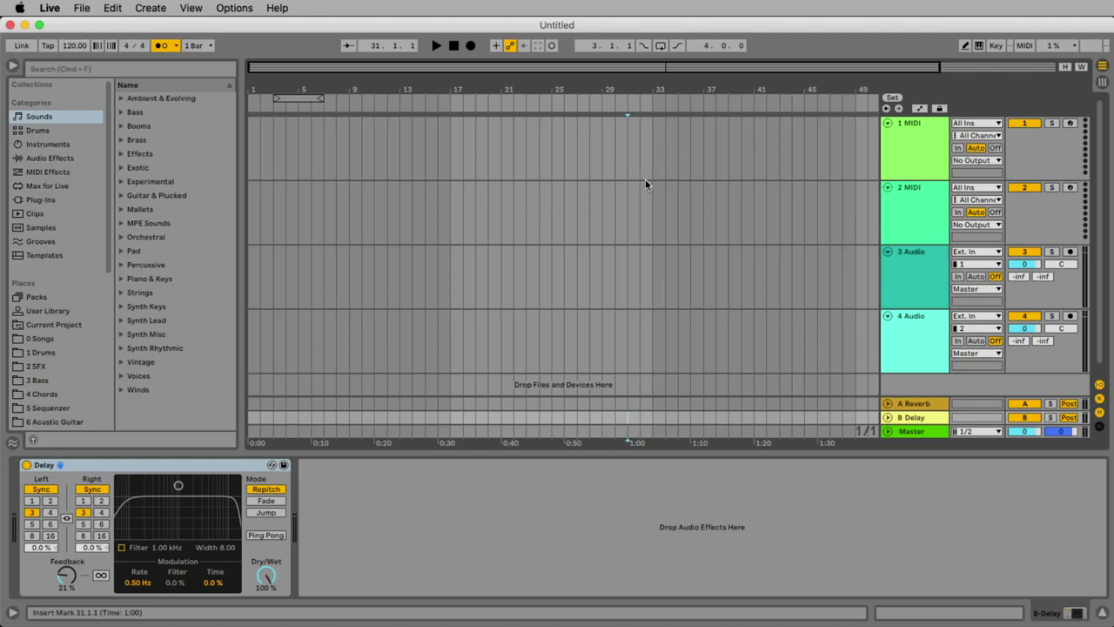
Set the tempo to 95 BPM and audition the set from the start of track 1
left_click_drag(75, 46, 75, 30)
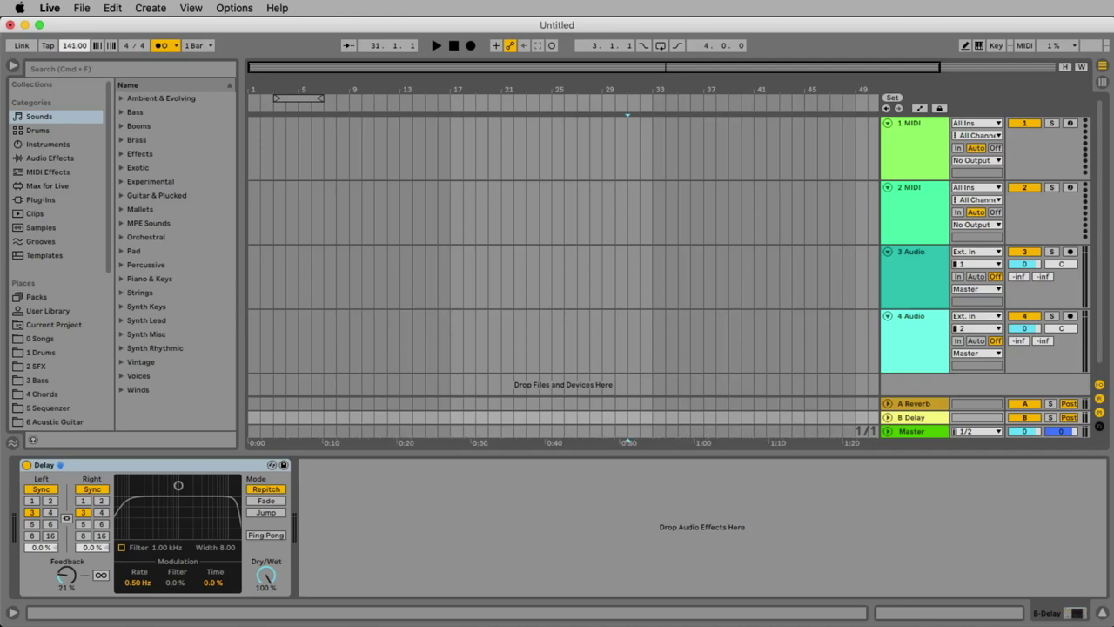
key("Down")
key("Down")
key("Down")
key("Down")
key("Down")
key("Down")
key("Down")
key("Down")
key("Down")
key("Down")
key("Down")
key("Down")
key("Down")
key("Down")
key("Down")
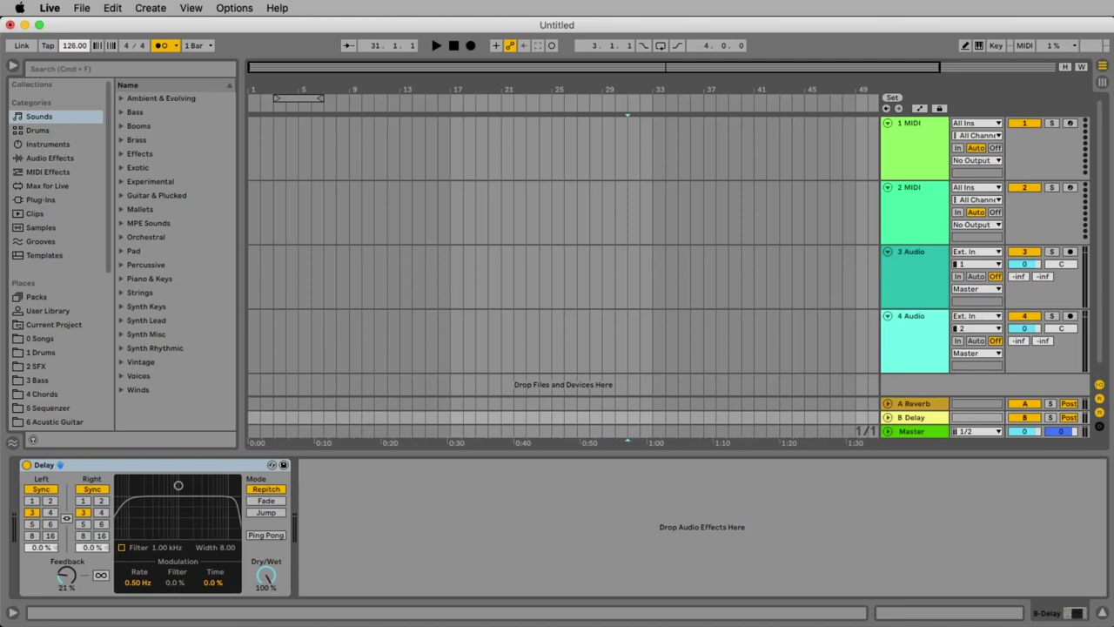
key("Down")
key("Down")
key("Down")
key("Down")
key("Down")
key("Down")
key("Down")
key("Down")
key("Down")
key("Down")
key("Down")
key("Down")
key("Down")
key("Down")
key("Down")
key("Down")
key("Down")
key("Down")
key("Down")
key("Down")
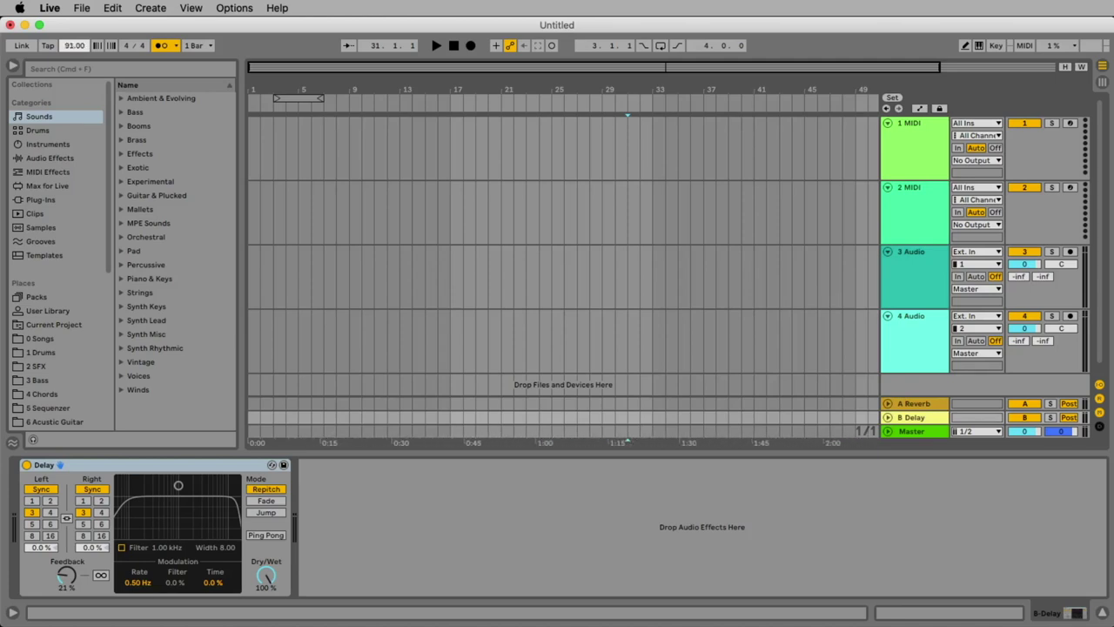
key("Up")
key("Up")
key("Up")
key("Up")
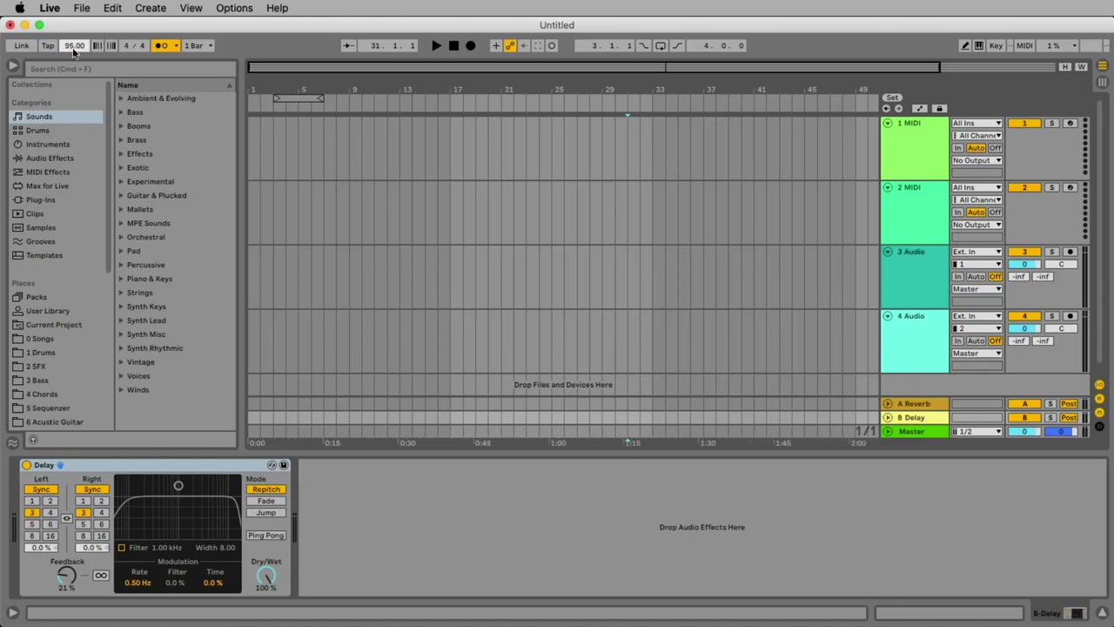
left_click(248, 157)
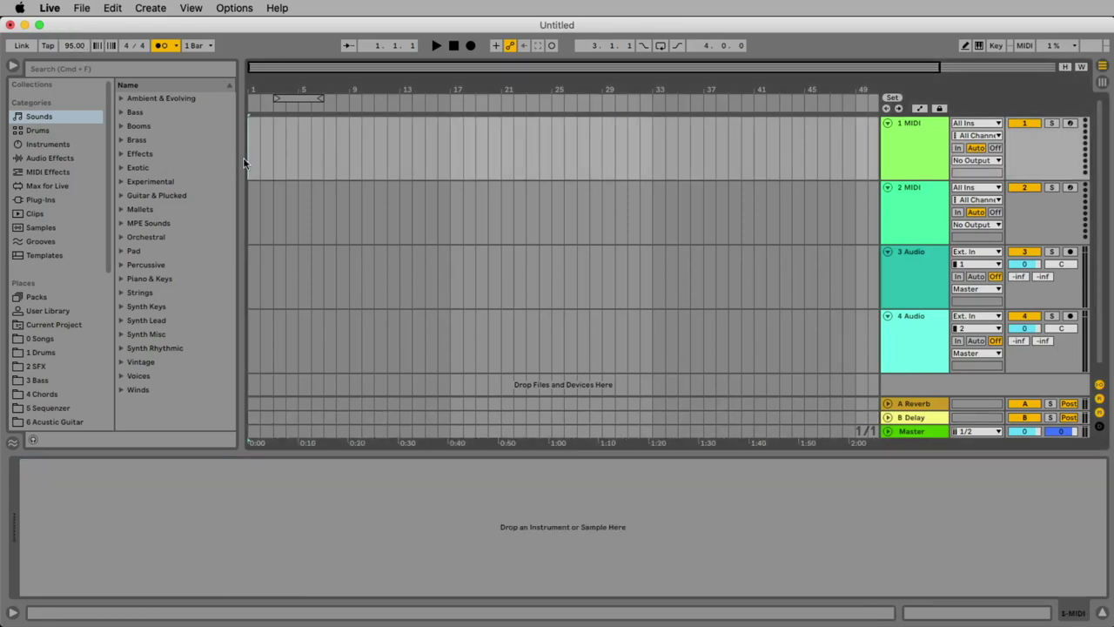
key("space")
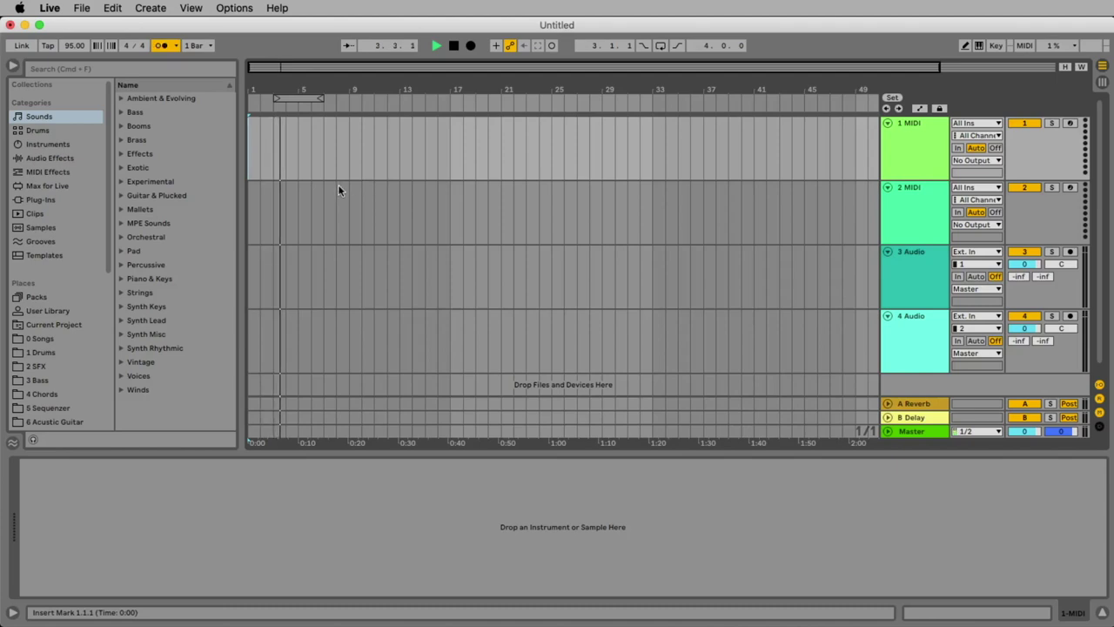
key("space")
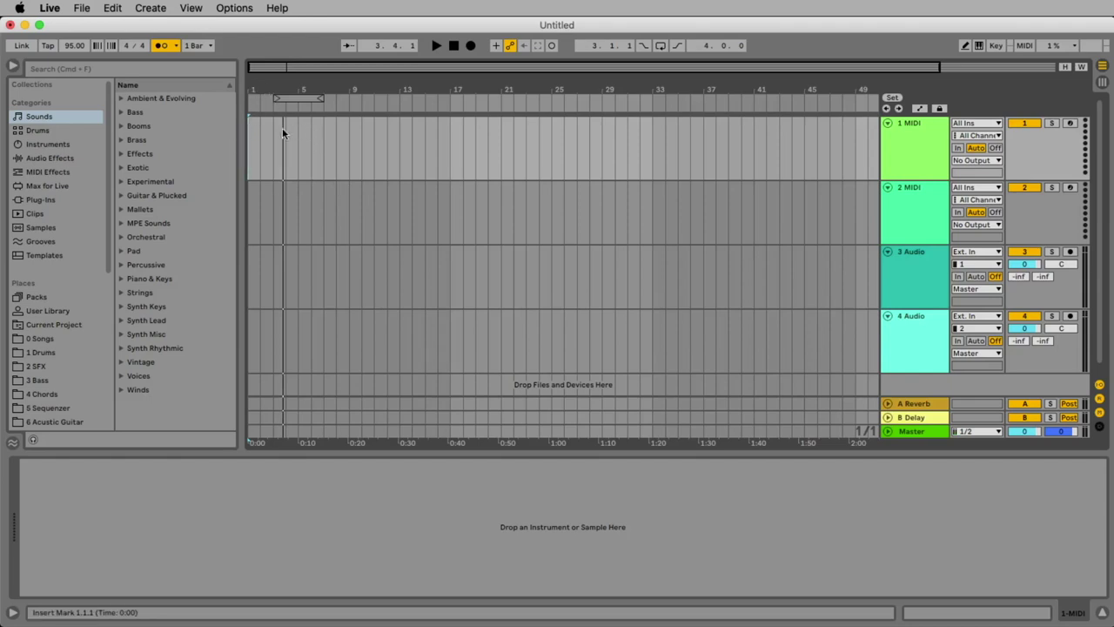
left_click_drag(250, 136, 294, 131)
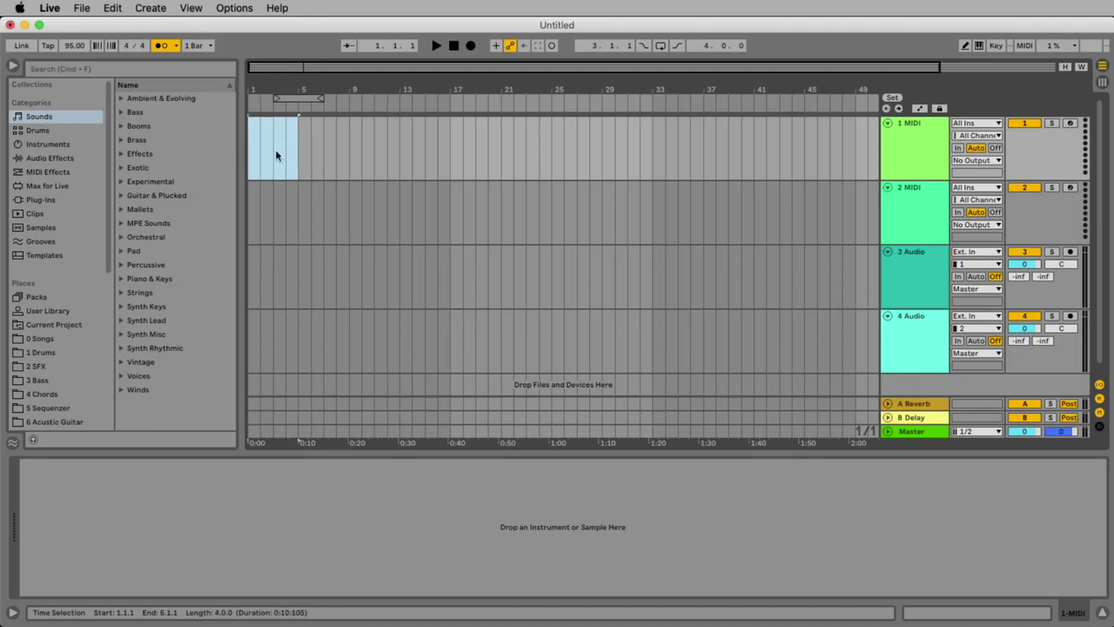
left_click(267, 165)
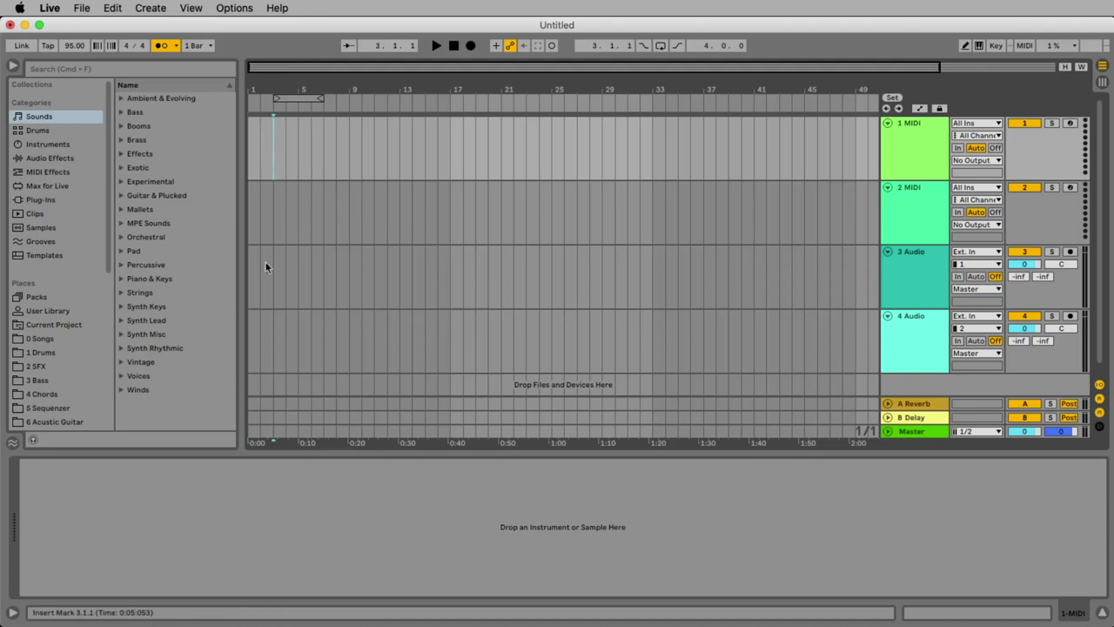
left_click(273, 86)
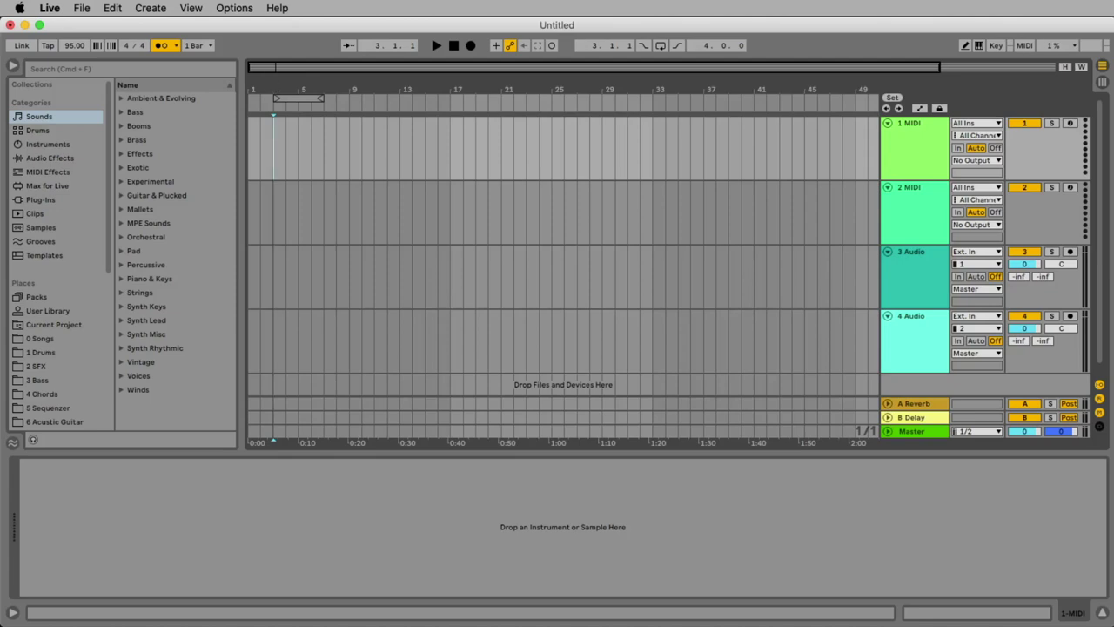
left_click_drag(273, 86, 273, 153)
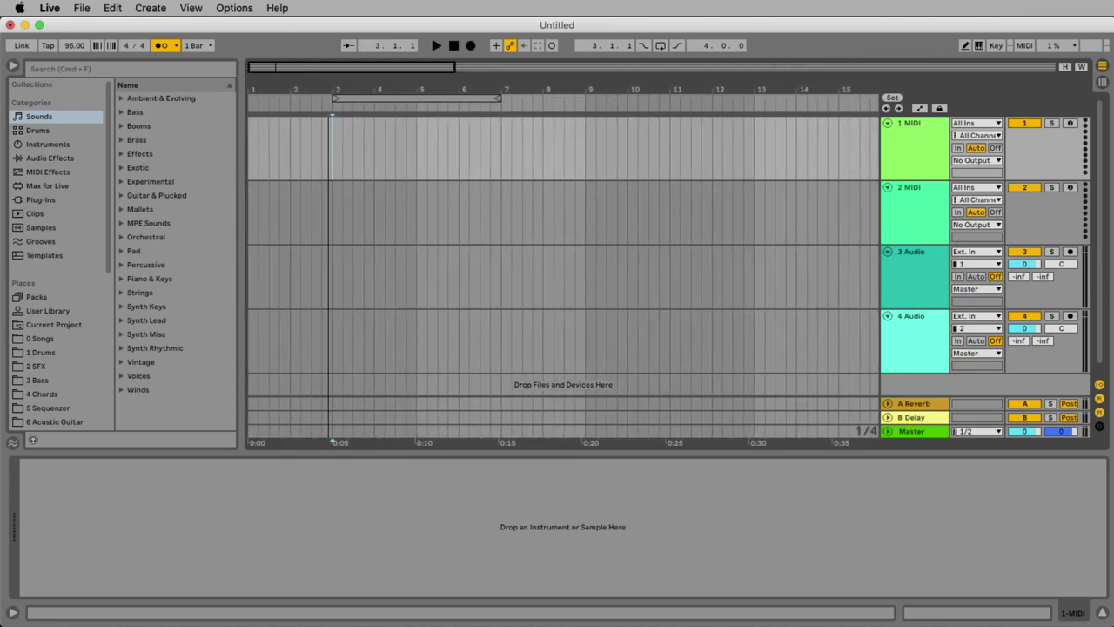
left_click(337, 86)
left_click(319, 122)
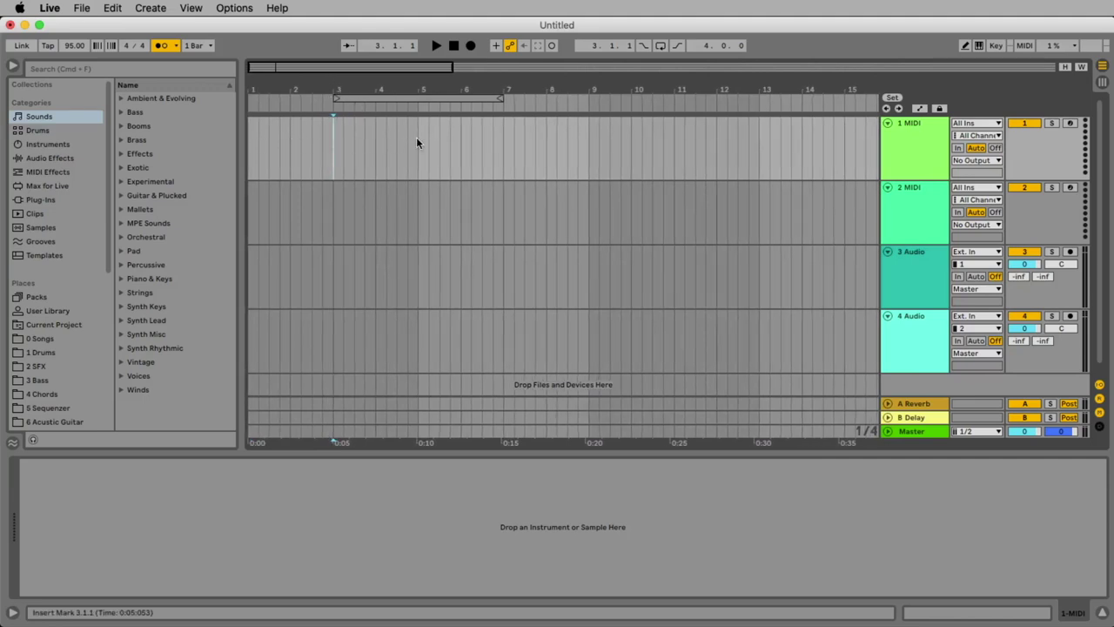
left_click_drag(346, 87, 461, 59)
left_click_drag(341, 59, 553, 154)
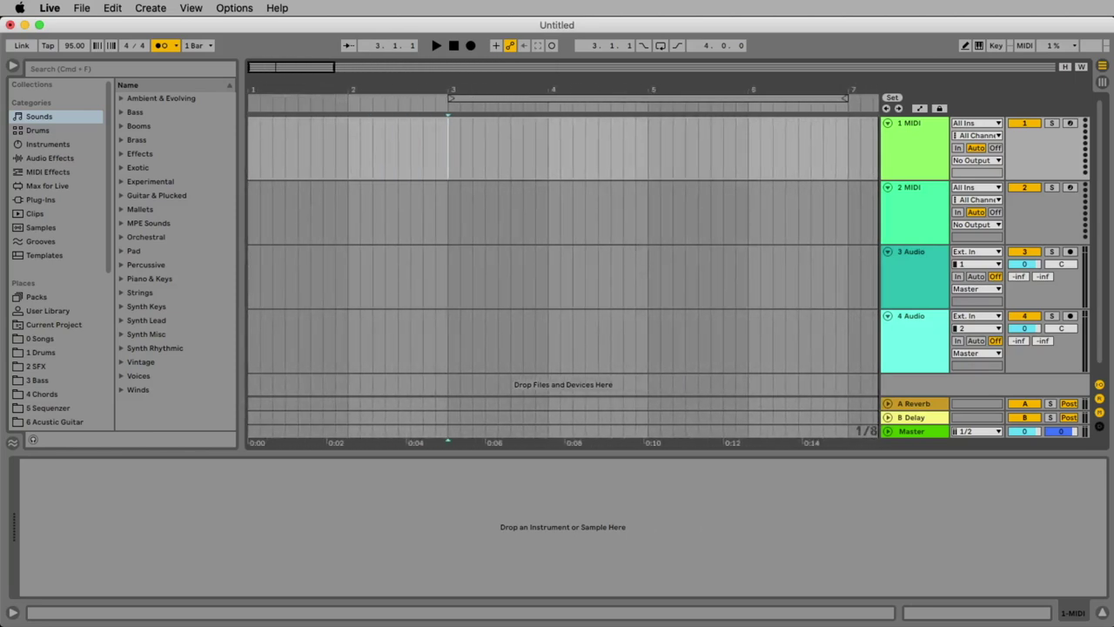
left_click_drag(250, 136, 652, 143)
Select bar 1 on the 1 MIDI track and insert an empty MIDI clip there
left_click(446, 136)
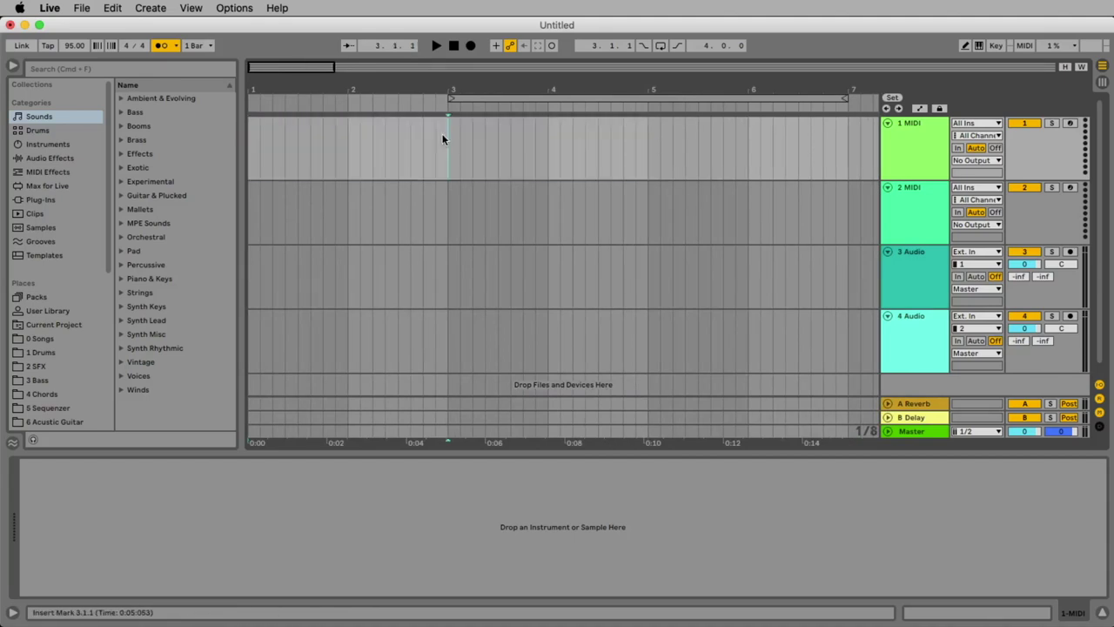
left_click(248, 145)
left_click_drag(251, 144, 348, 146)
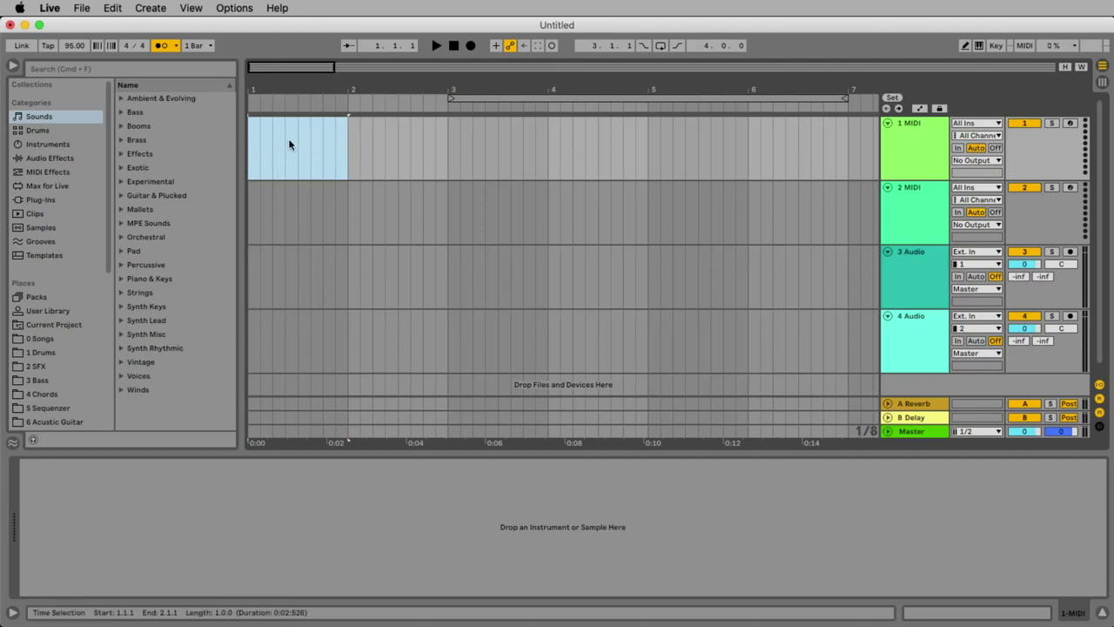
right_click(288, 142)
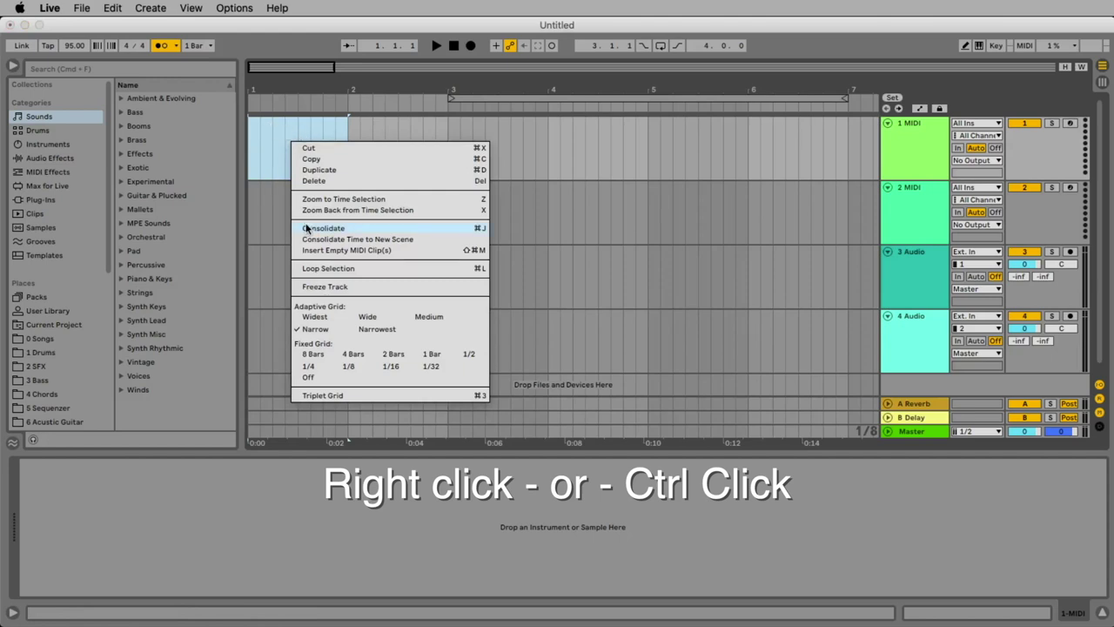
left_click(376, 252)
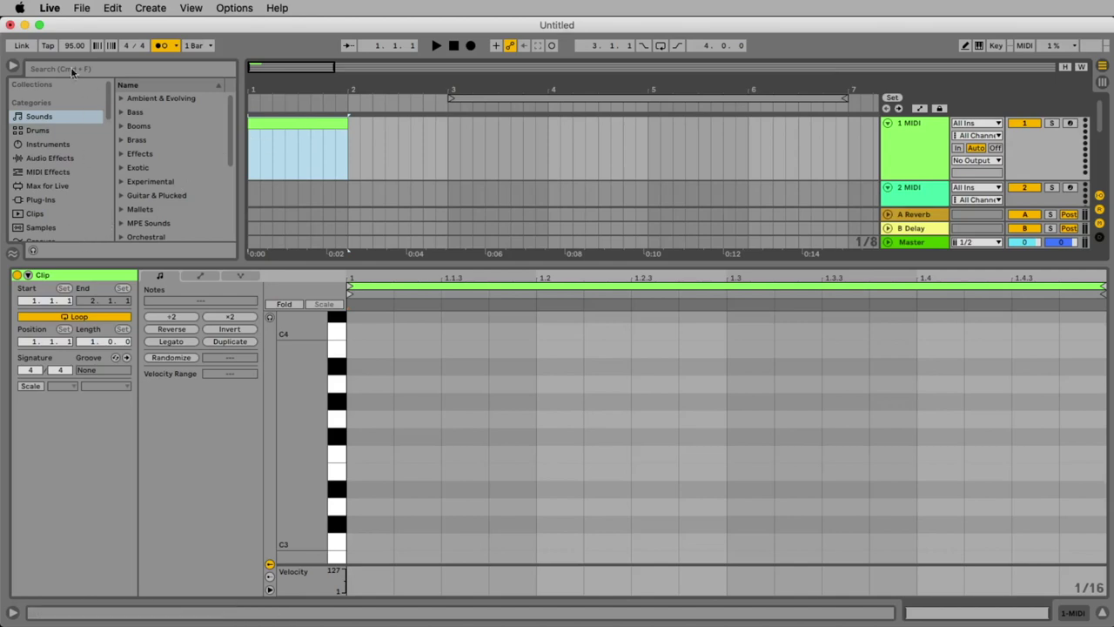
Step through the browser categories from Plug-ins up to Drums
left_click(52, 200)
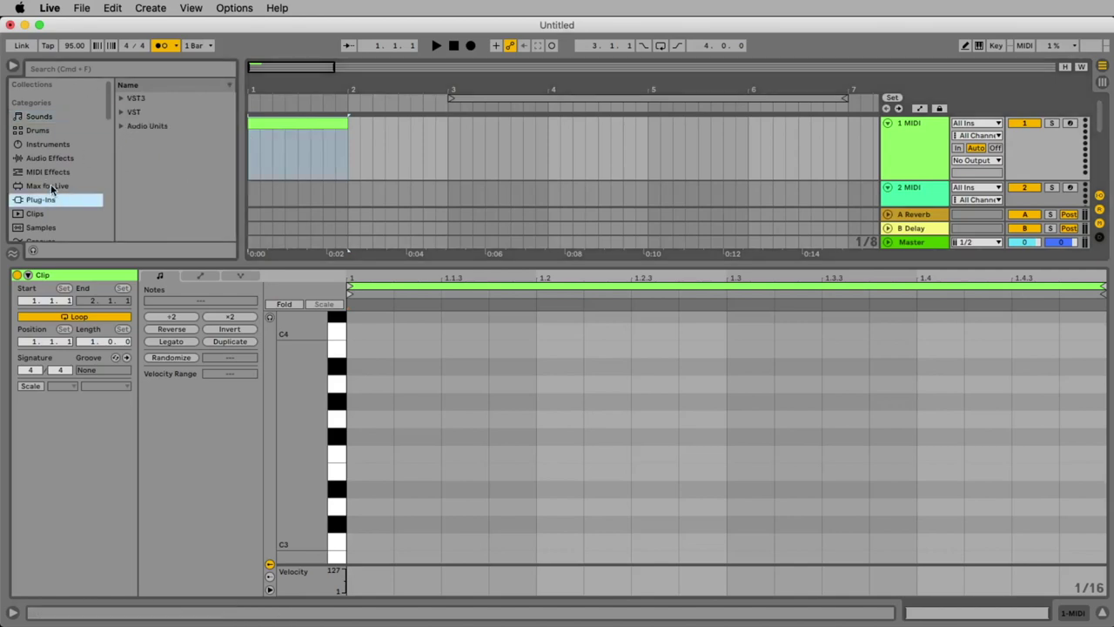
left_click(52, 187)
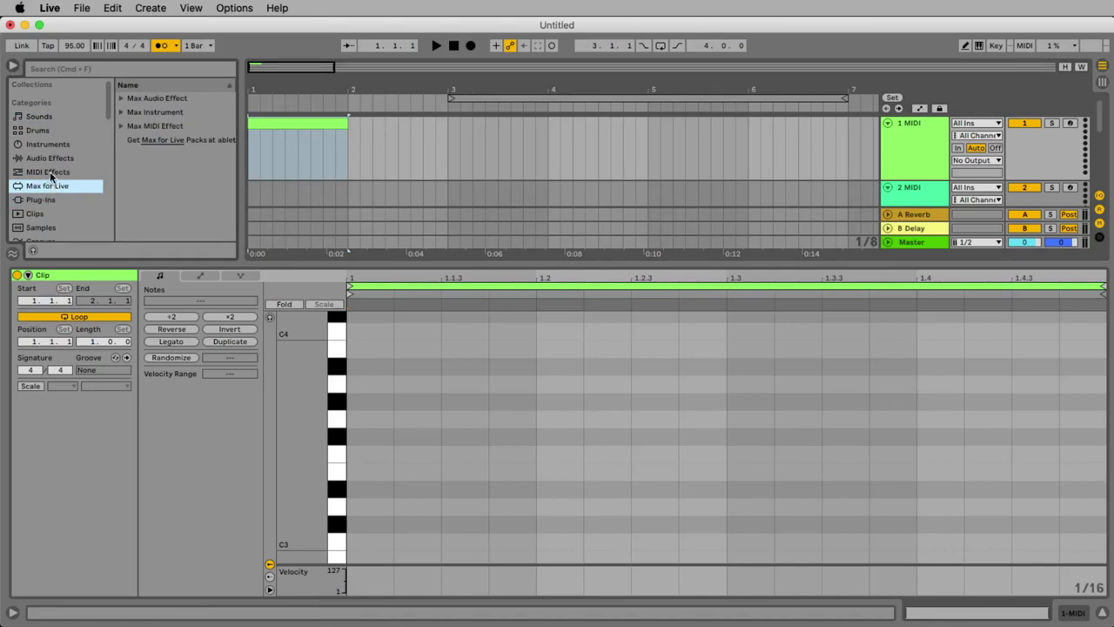
left_click(54, 173)
left_click(59, 158)
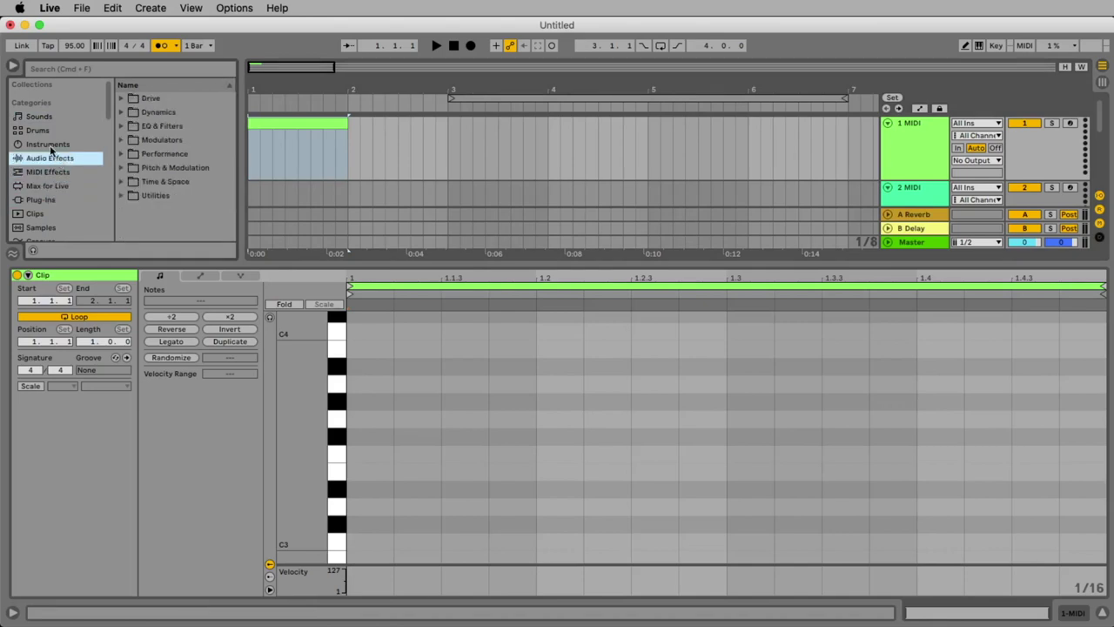
left_click(49, 145)
left_click(42, 133)
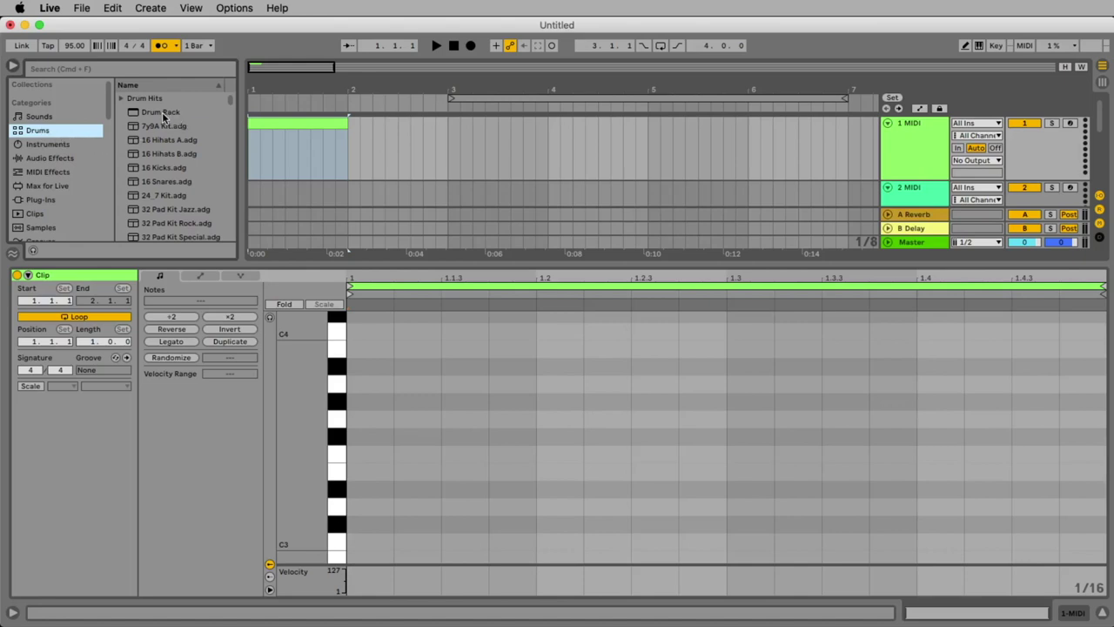
Browse the Drums list, trying Drum Rack, 7y9A Kit, 16 Hihats A and a 707 kit
left_click(162, 114)
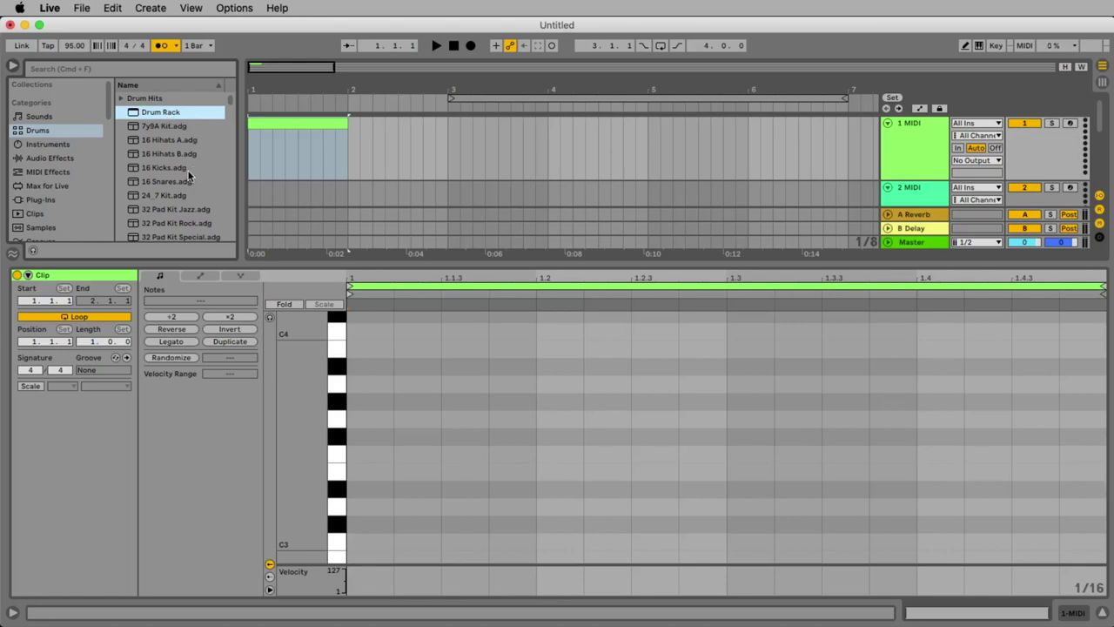
left_click(162, 128)
left_click(167, 140)
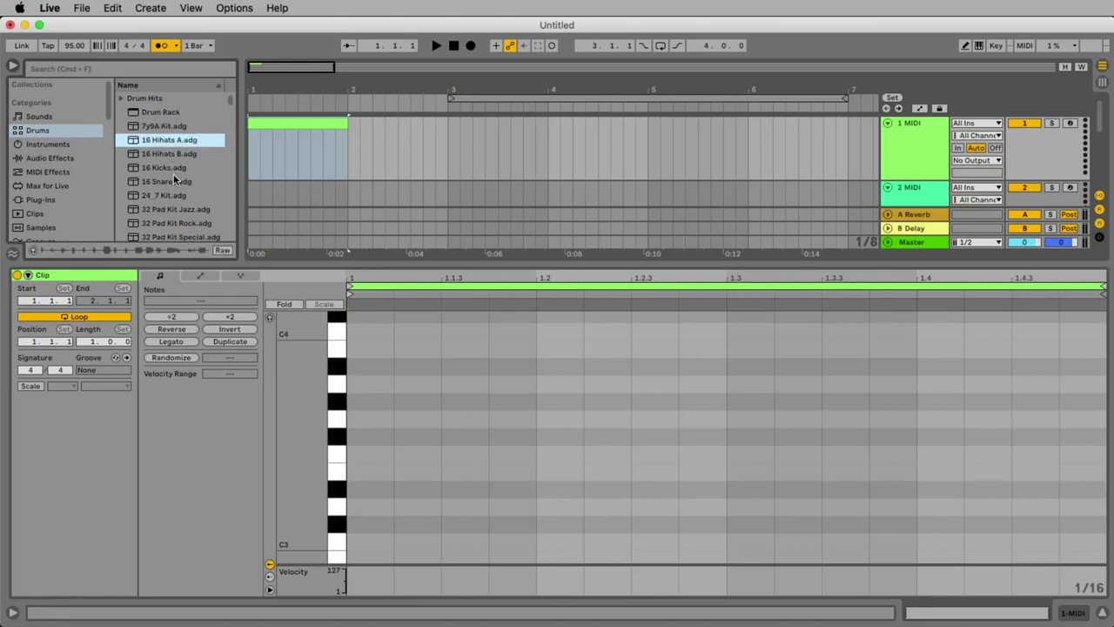
scroll(190, 183, "down", 10)
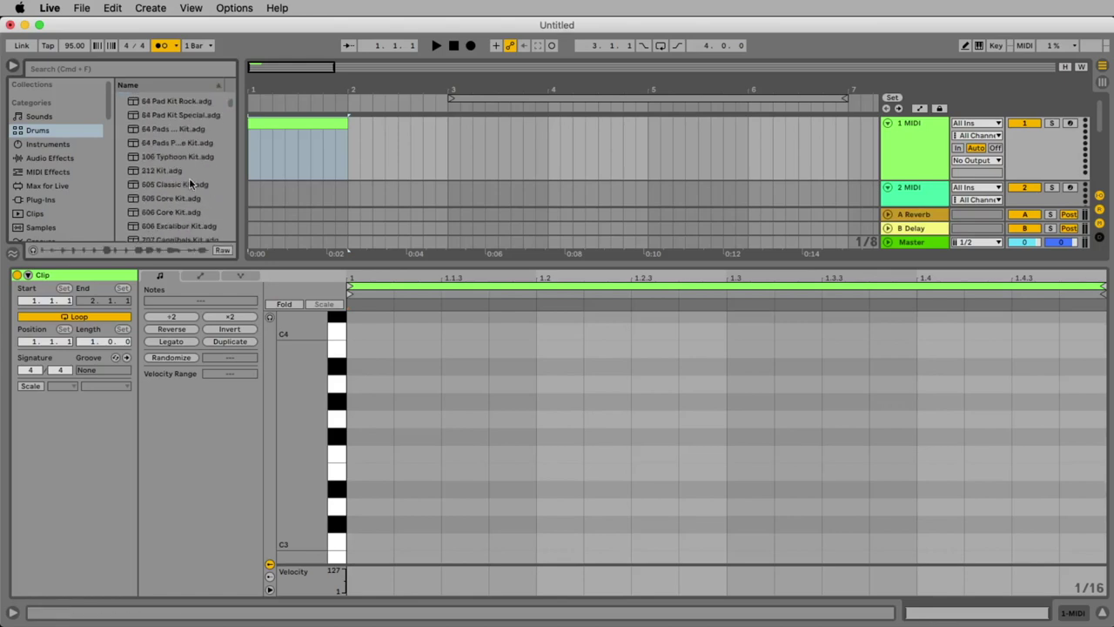
scroll(189, 180, "up", 1)
scroll(187, 177, "down", 1)
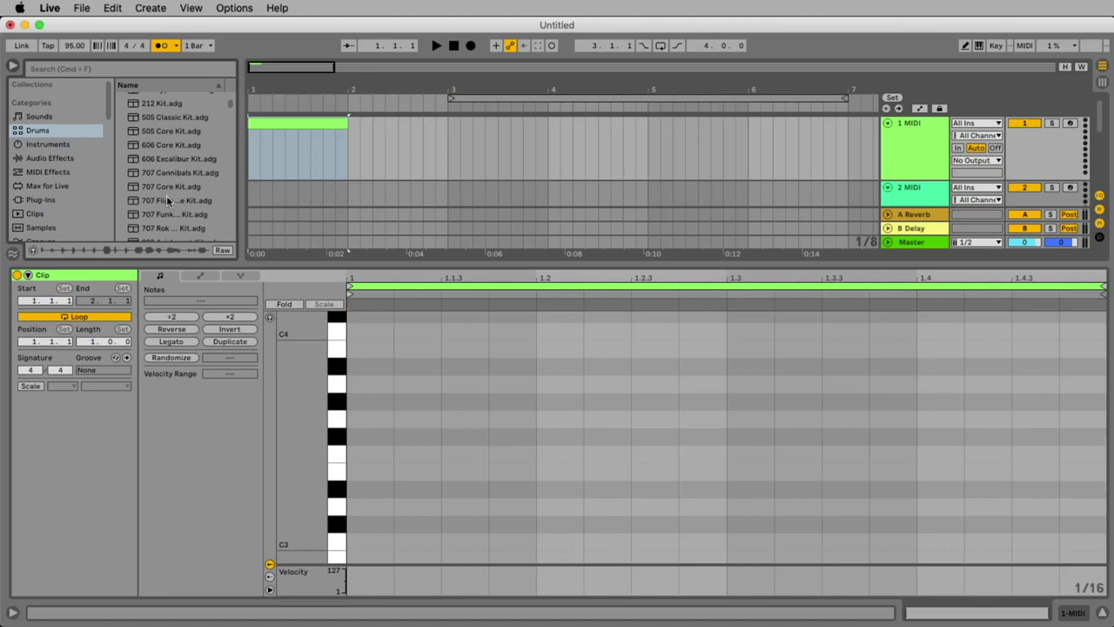
left_click(168, 200)
scroll(174, 226, "down", 4)
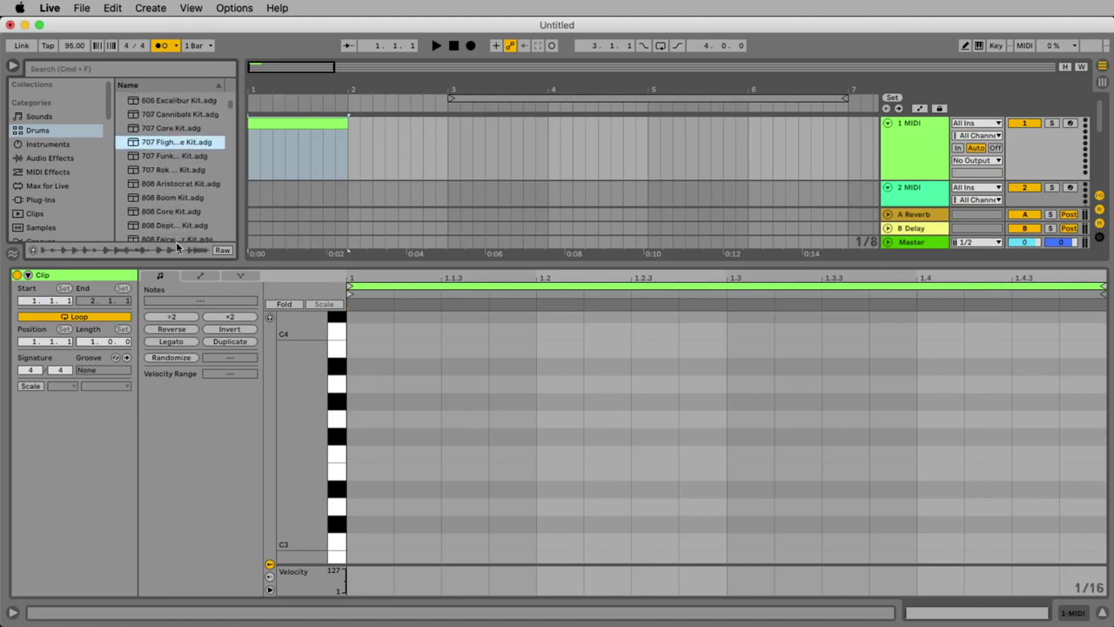
scroll(176, 244, "down", 2)
scroll(174, 231, "down", 4)
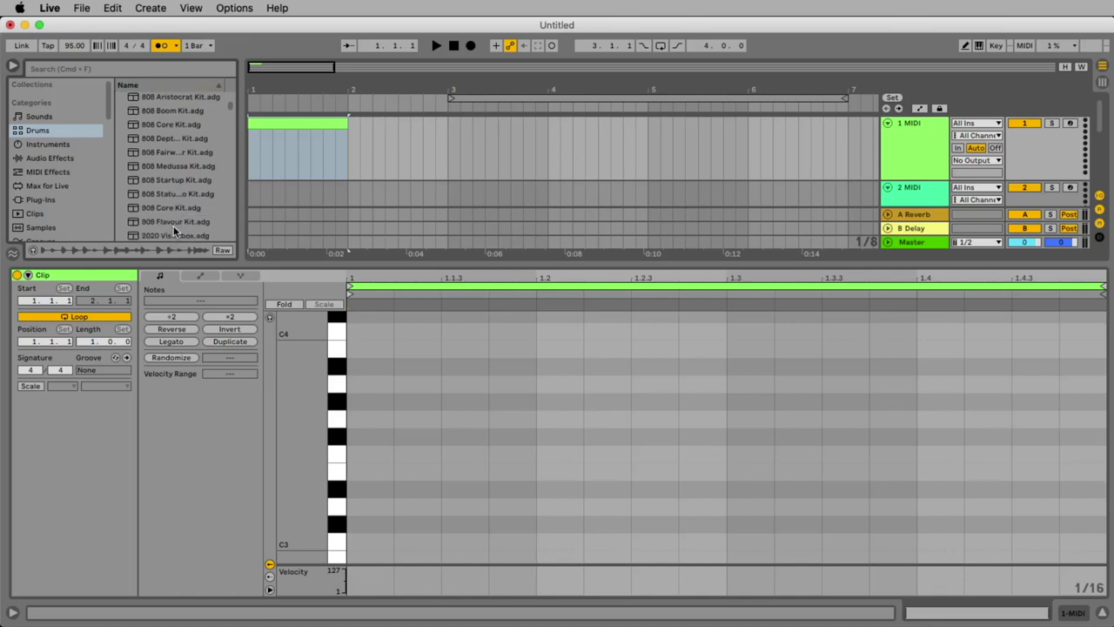
scroll(174, 222, "up", 2)
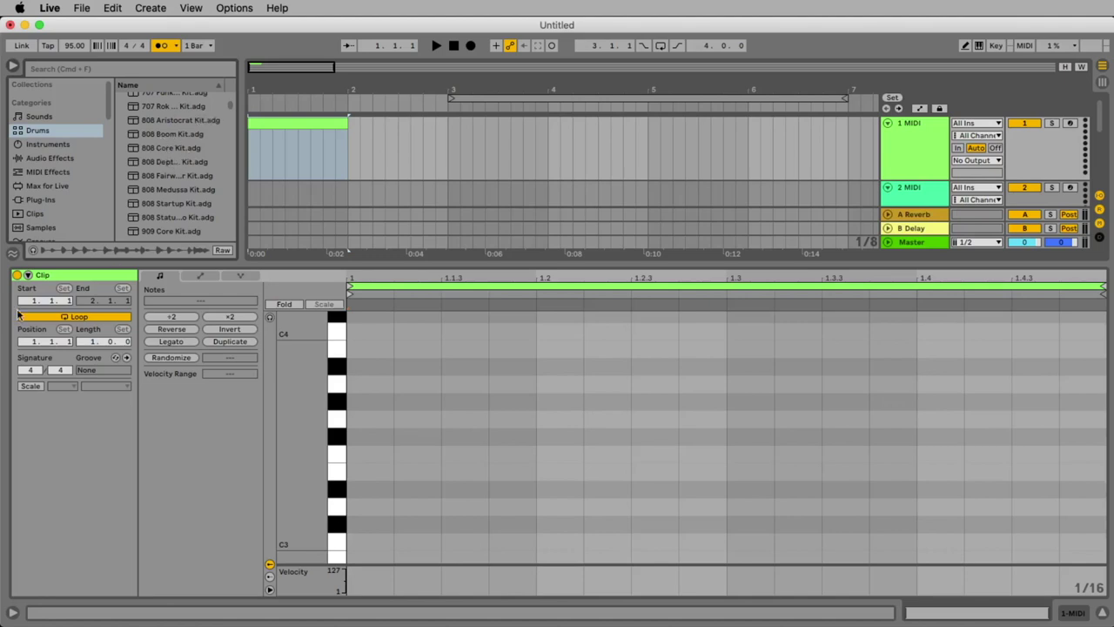
Turn on Preview and audition several 808 kits, settling on 808 Core Kit.adg
left_click(34, 250)
left_click(196, 148)
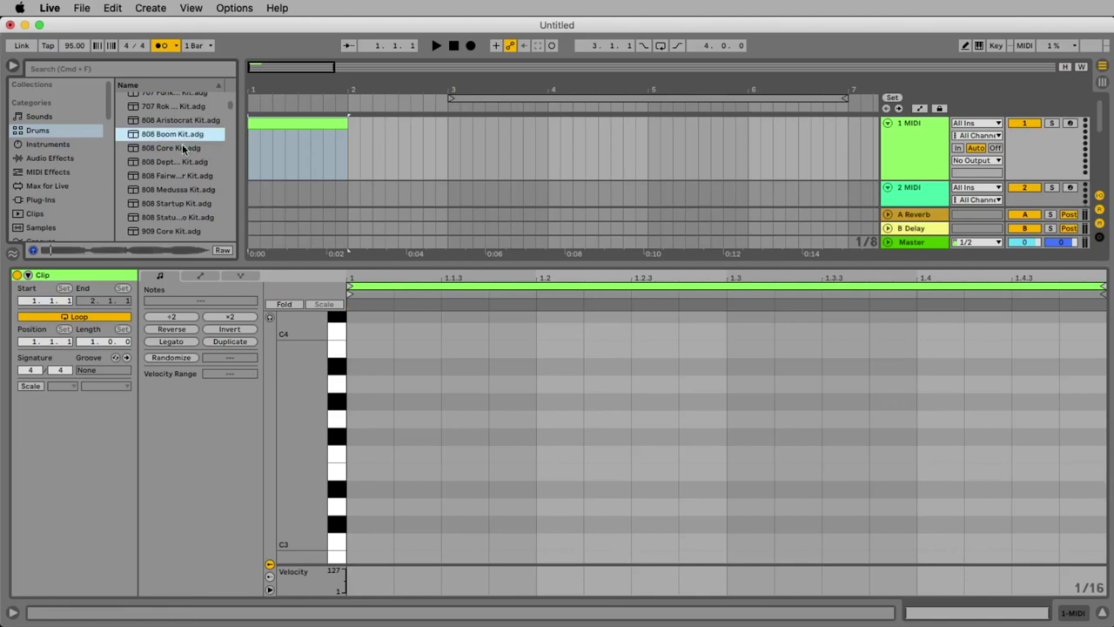
left_click(188, 164)
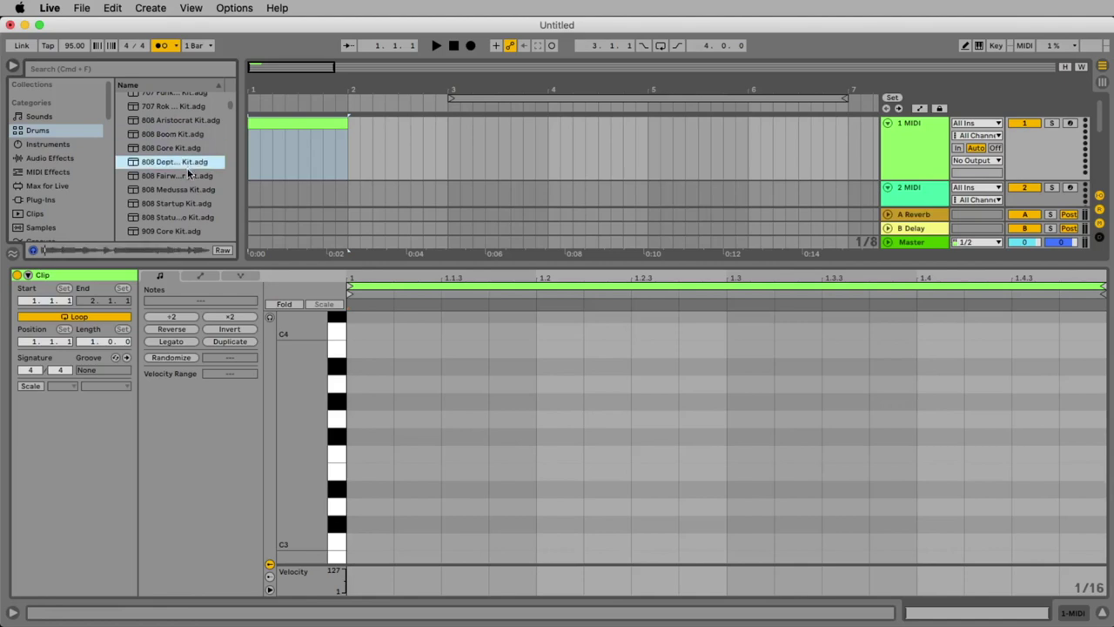
left_click(186, 175)
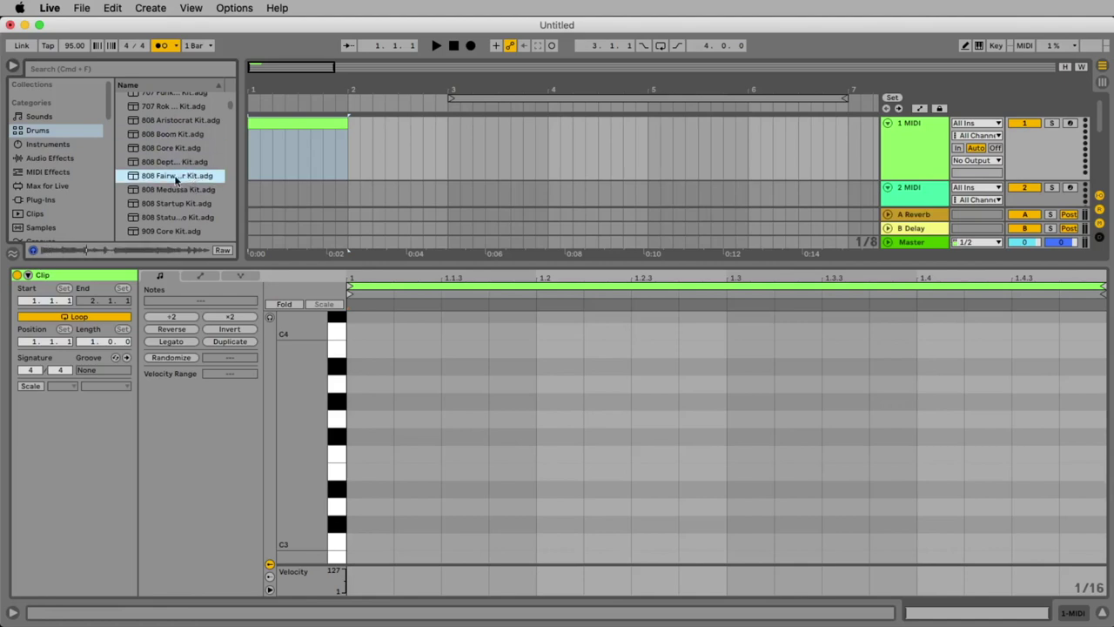
left_click(152, 149)
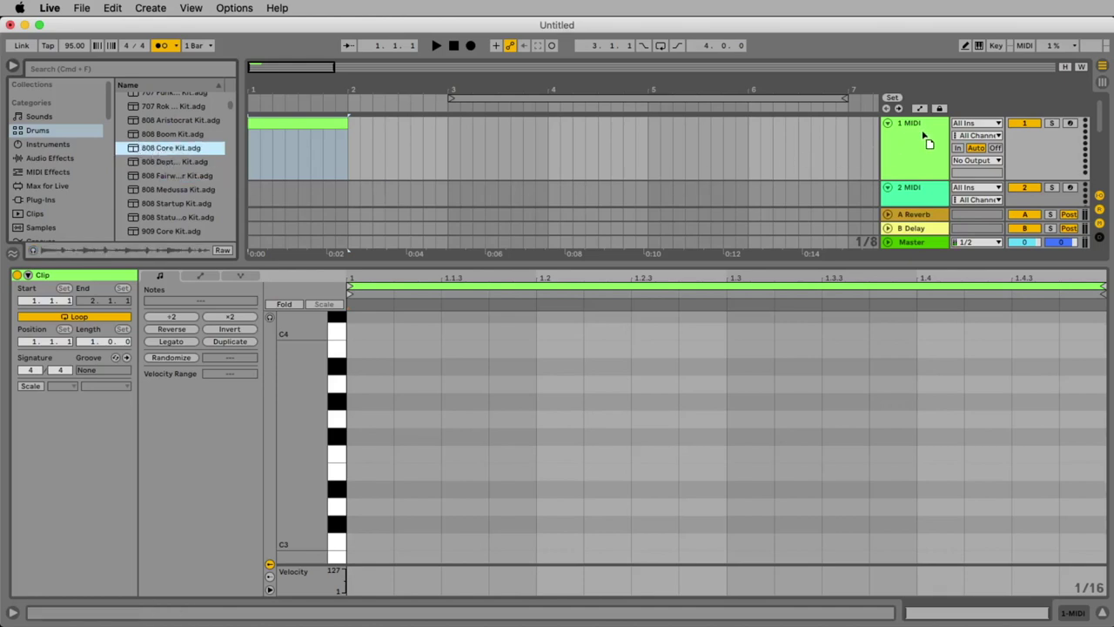
Drop 808 Core Kit onto the 1 MIDI track and audition its Bass Drum and Hand Clap pads
left_click_drag(925, 150, 912, 136)
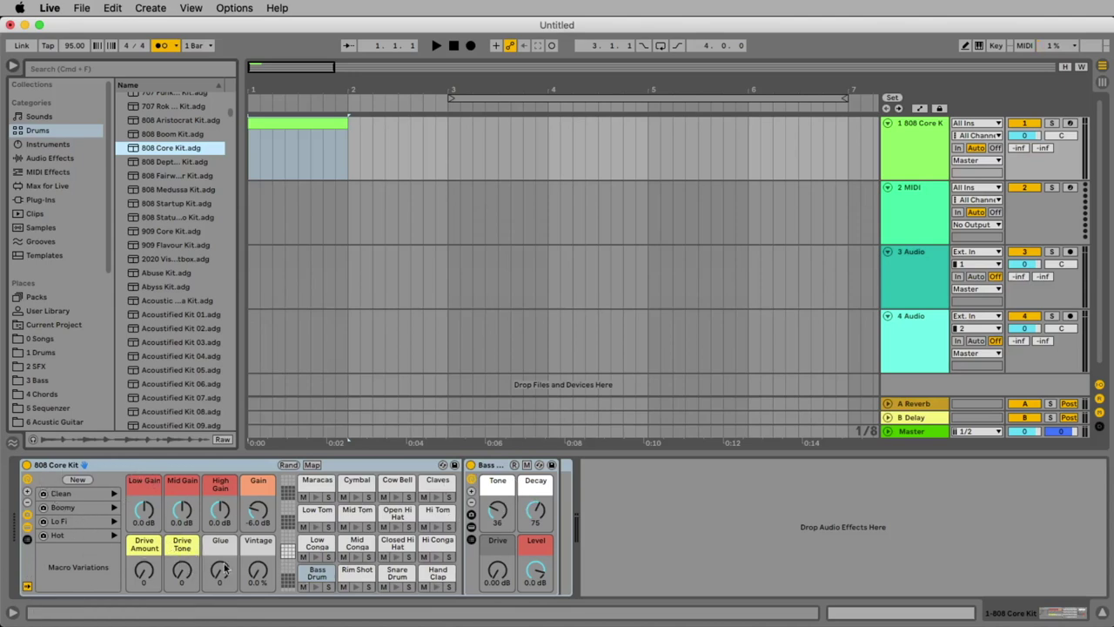
left_click(318, 587)
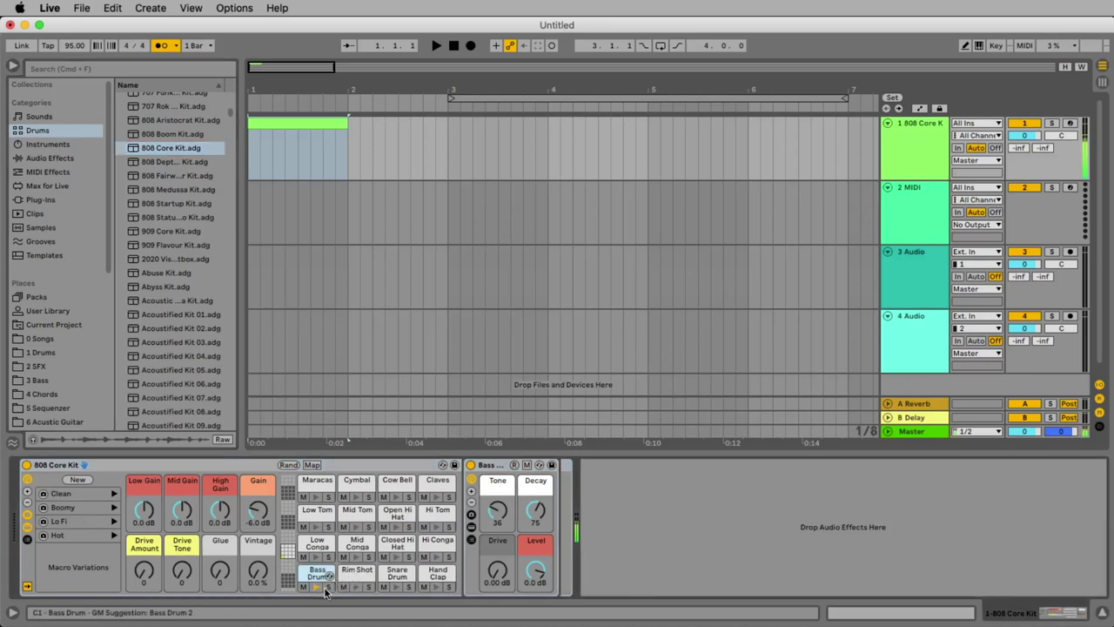
left_click(396, 586)
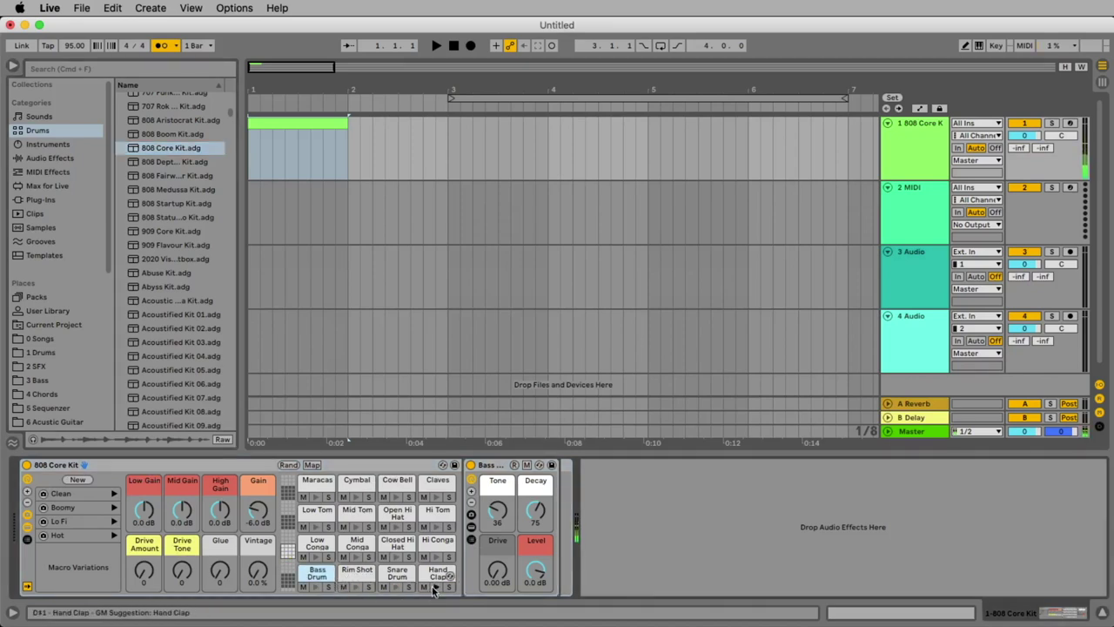
left_click(436, 586)
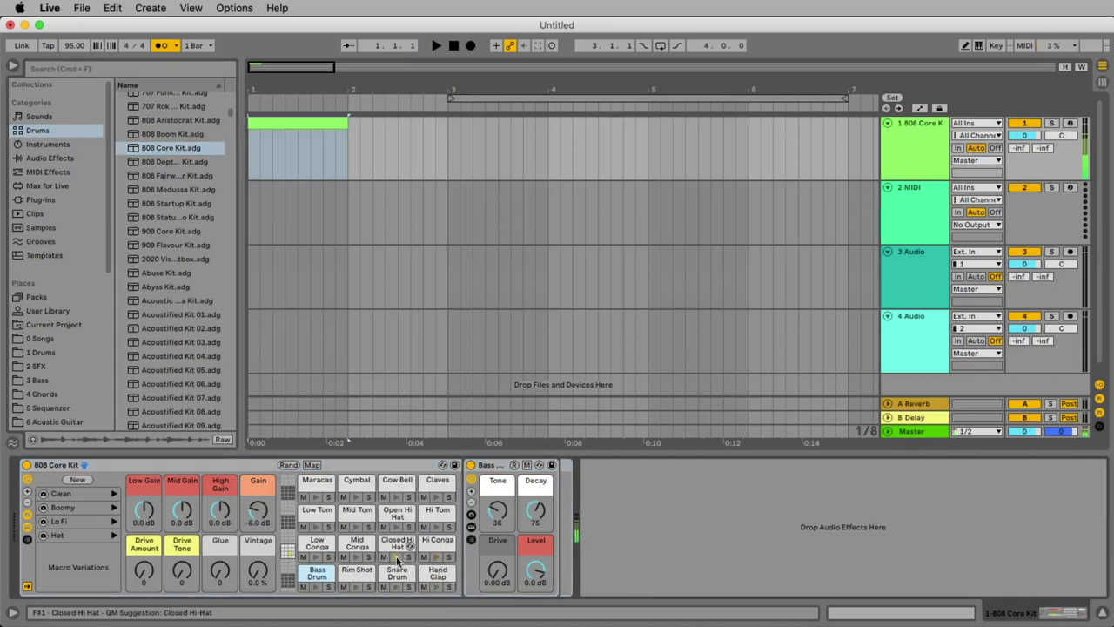
Arm the 808 Core Kit track, record a bass-drum take from bar 3, and play it back
left_click(913, 147)
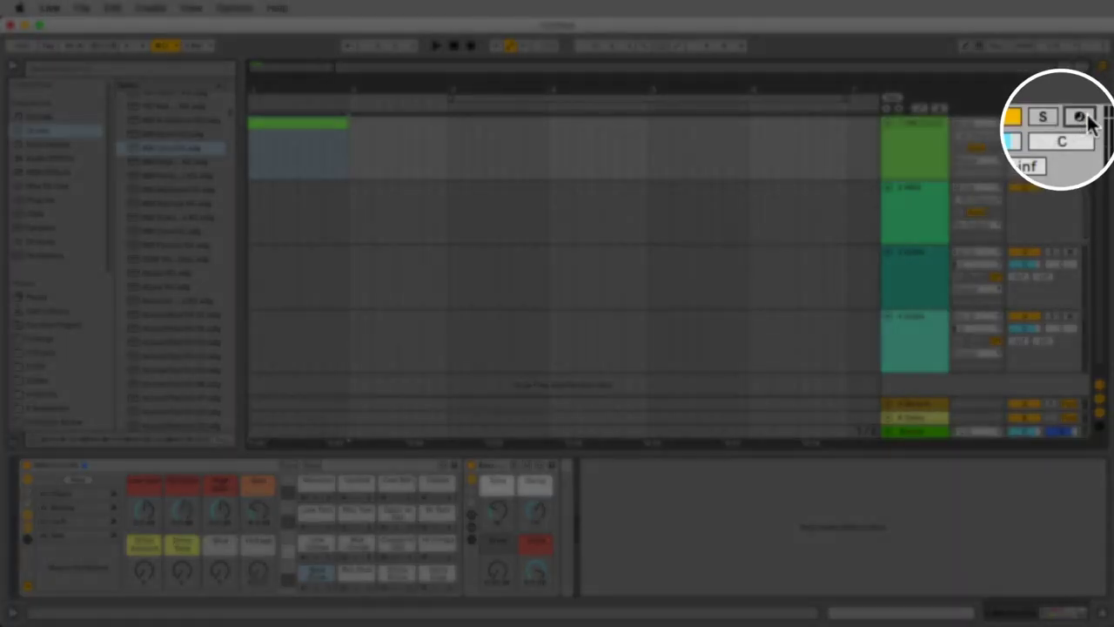
left_click(1080, 116)
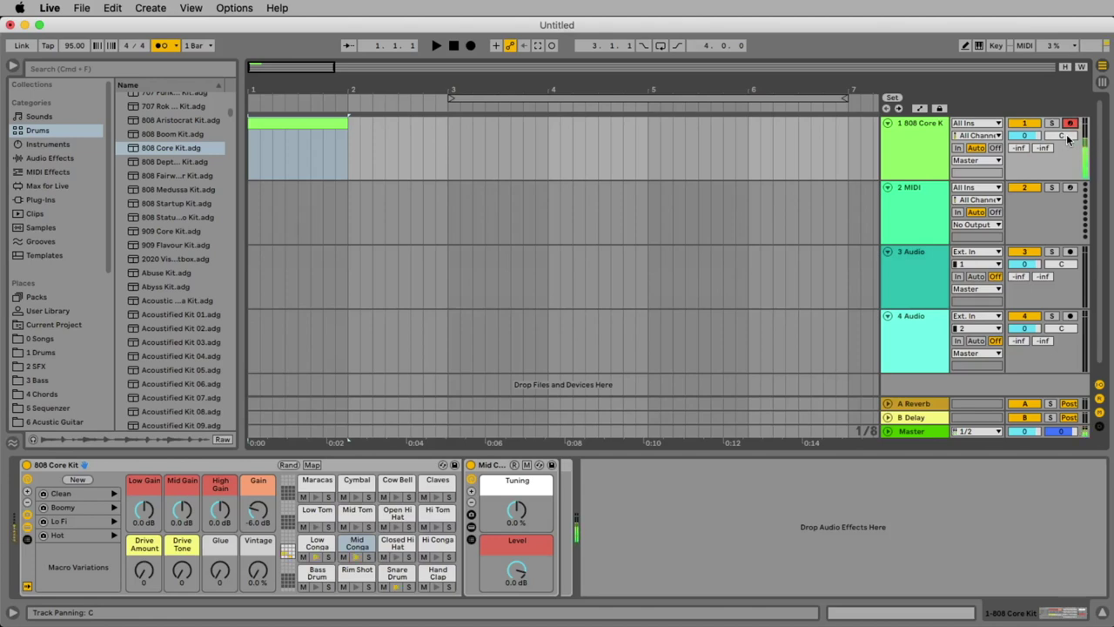
left_click(447, 160)
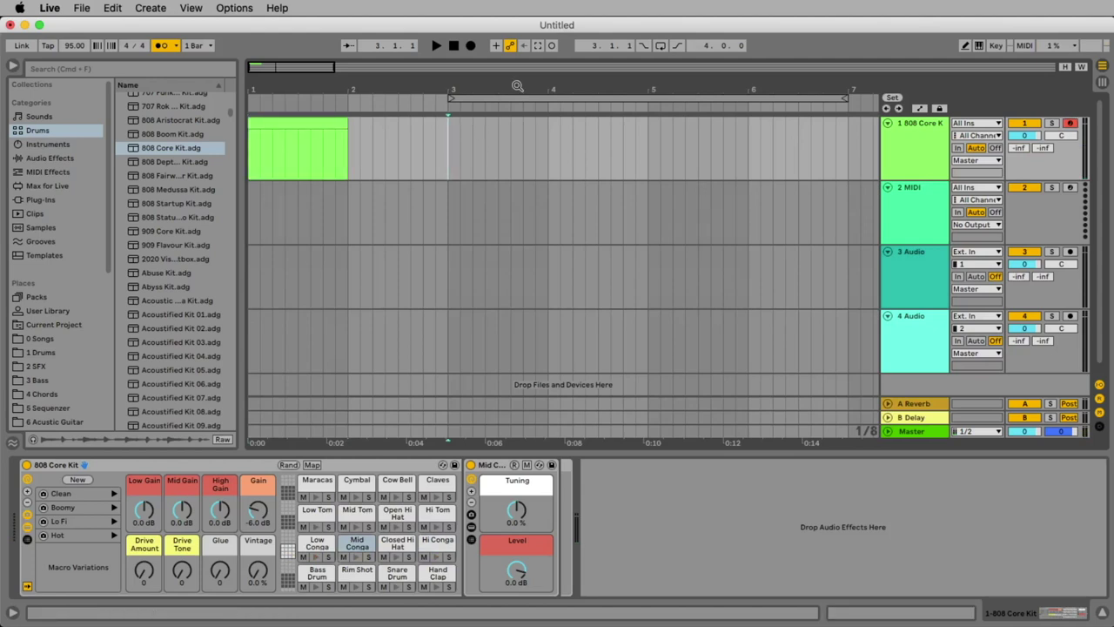
key("a")
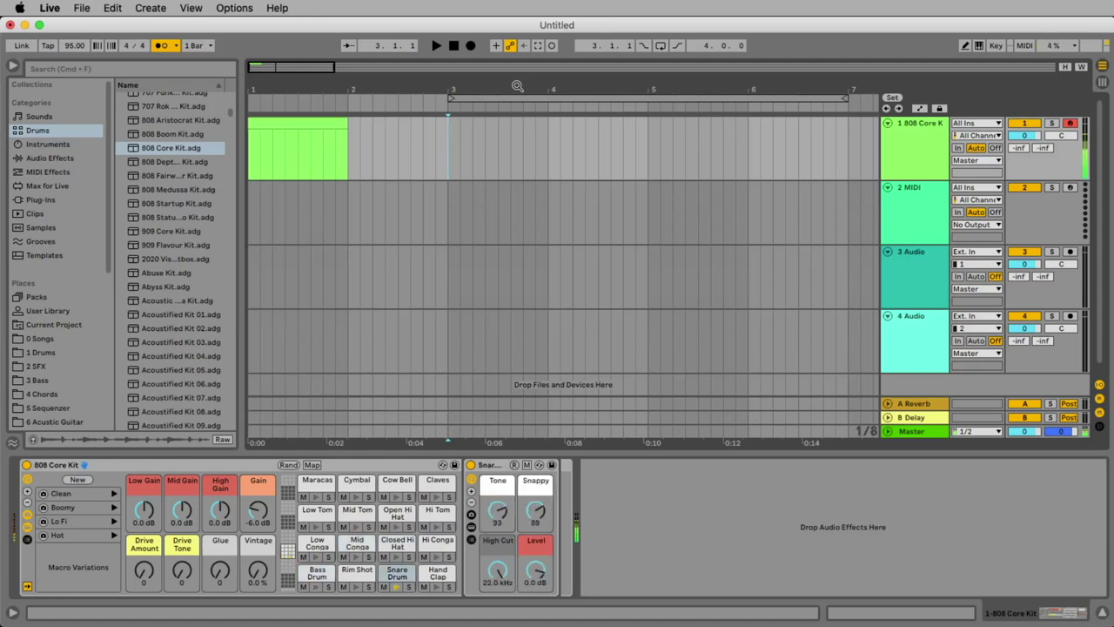
left_click(472, 46)
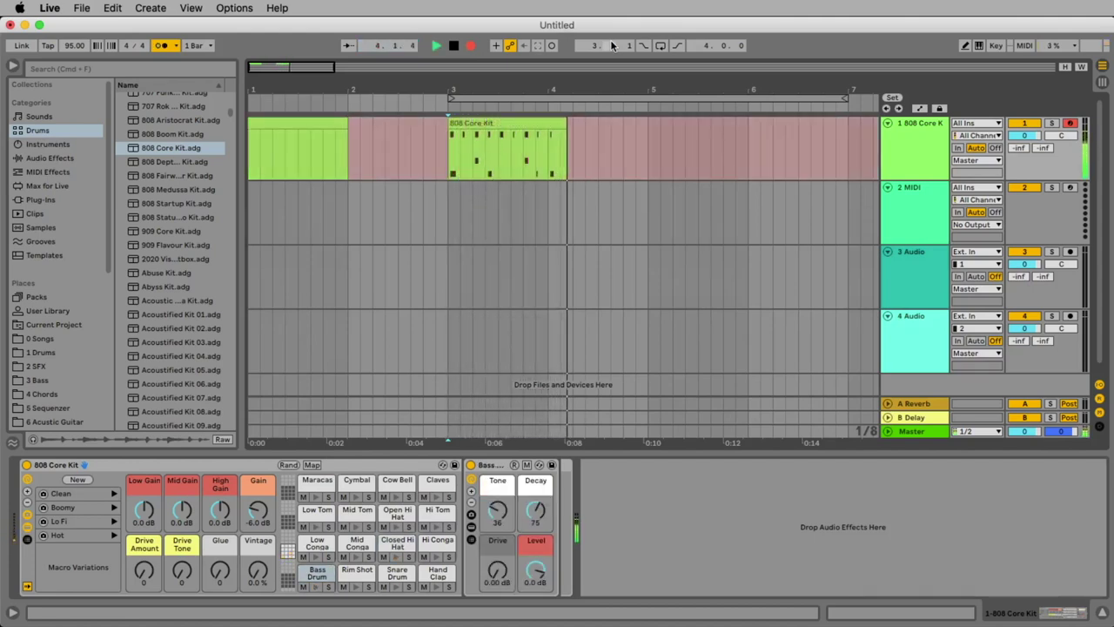
key("space")
key("space")
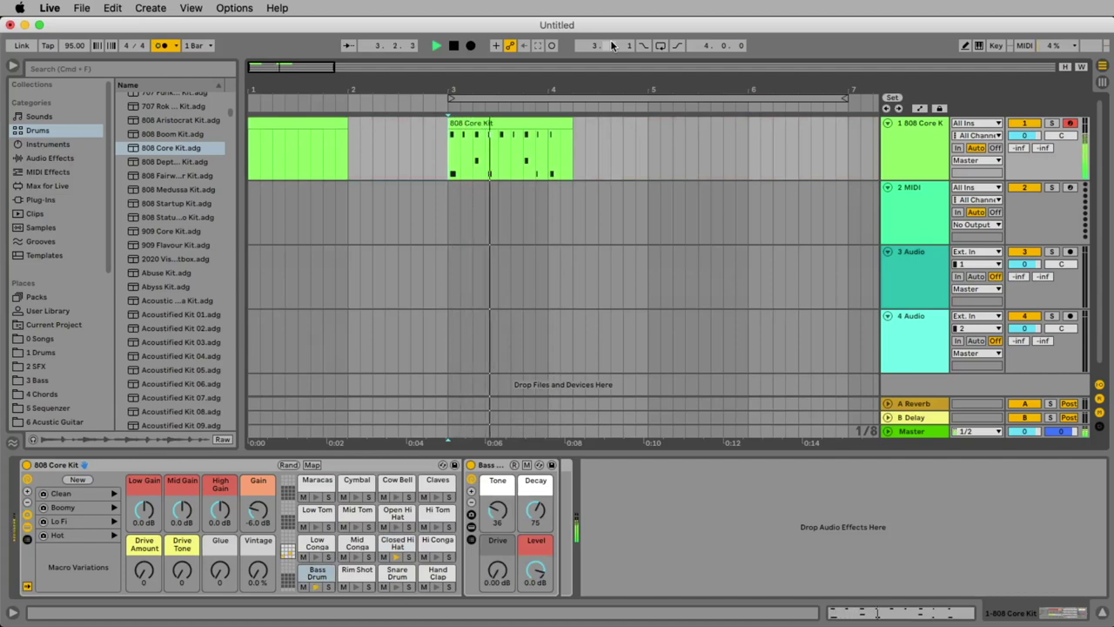
key("space")
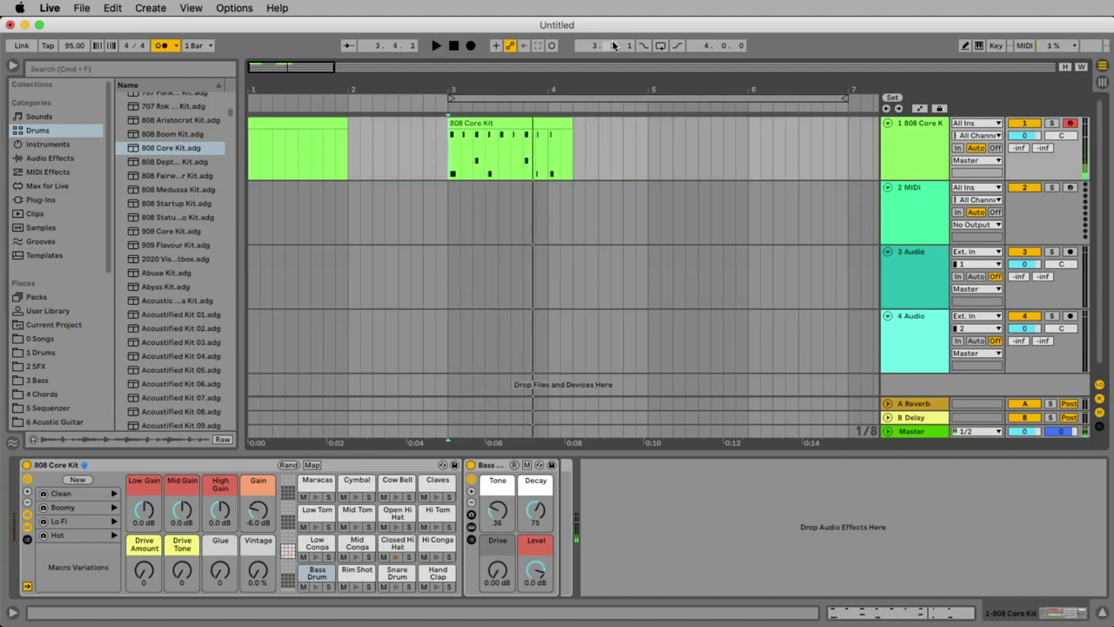
Inspect the recorded clip's hi-hat and snare notes, then delete that clip at bar 3
double_click(557, 152)
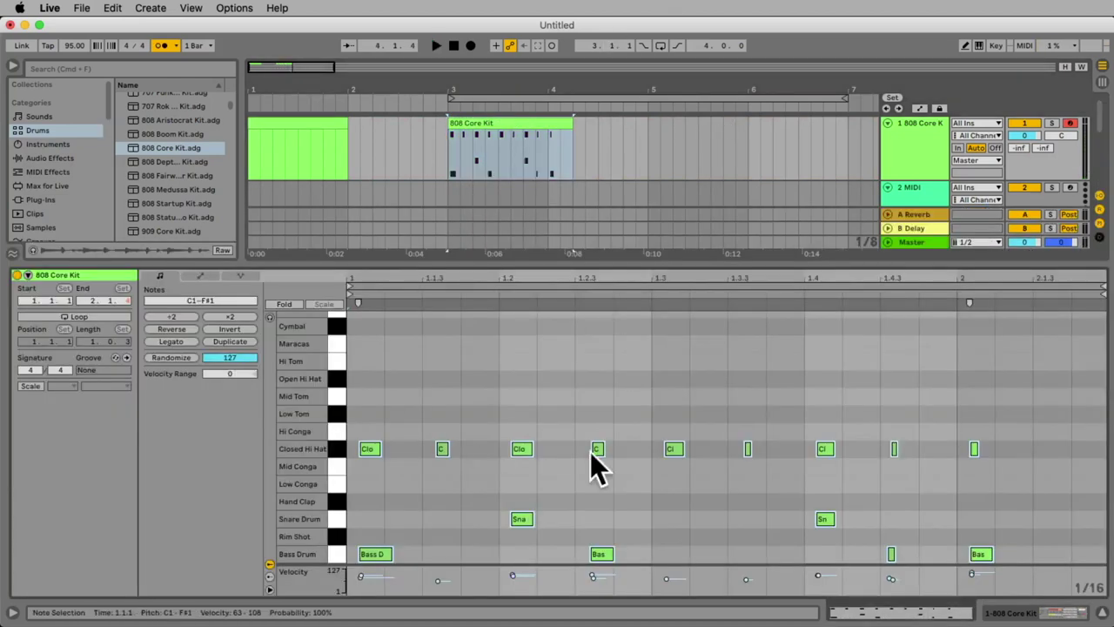
left_click(622, 416)
left_click_drag(374, 421, 576, 538)
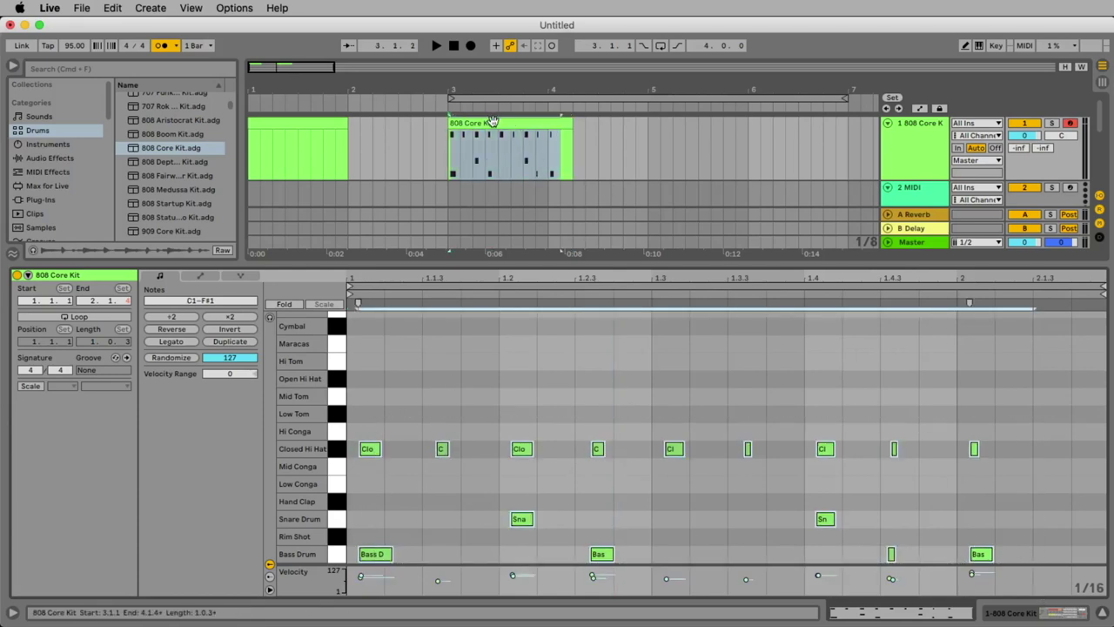
left_click(609, 152)
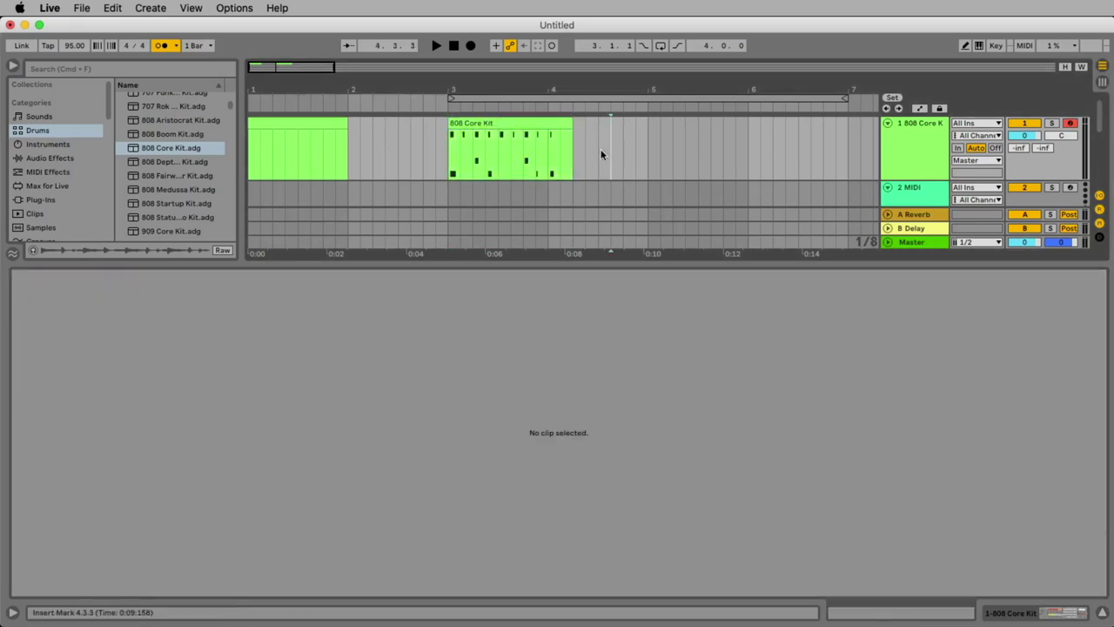
left_click(538, 125)
key("Delete")
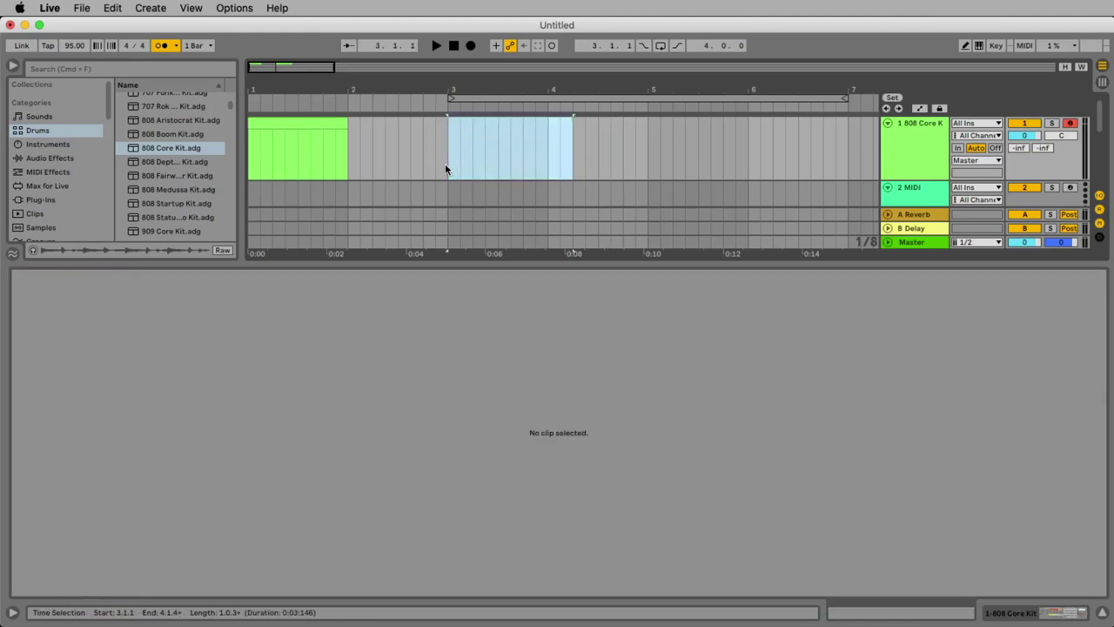
Select the bar-1 clip, audition the Closed Hi Hat pad, and briefly play the arrangement
left_click(298, 124)
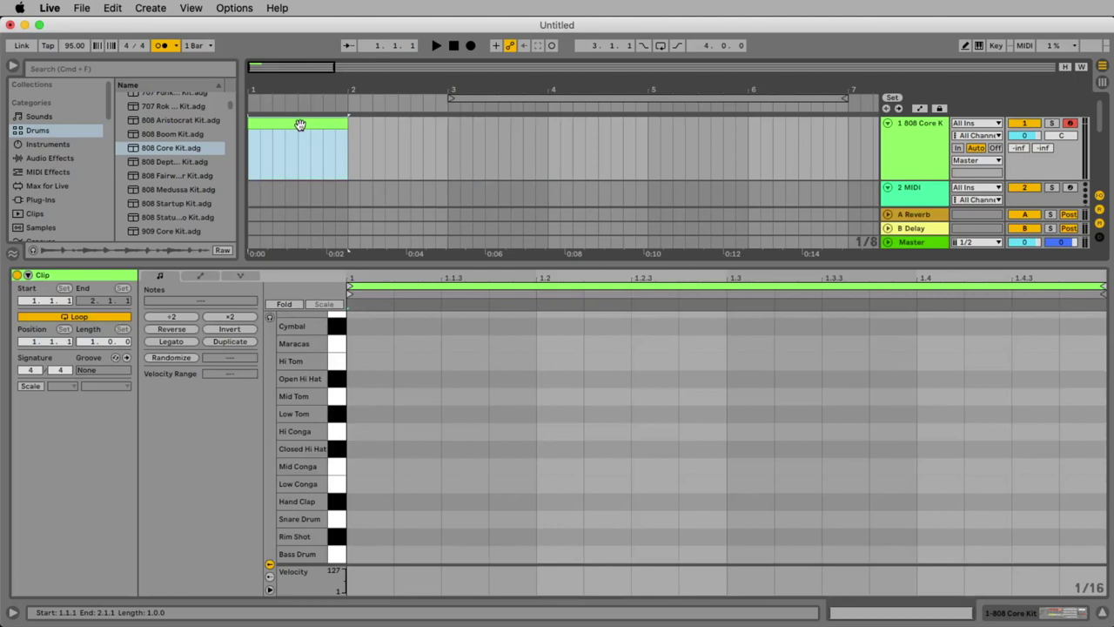
left_click(339, 550)
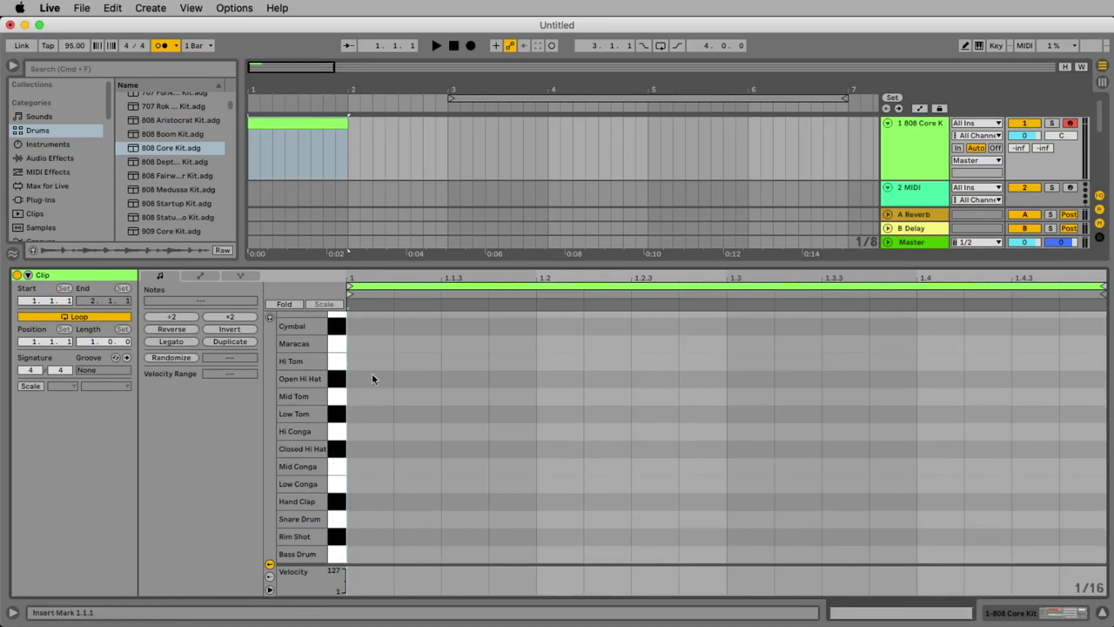
left_click(311, 122)
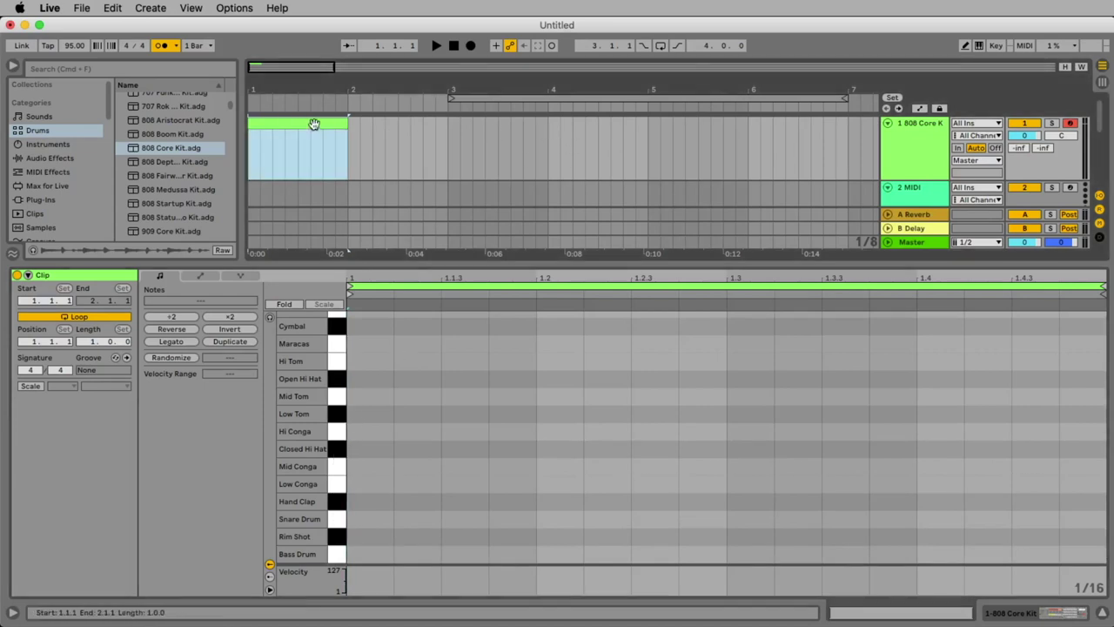
key("space")
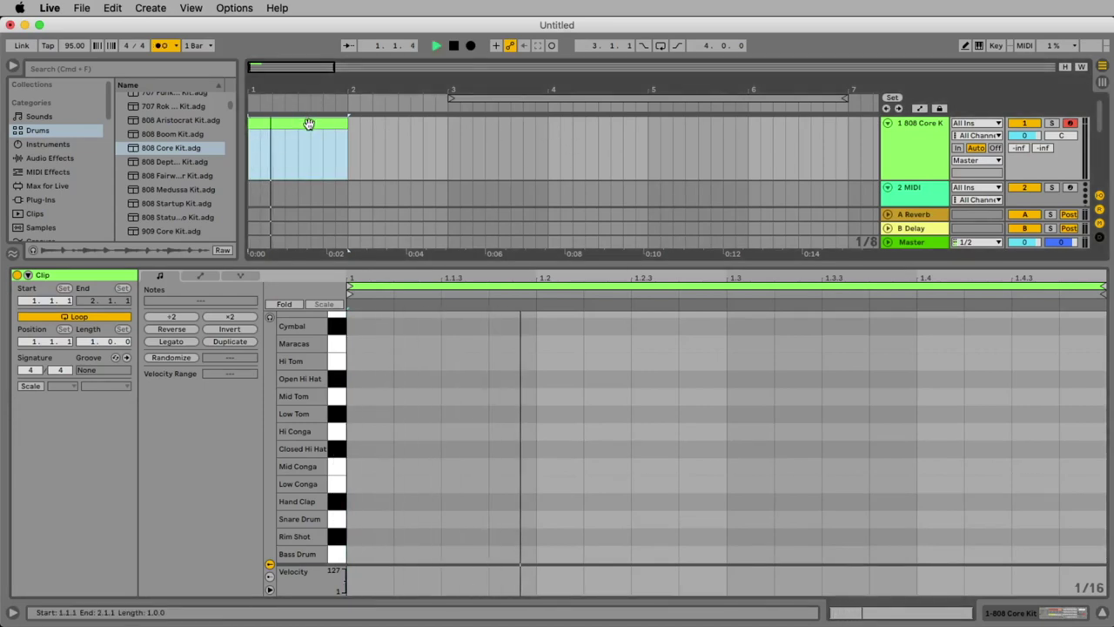
key("space")
Move the loop brace from bars 3–7 to bars 1–2, length 1.0.0, and play the loop
left_click(696, 97)
left_click_drag(696, 94, 503, 106)
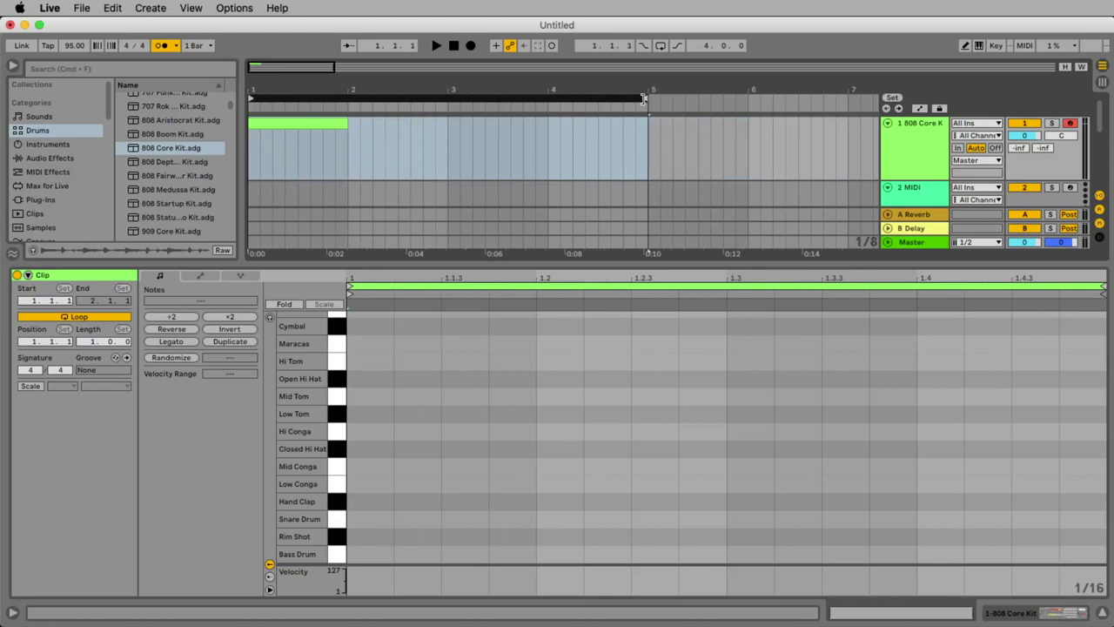
left_click_drag(644, 99, 346, 112)
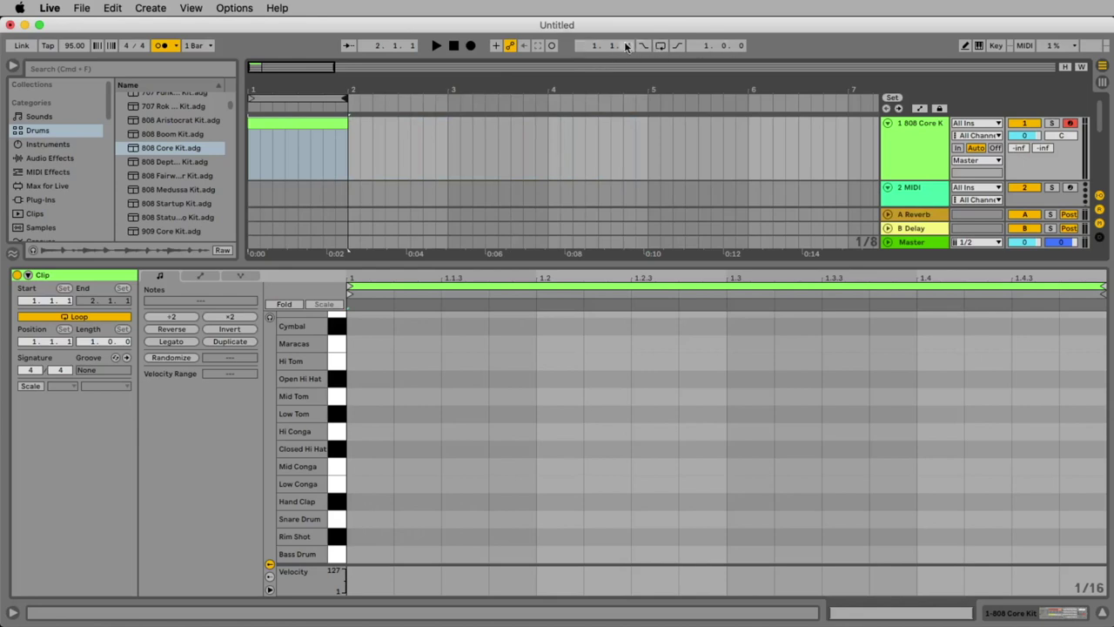
left_click(592, 47)
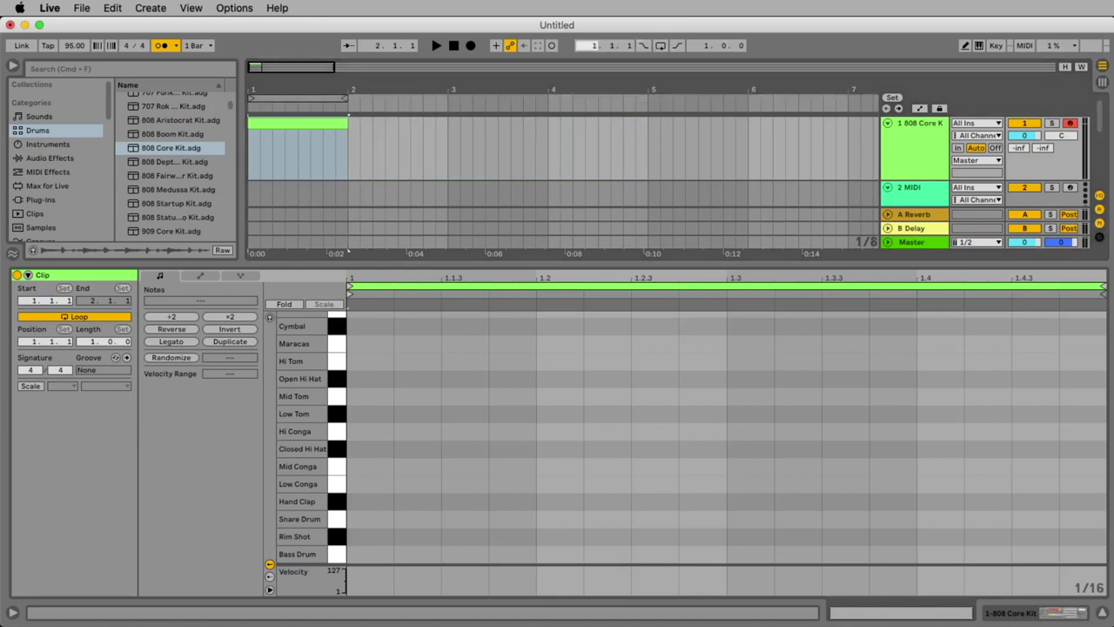
left_click(708, 46)
left_click(340, 98)
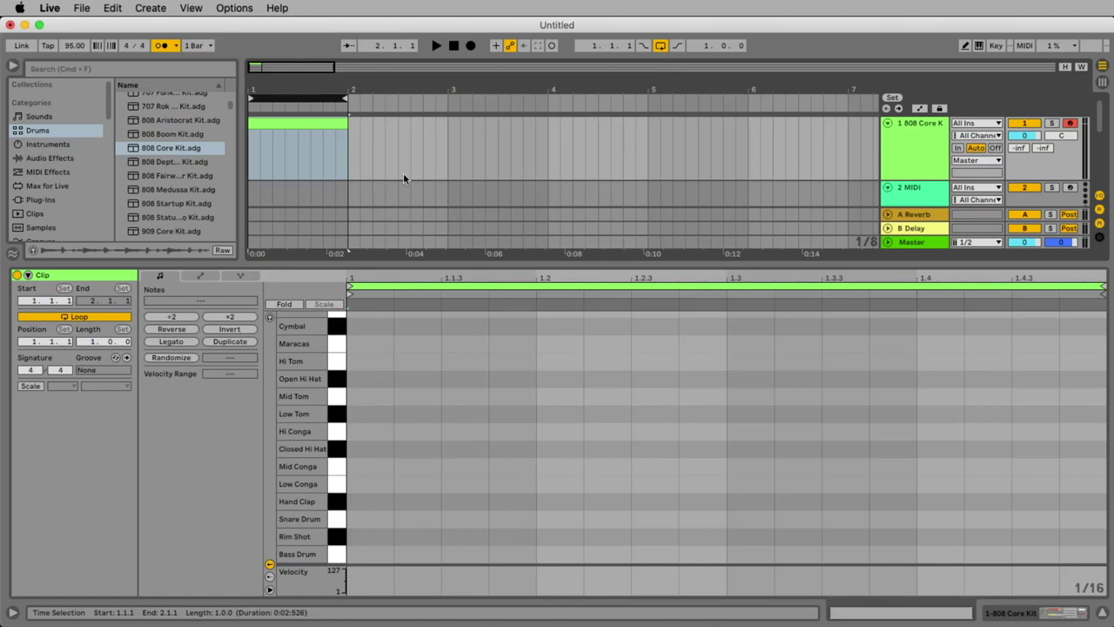
key("space")
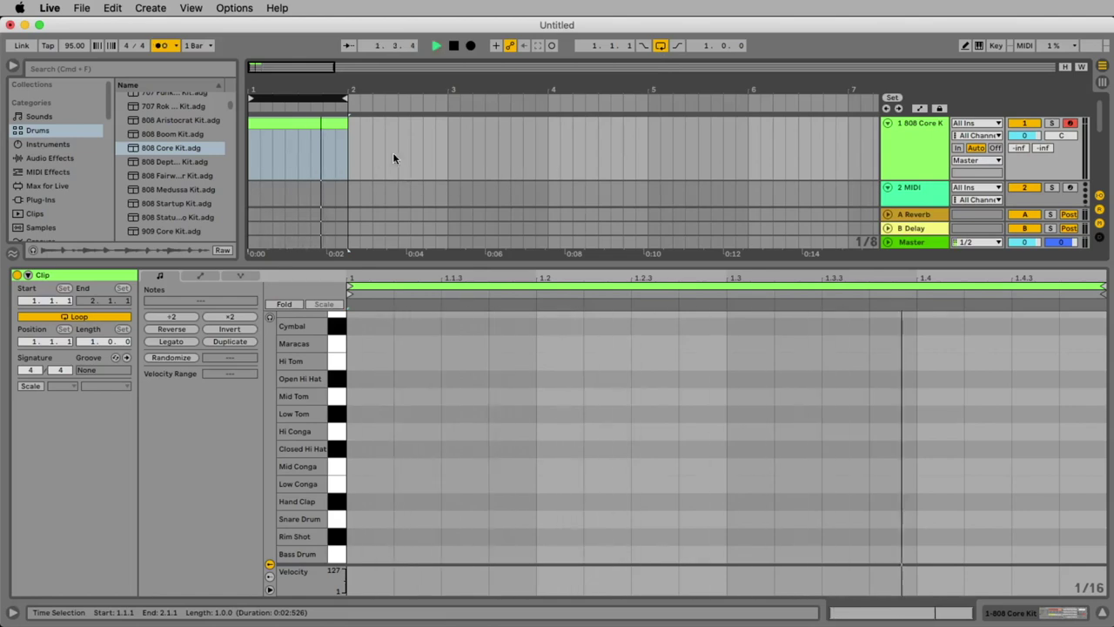
Move the loop region to bars 4.3.3–5.3.3 and try clip and time selections around bar 1
left_click(306, 123)
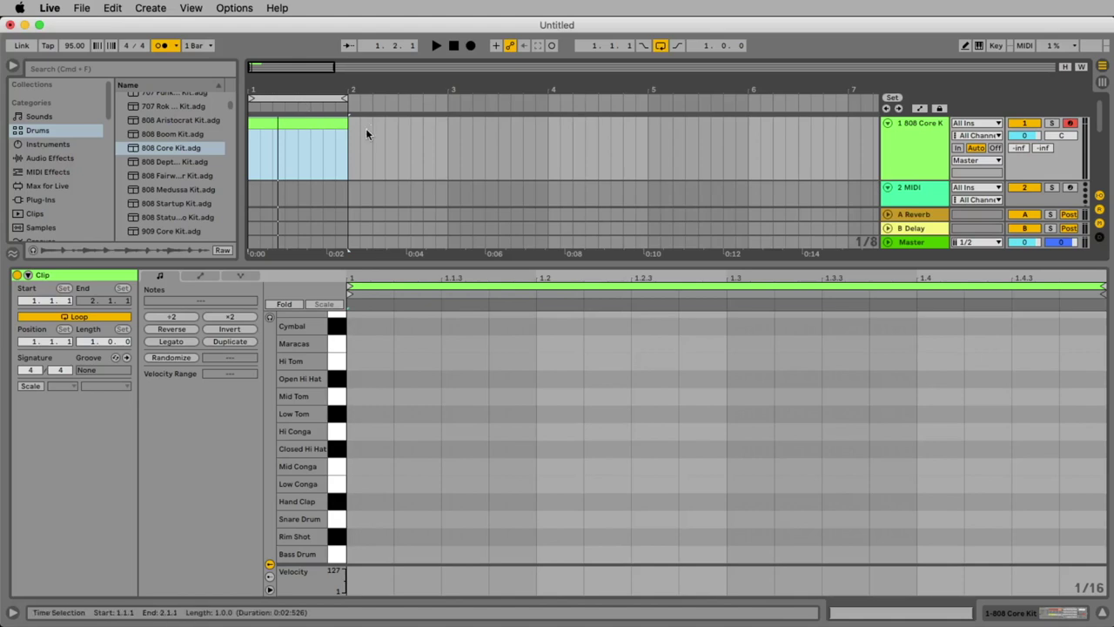
left_click_drag(317, 97, 679, 97)
left_click(324, 145)
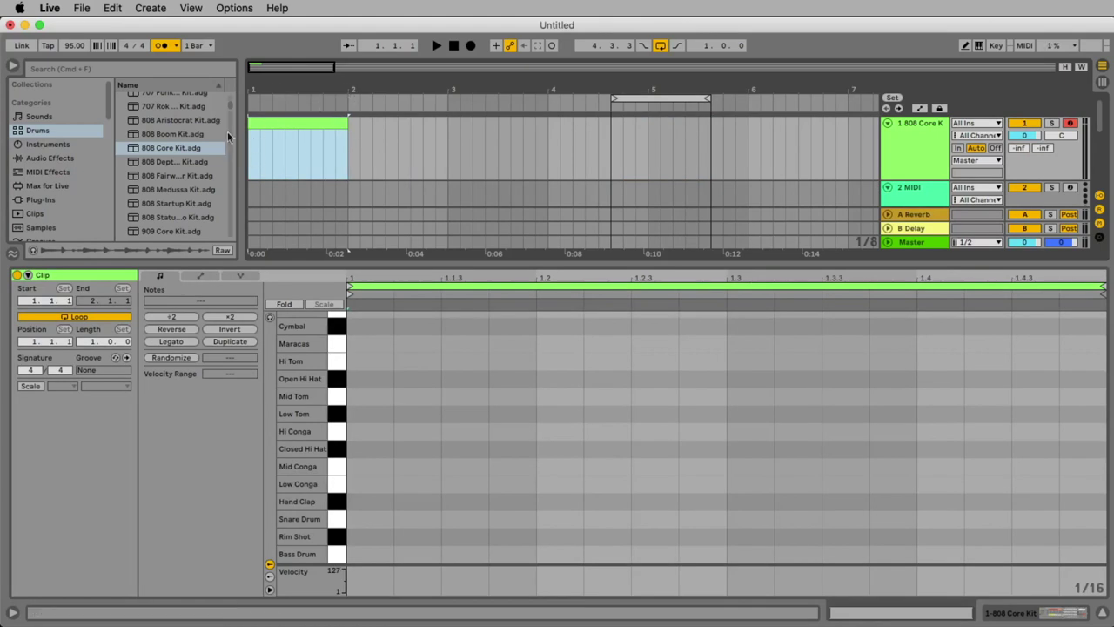
left_click(388, 149)
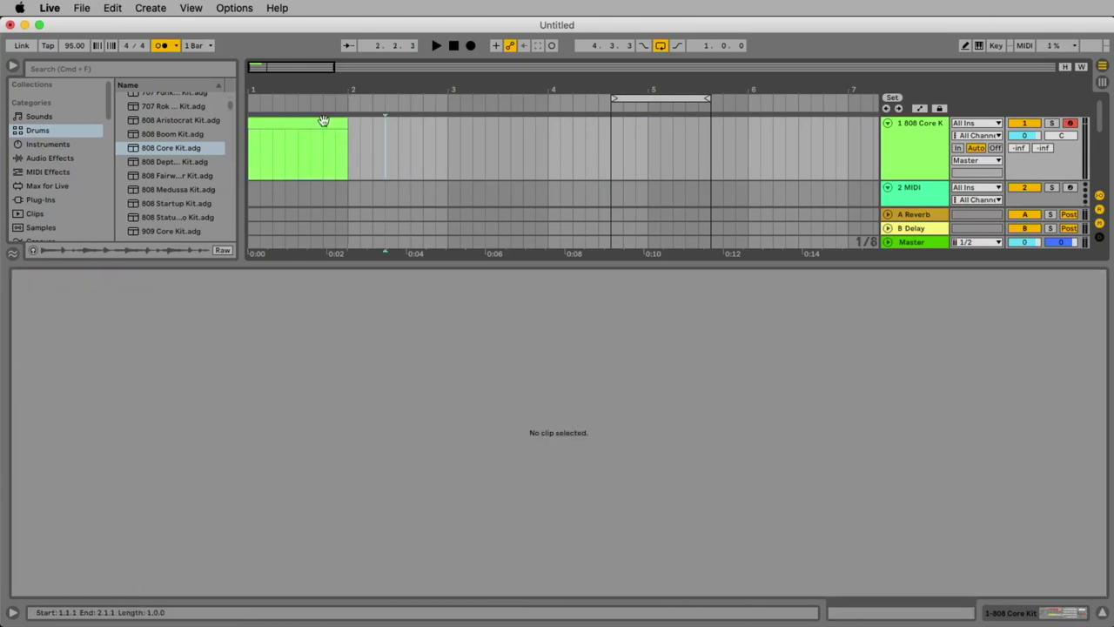
left_click(323, 122)
left_click(421, 141)
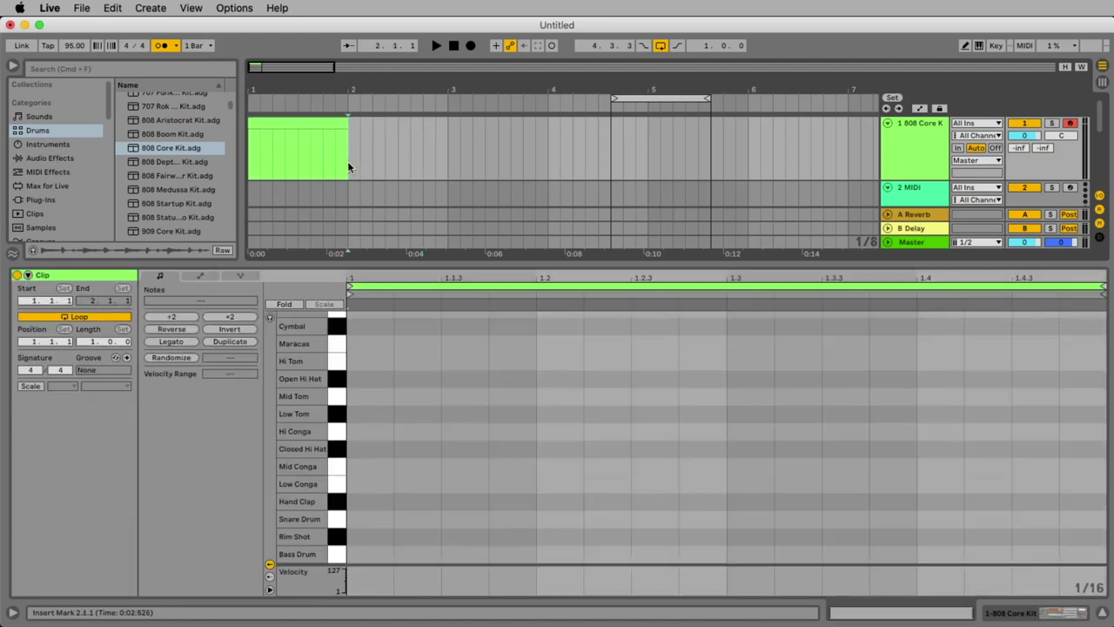
left_click_drag(347, 161, 246, 168)
left_click(359, 166)
left_click(389, 155)
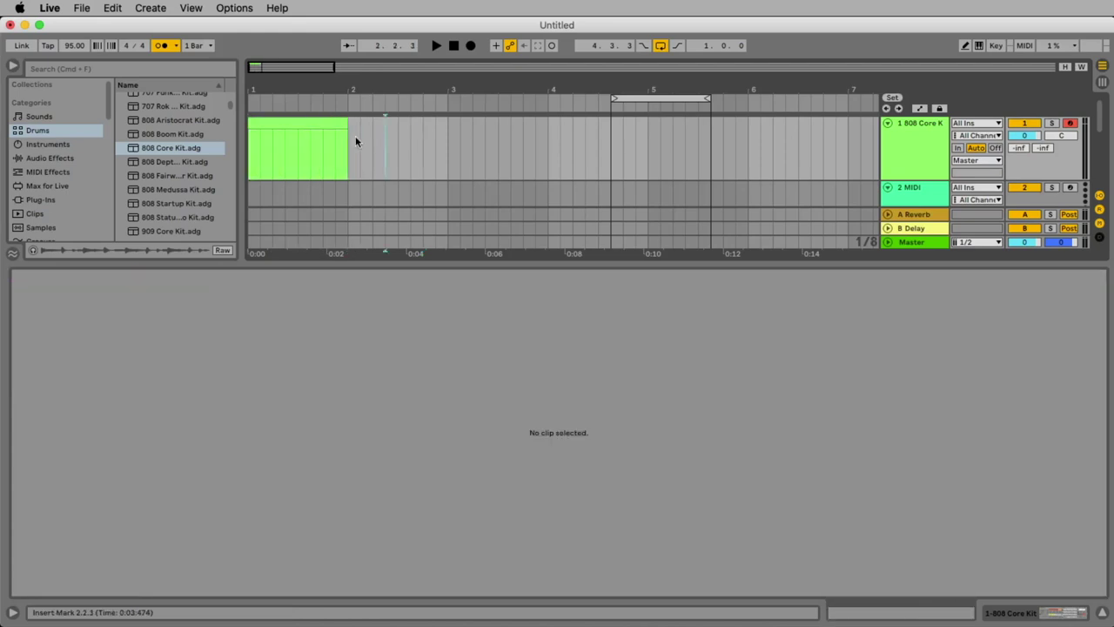
left_click(298, 123)
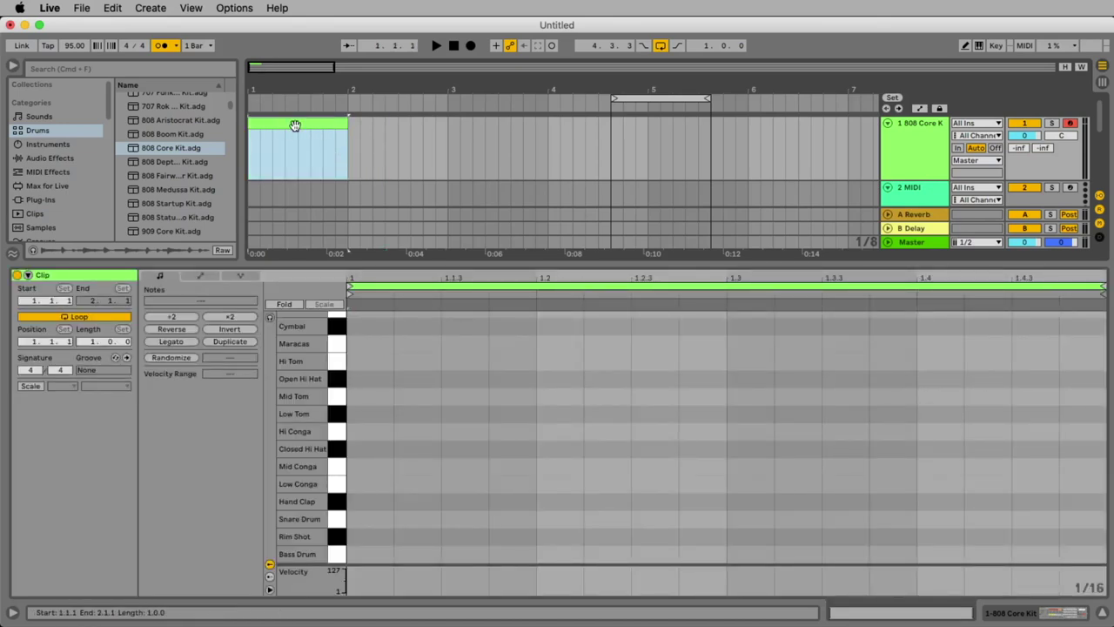
left_click(298, 170)
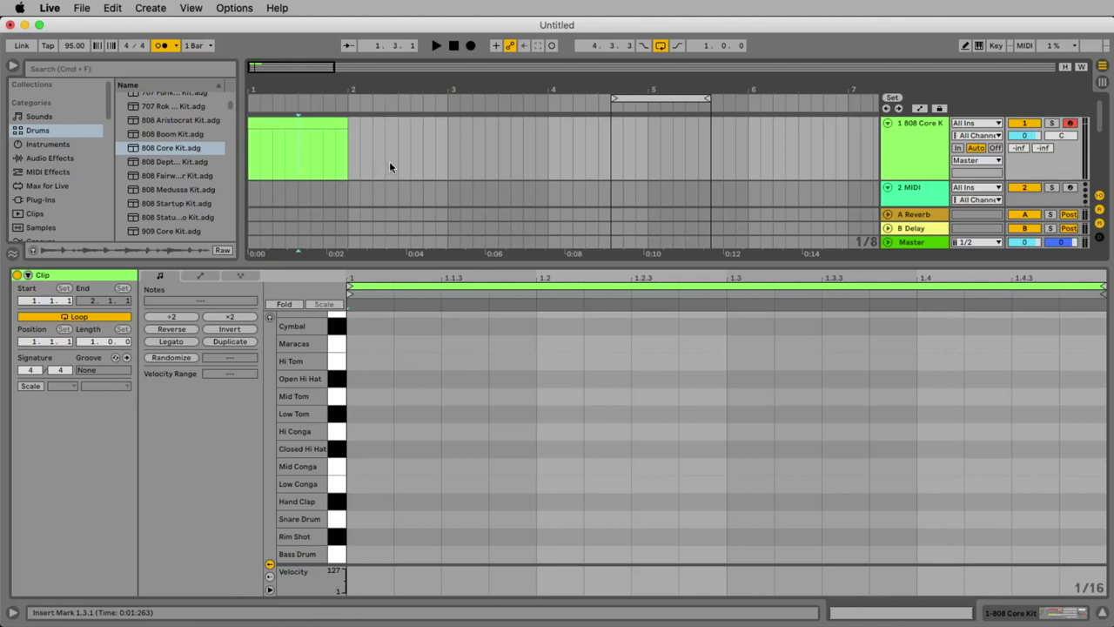
left_click_drag(389, 161, 340, 163)
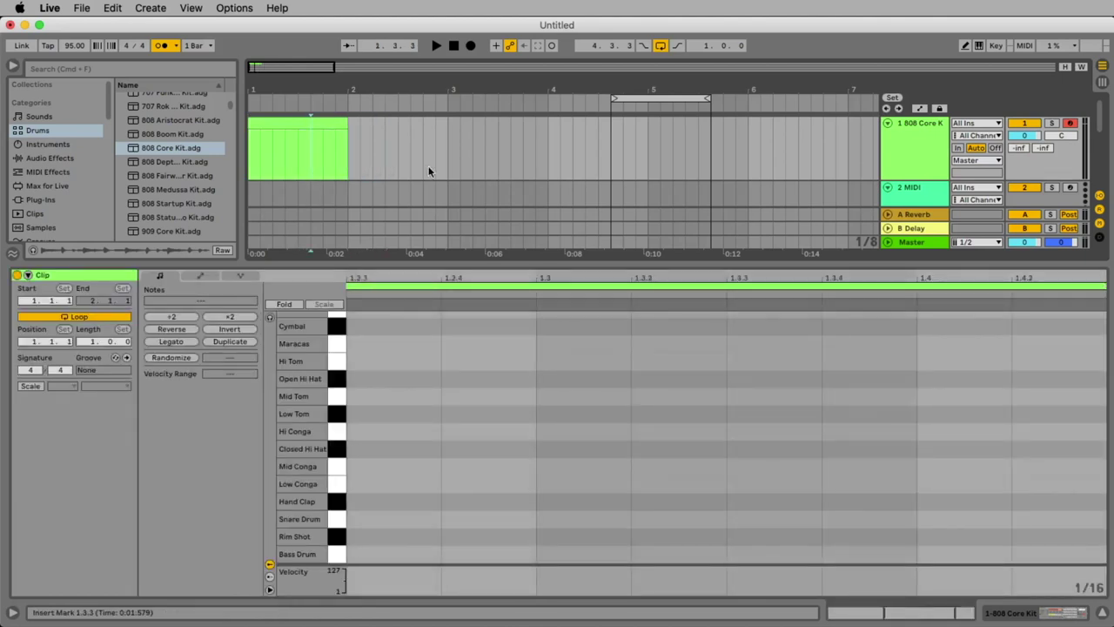
left_click_drag(481, 166, 308, 176)
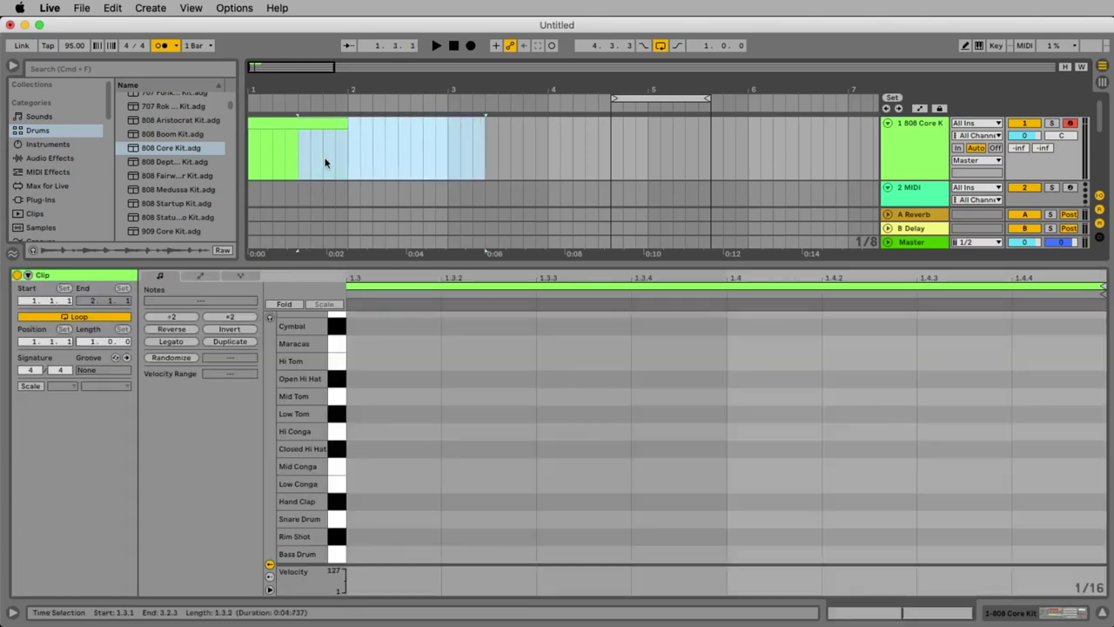
left_click(383, 143)
Fit the loop around the bar-1 clip with Cmd+L and play it looped from 1.1.1
left_click(311, 125)
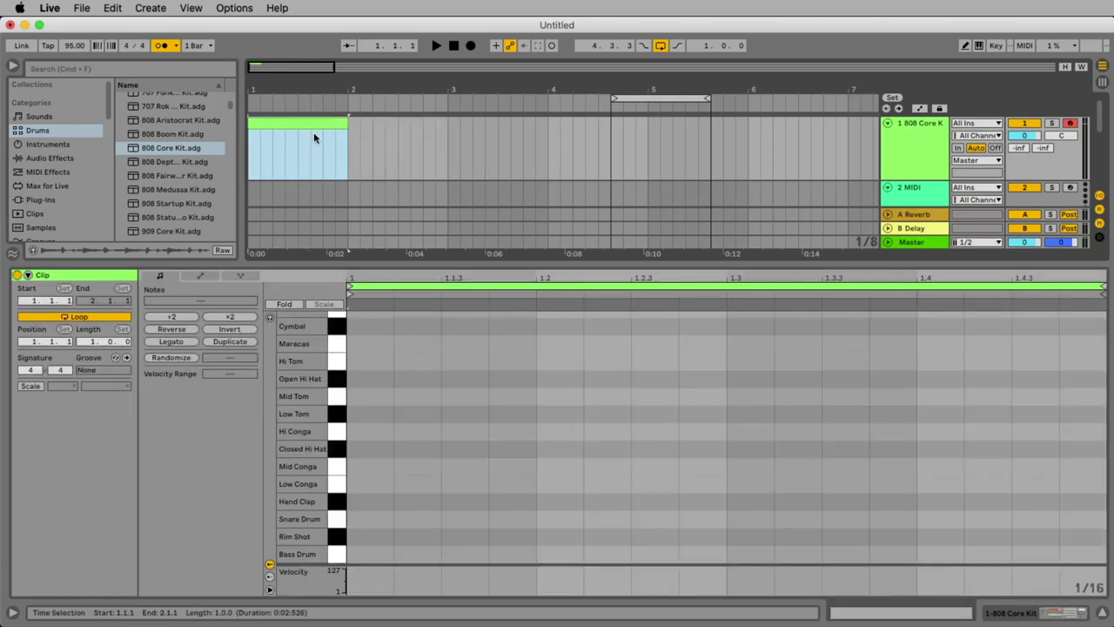
key("super+l")
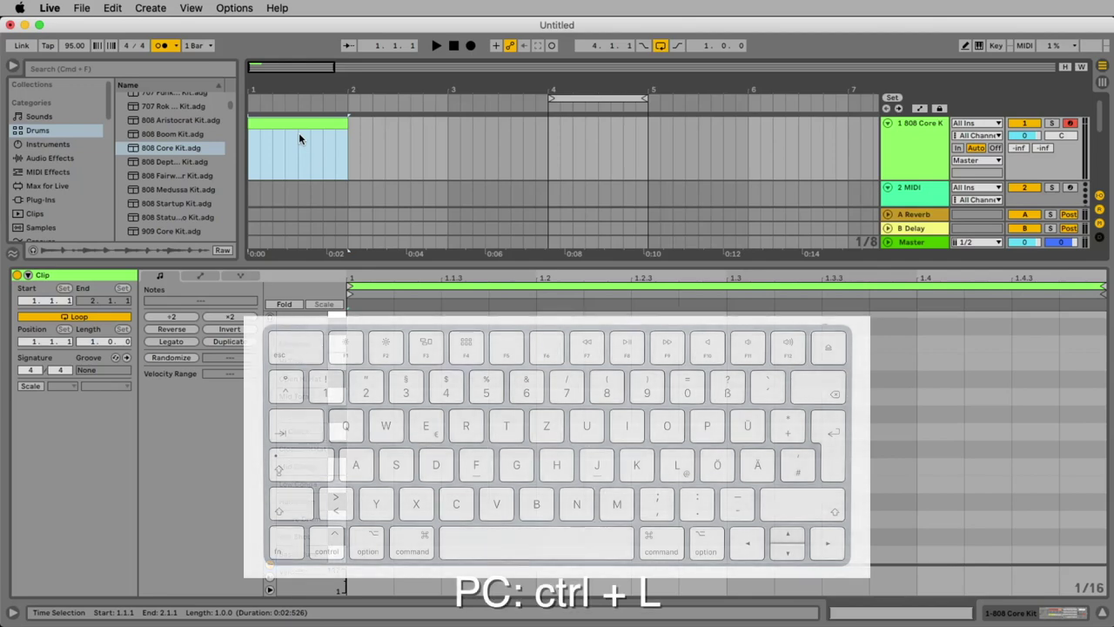
key("super+l")
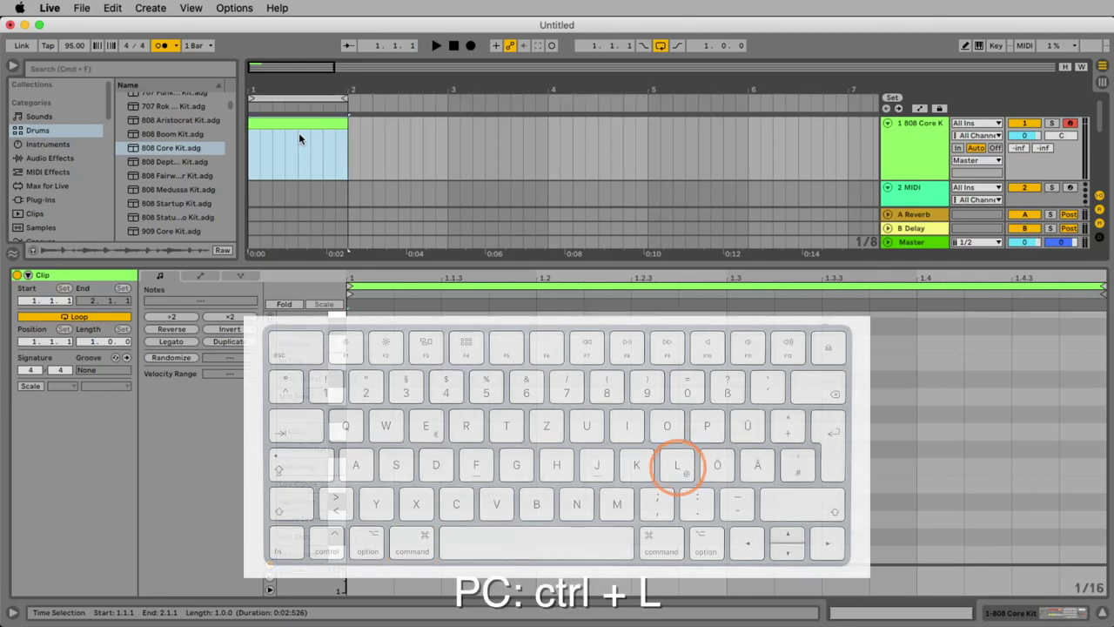
left_click_drag(290, 139, 326, 152)
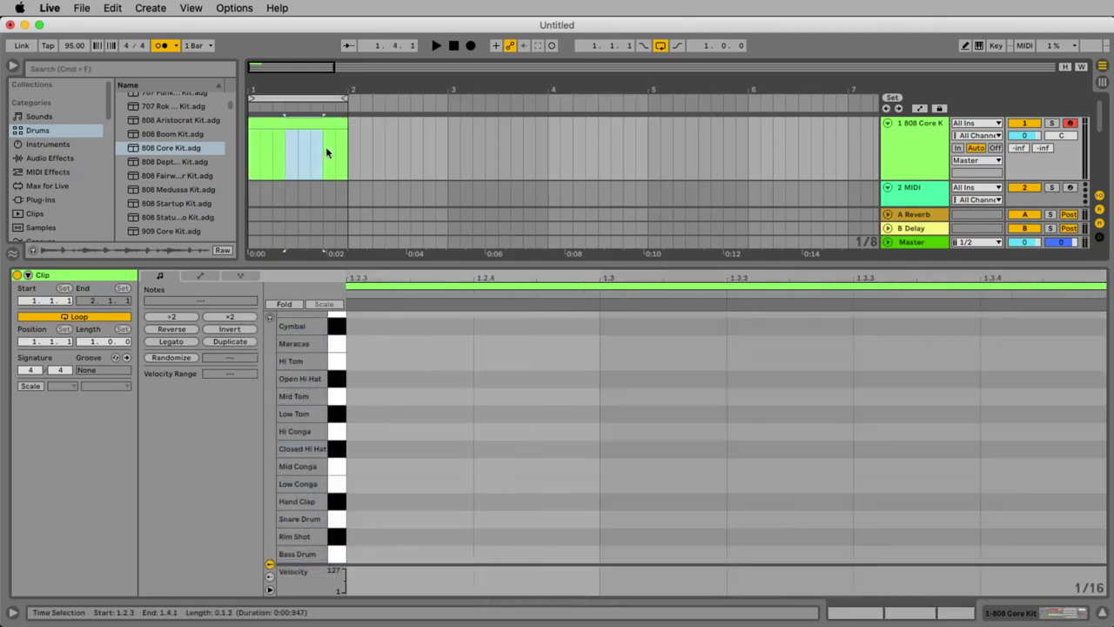
left_click(324, 128)
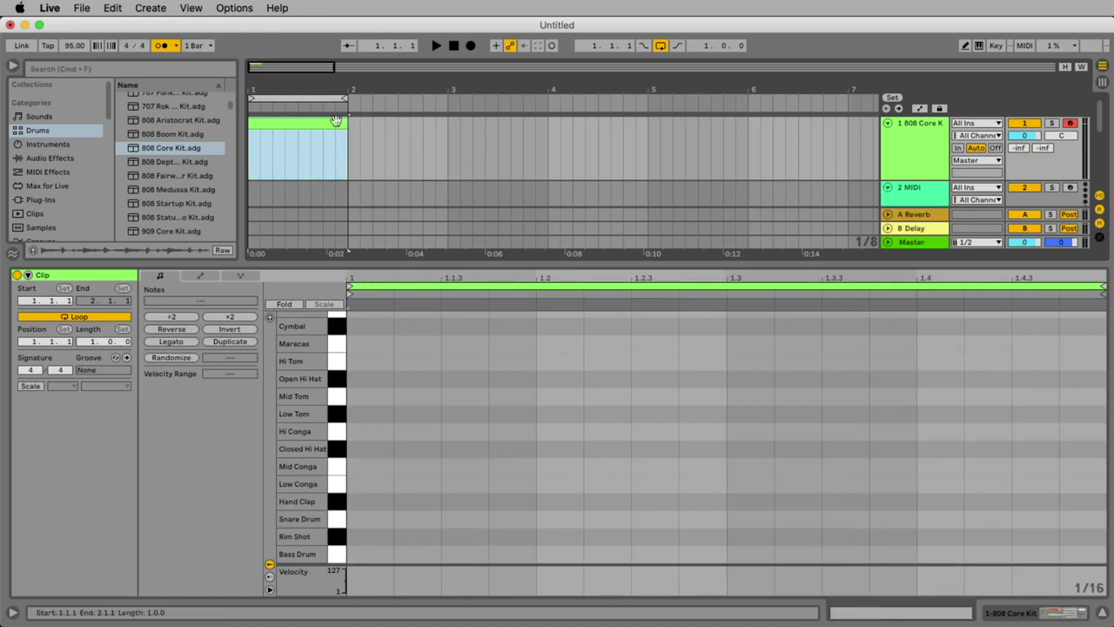
left_click(390, 351)
key("space")
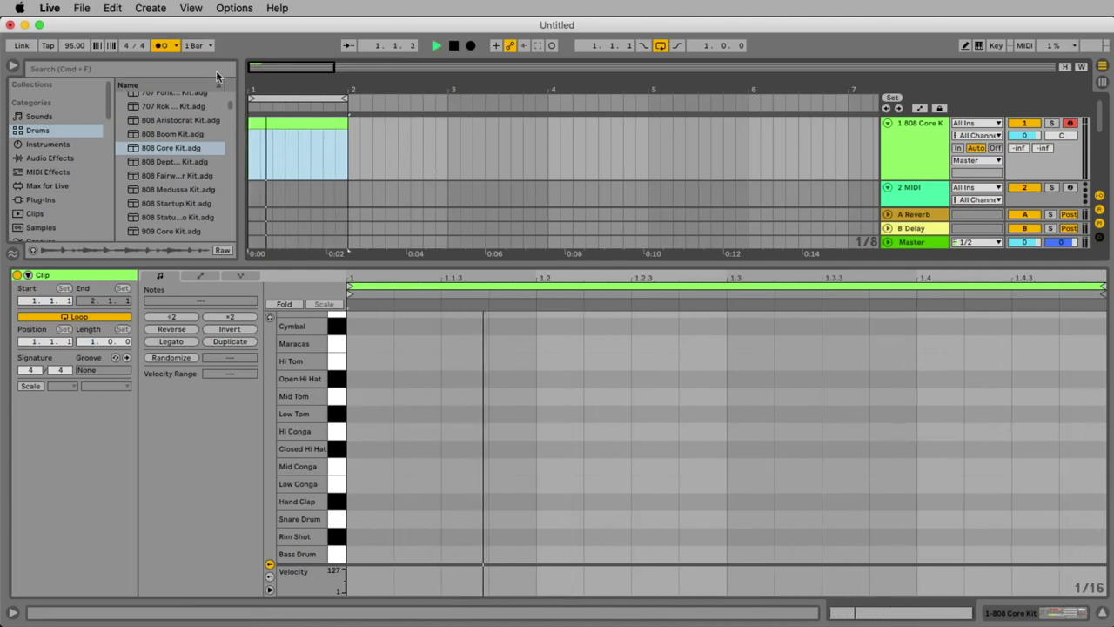
Turn off the metronome, add a Bass Drum note at 1.1.1, and stop playback
left_click(161, 45)
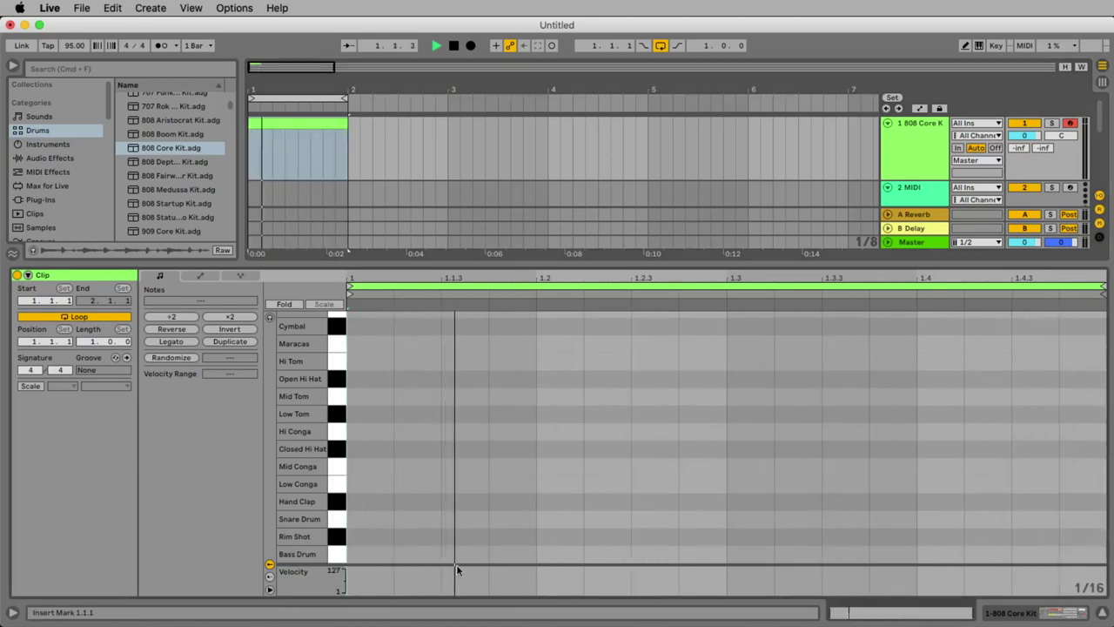
double_click(372, 555)
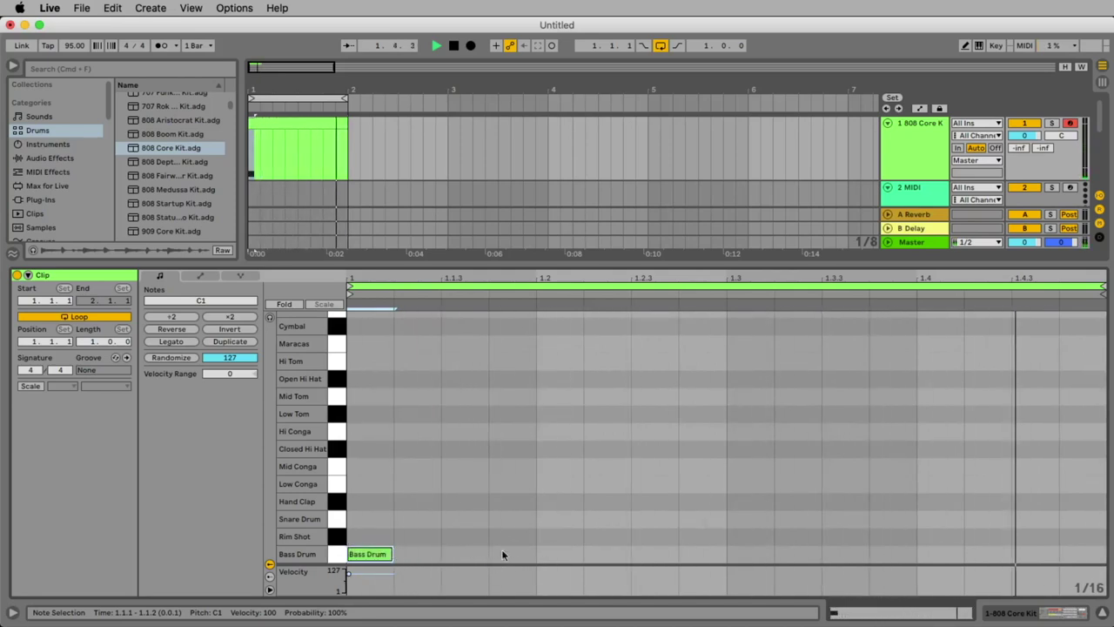
key("space")
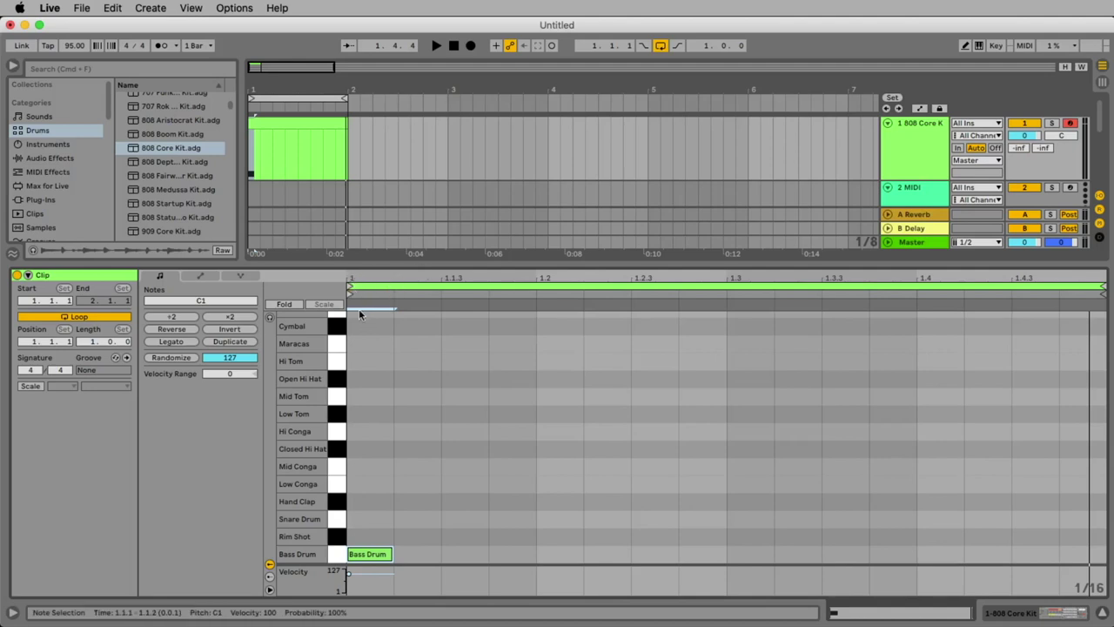
Set insert points and time selections in the piano roll, then shrink the Live window
left_click(539, 330)
left_click(724, 343)
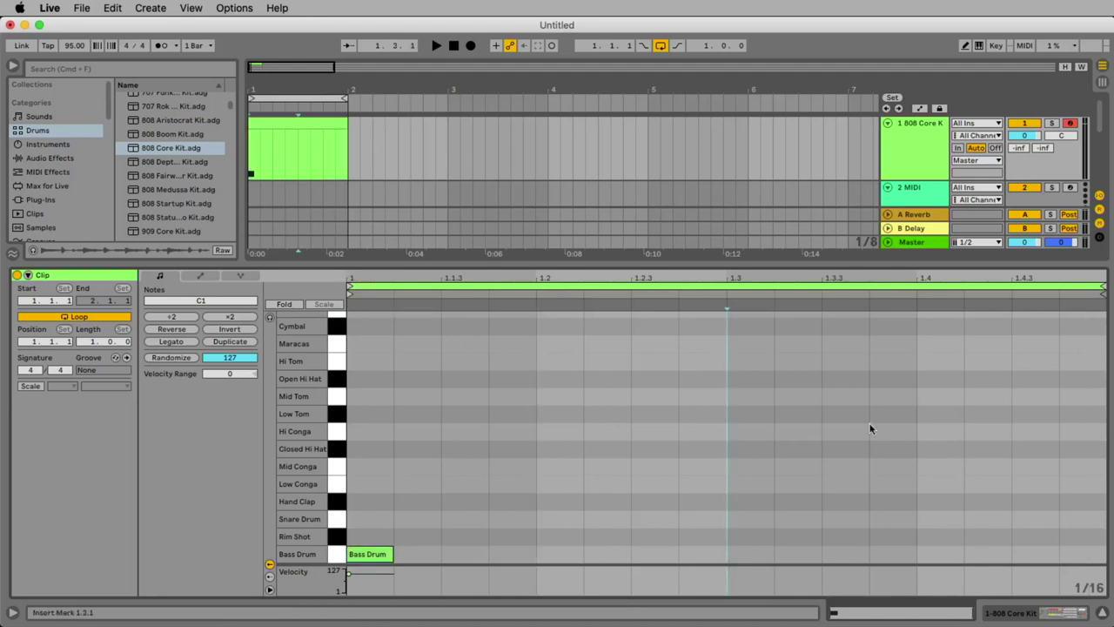
left_click(920, 330)
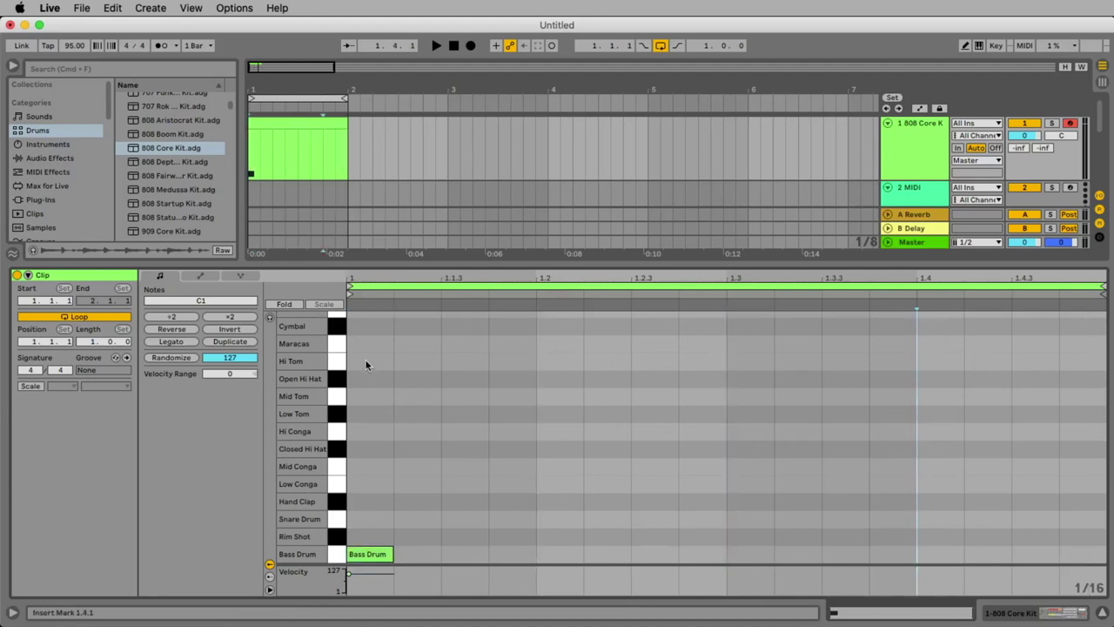
mouse_move(353, 352)
left_mouse_down()
mouse_move(381, 355)
mouse_move(473, 413)
mouse_move(541, 418)
left_mouse_up()
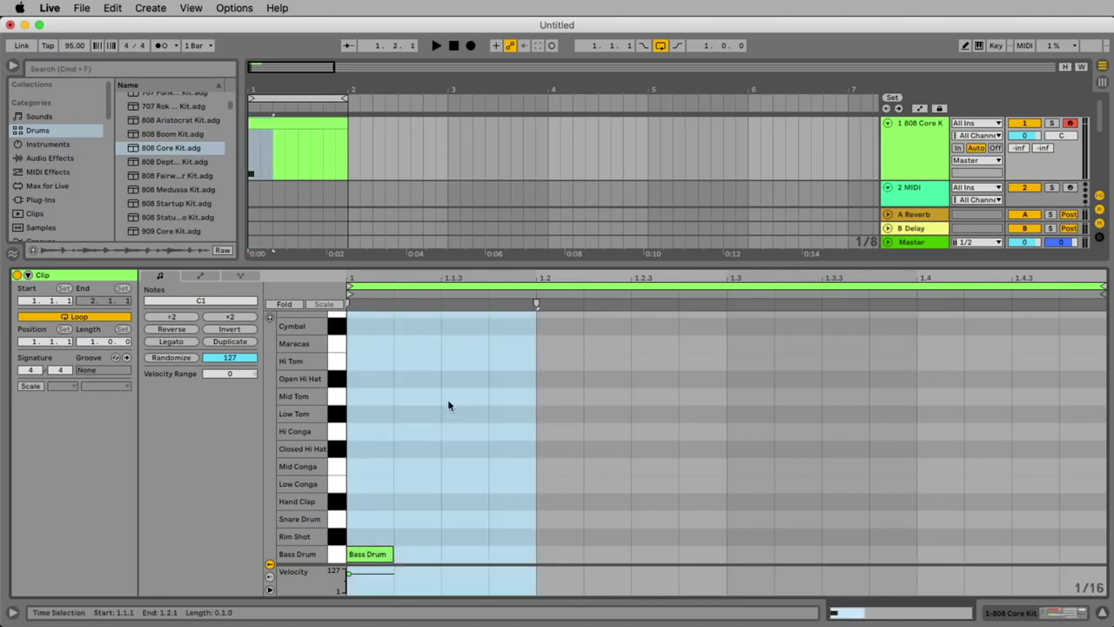
left_click(384, 333)
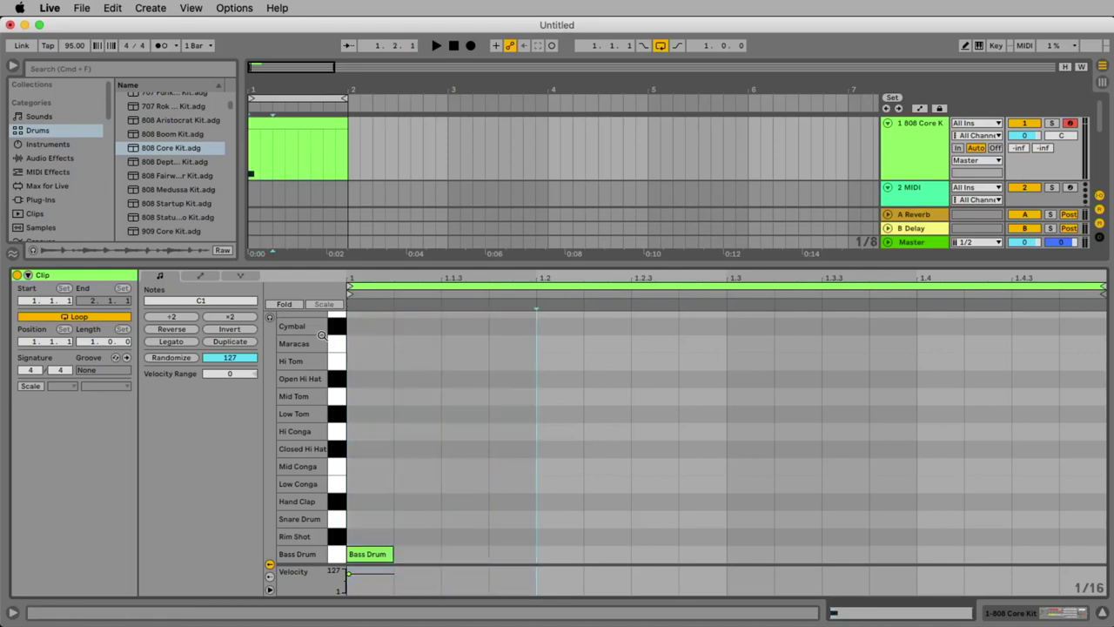
left_click_drag(349, 330, 1088, 410)
left_click(1054, 414)
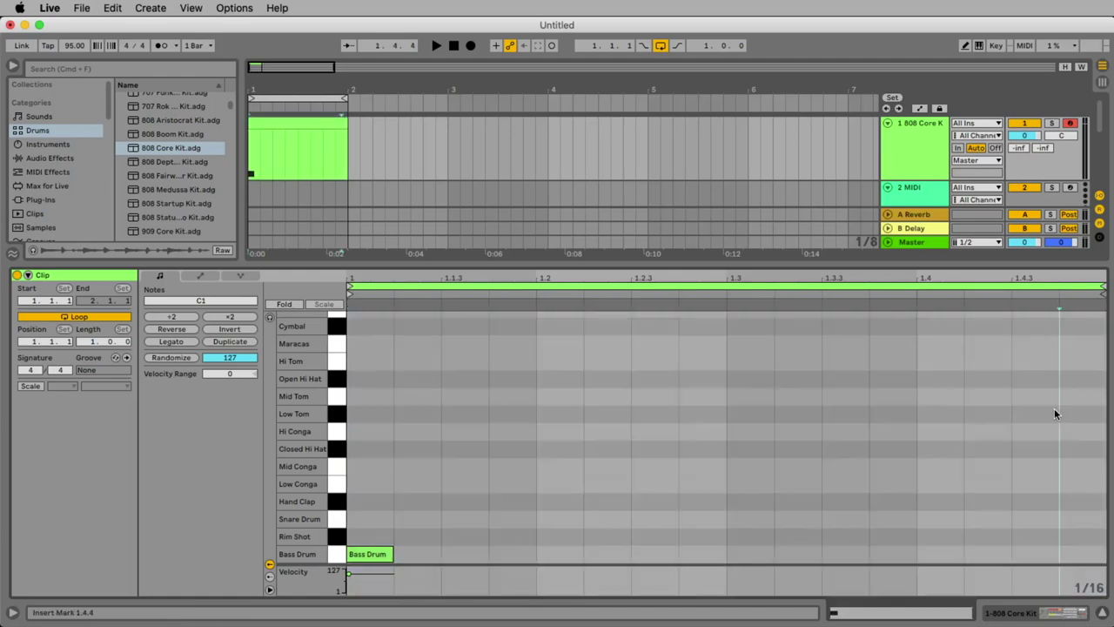
mouse_move(1111, 624)
left_mouse_down()
mouse_move(960, 561)
mouse_move(667, 488)
left_mouse_up()
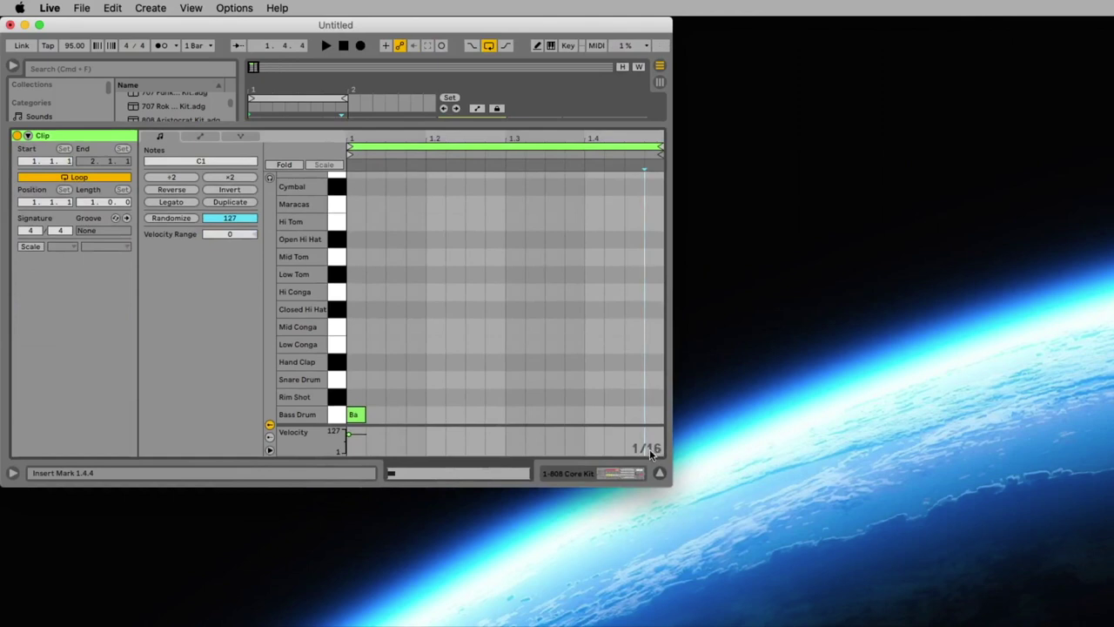
Set the clip's note grid to Fixed Grid 1/4 and restore the Live window to full size
right_click(649, 454)
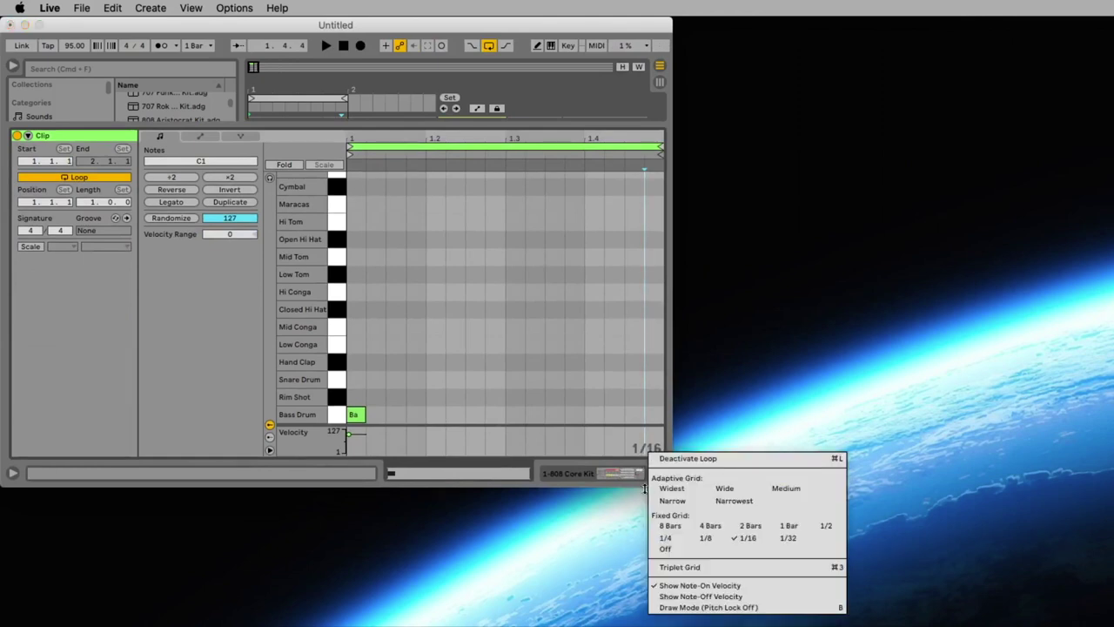
right_click(640, 451)
right_click(639, 451)
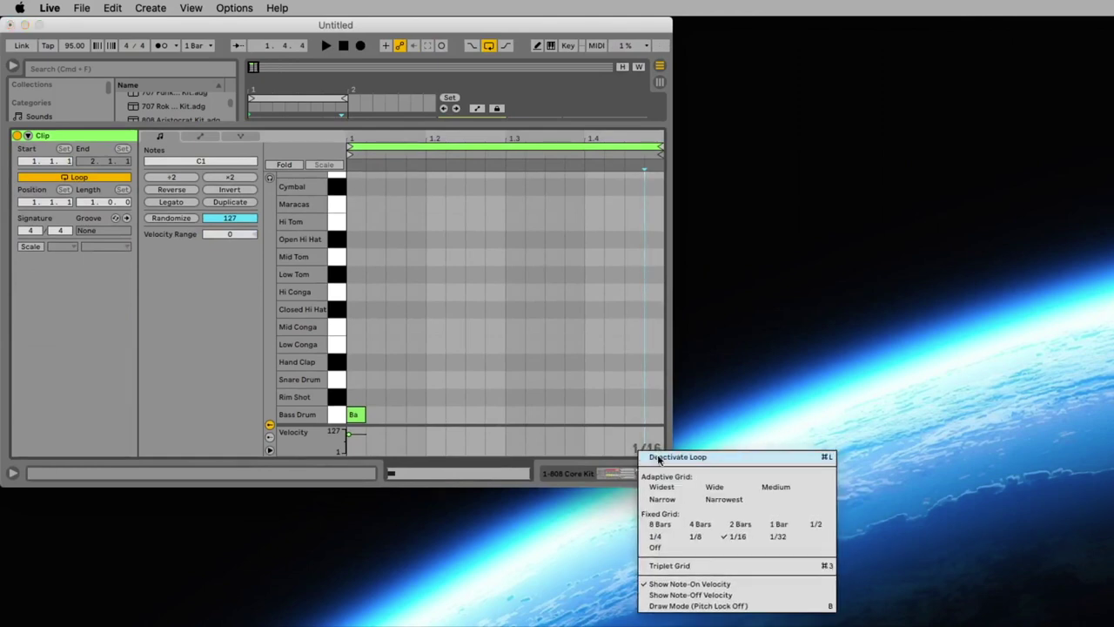
right_click(650, 446)
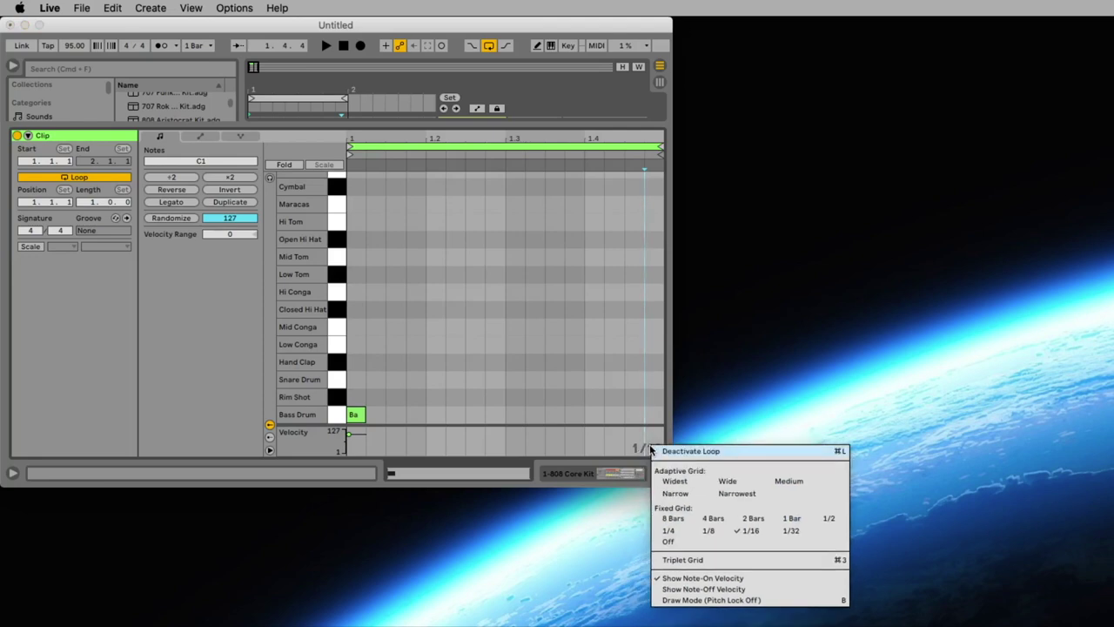
left_click(675, 533)
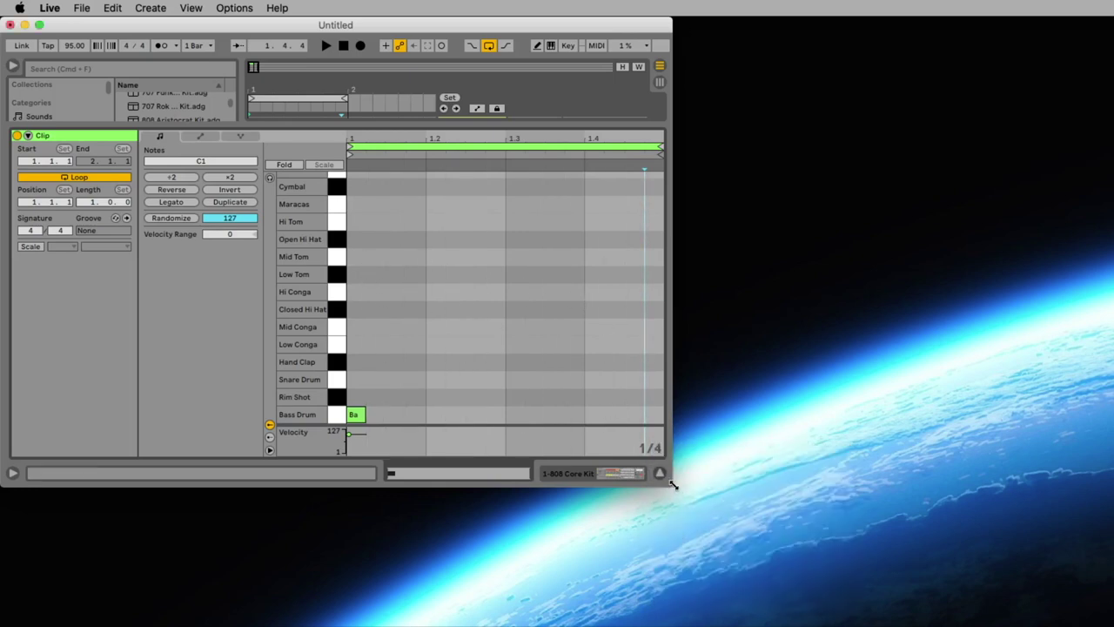
left_click_drag(672, 484, 1113, 626)
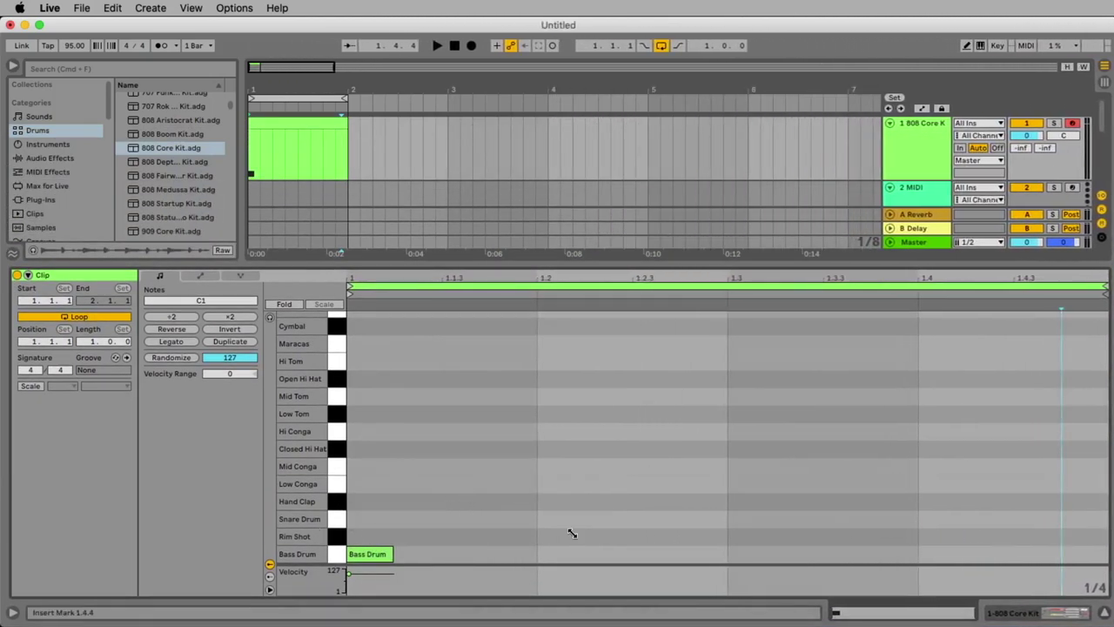
Add Snare Drum hits at 1.2 and 1.4, then play the beat and stop
left_click(558, 518)
double_click(558, 520)
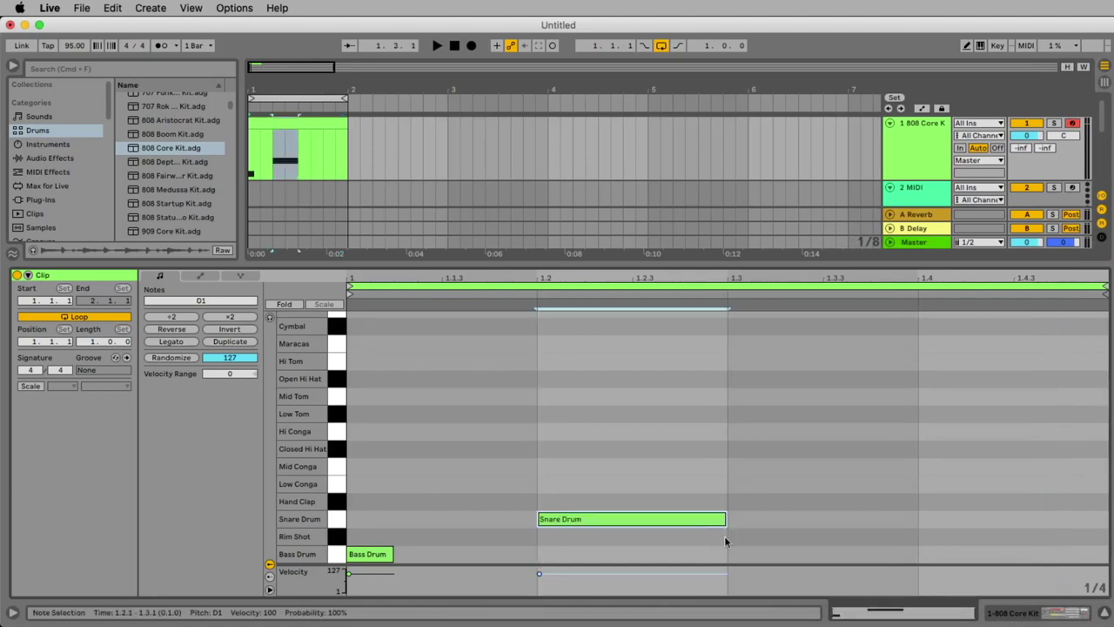
double_click(954, 518)
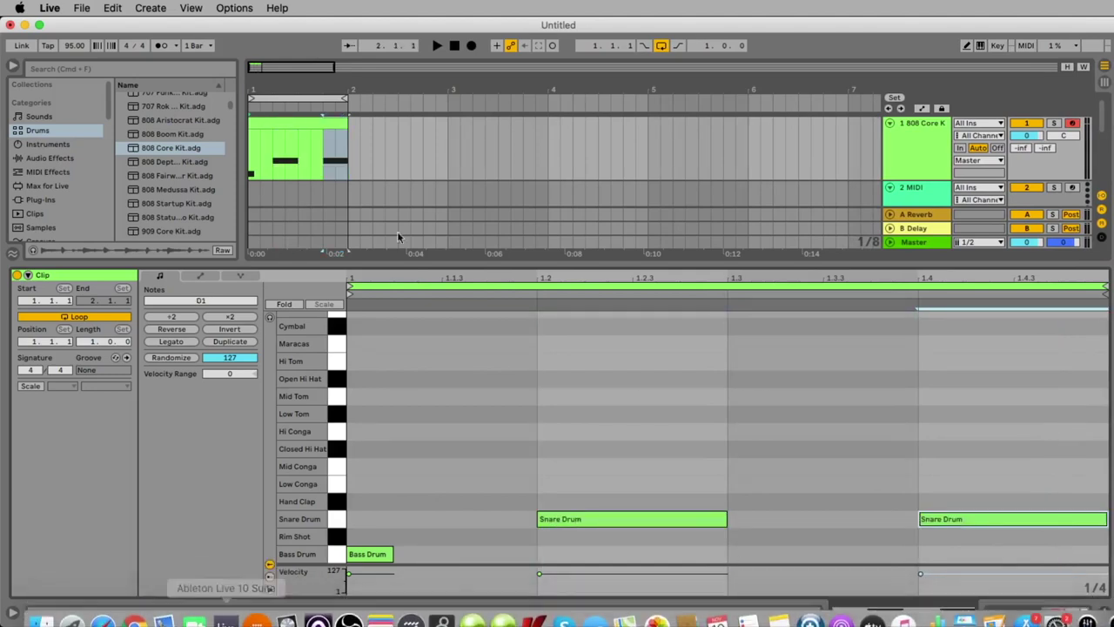
key("space")
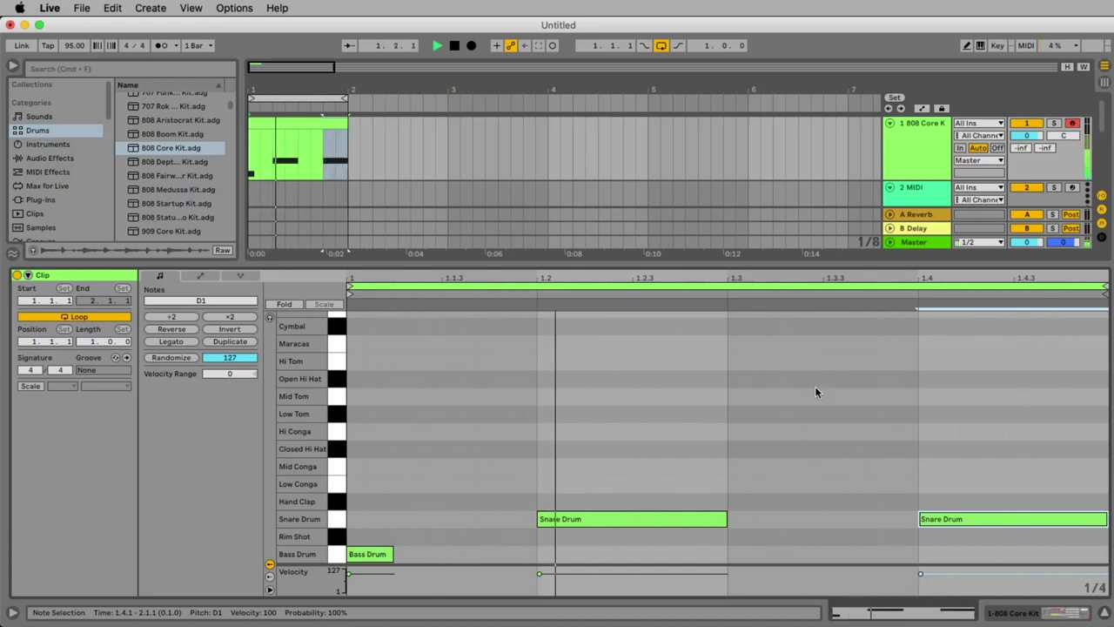
key("space")
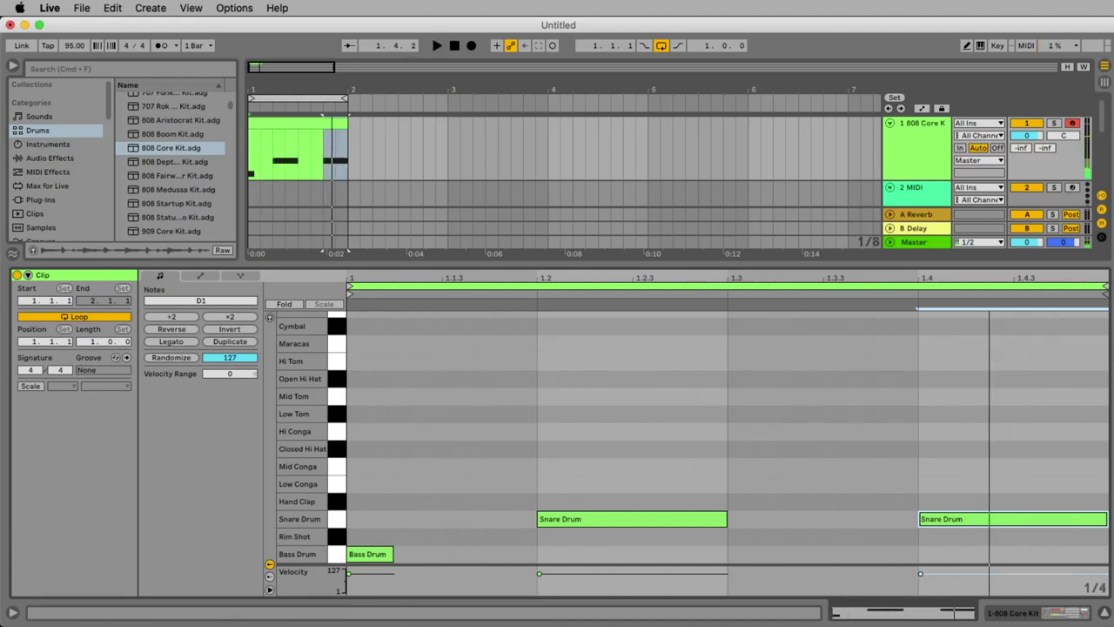
Change the clip grid from 1/4 to 1/8 using Cmd+1 and Cmd+2
right_click(1088, 592)
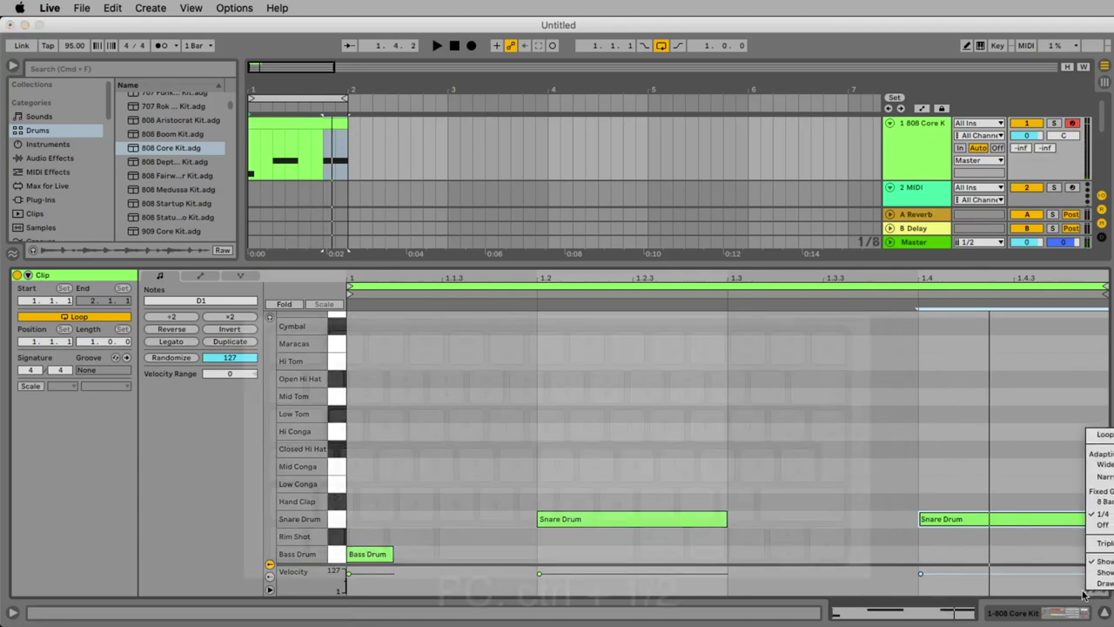
left_click(1084, 592)
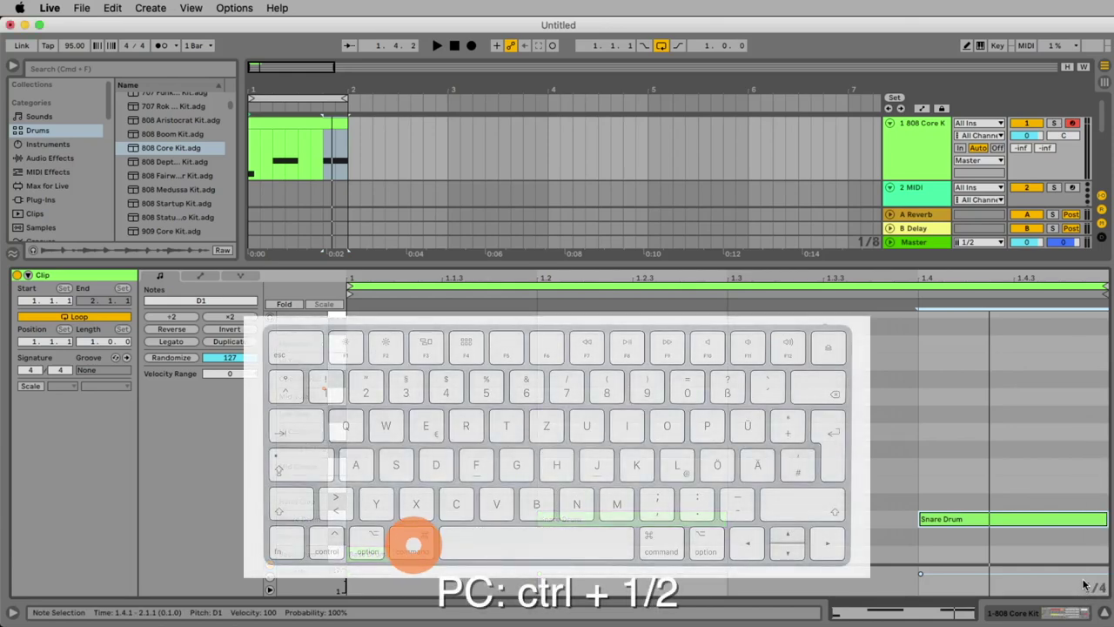
key("super+1")
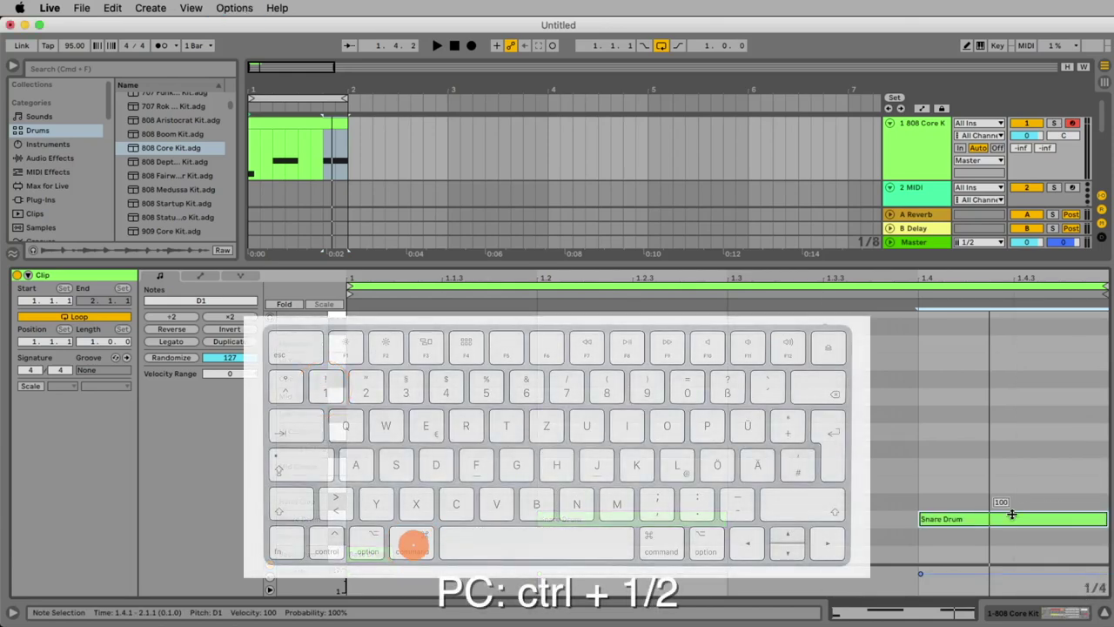
key("super+2")
key("super+1")
key("super+1")
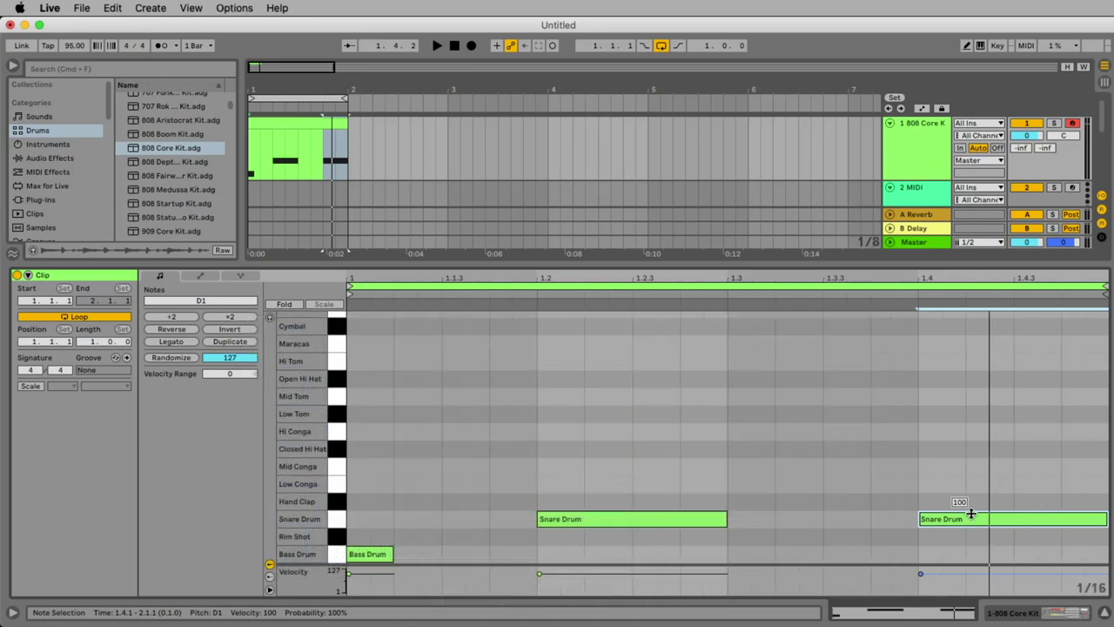
key("super+2")
key("super+2")
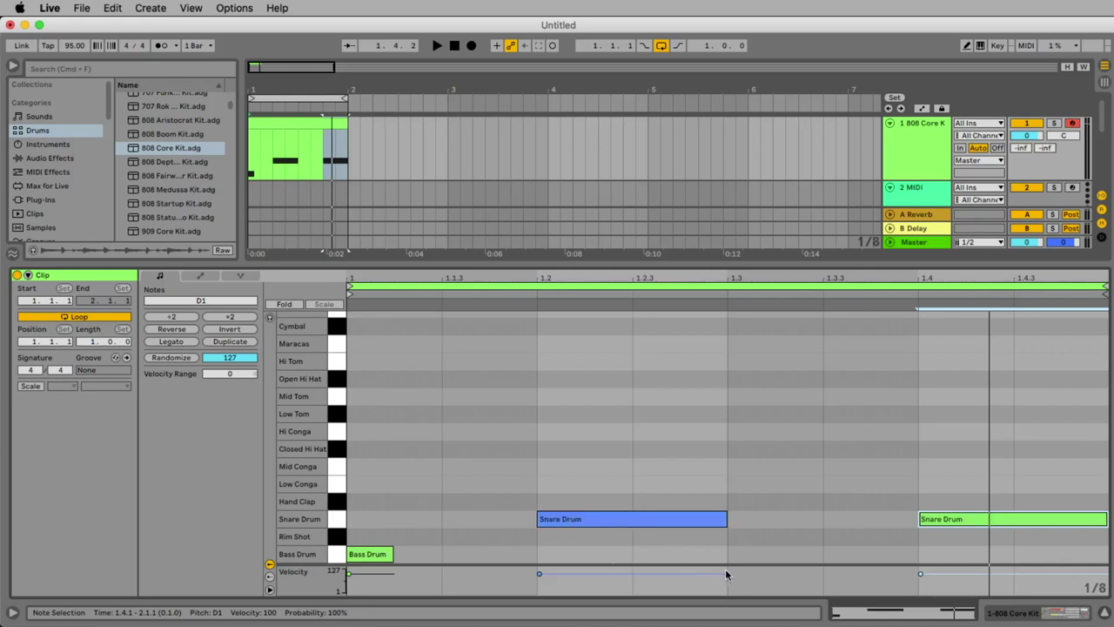
Add a Bass Drum hit at 1.3, auditioning nudged positions before leaving it on beat 3
double_click(757, 553)
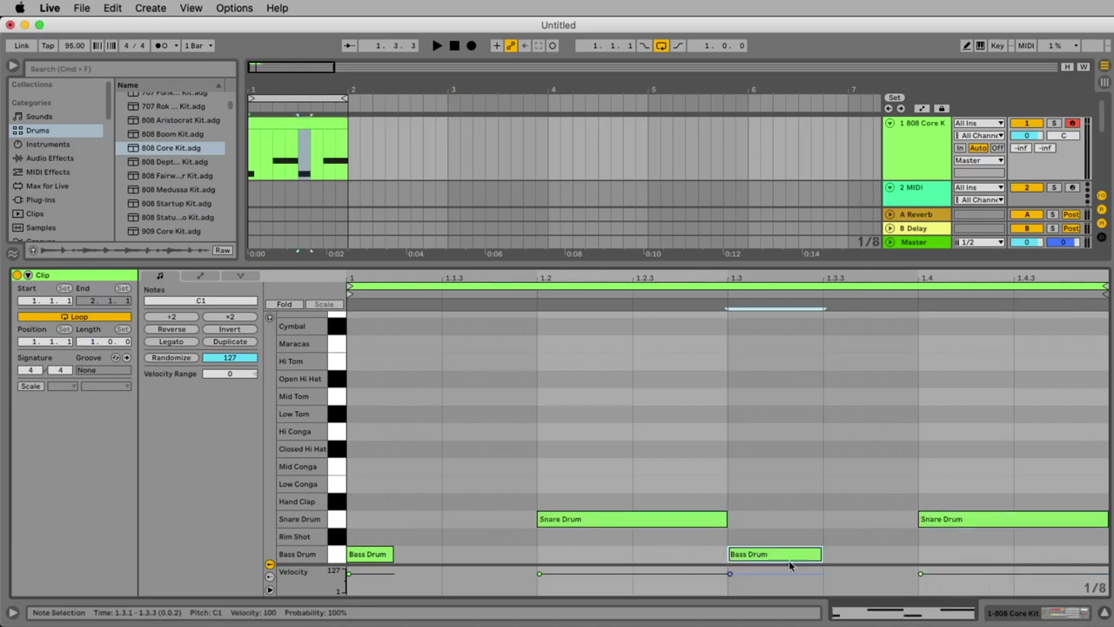
key("space")
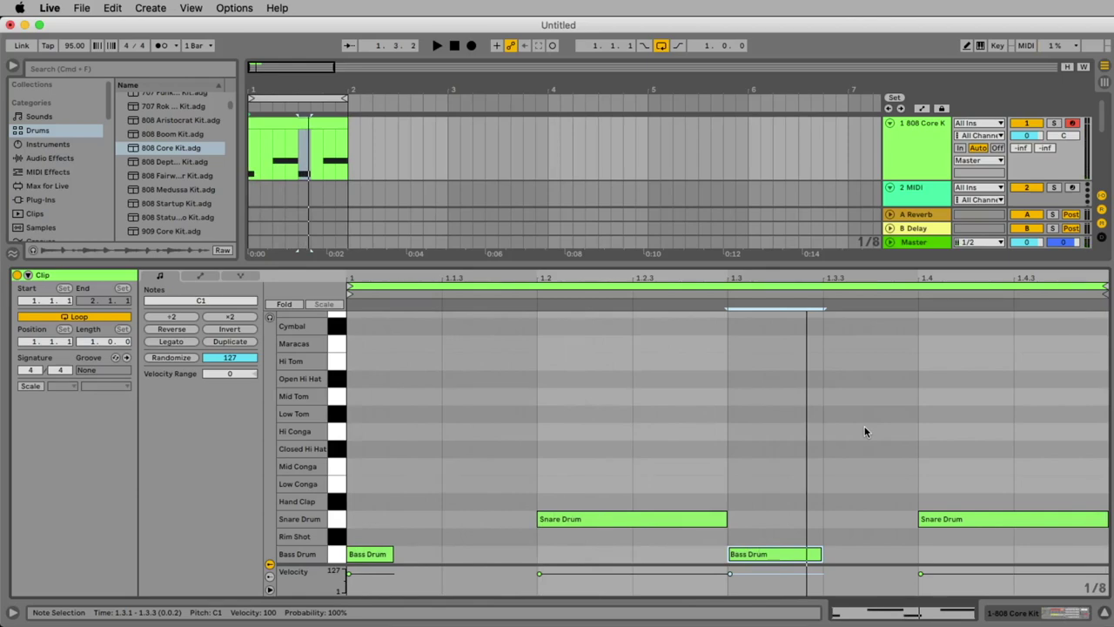
key("Left")
key("Left")
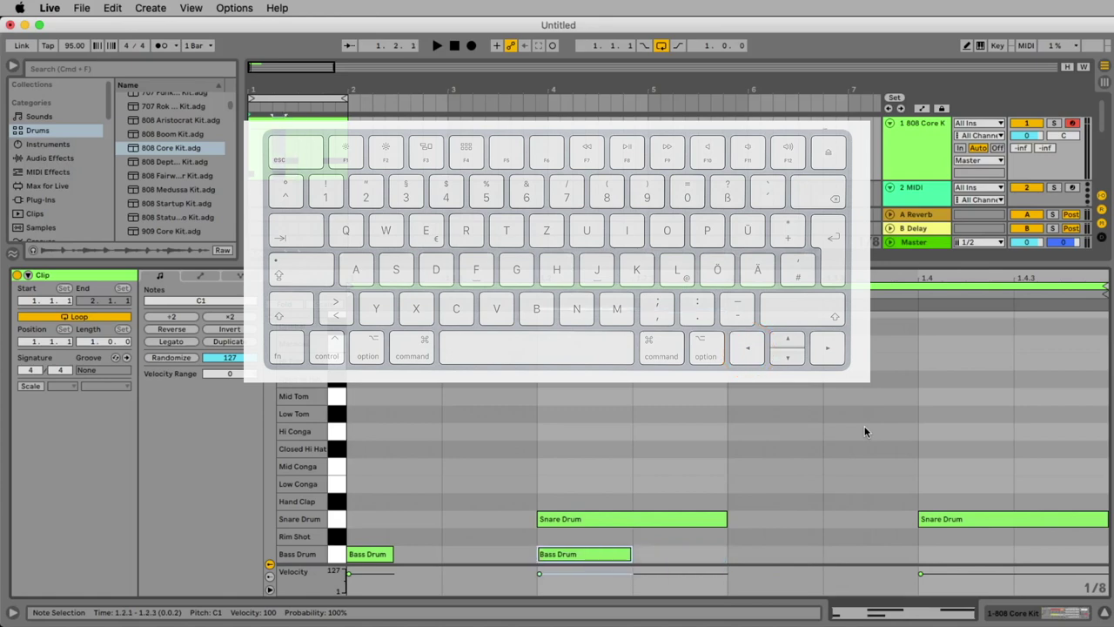
key("Left")
key("Right")
key("Right")
key("Right")
key("Right")
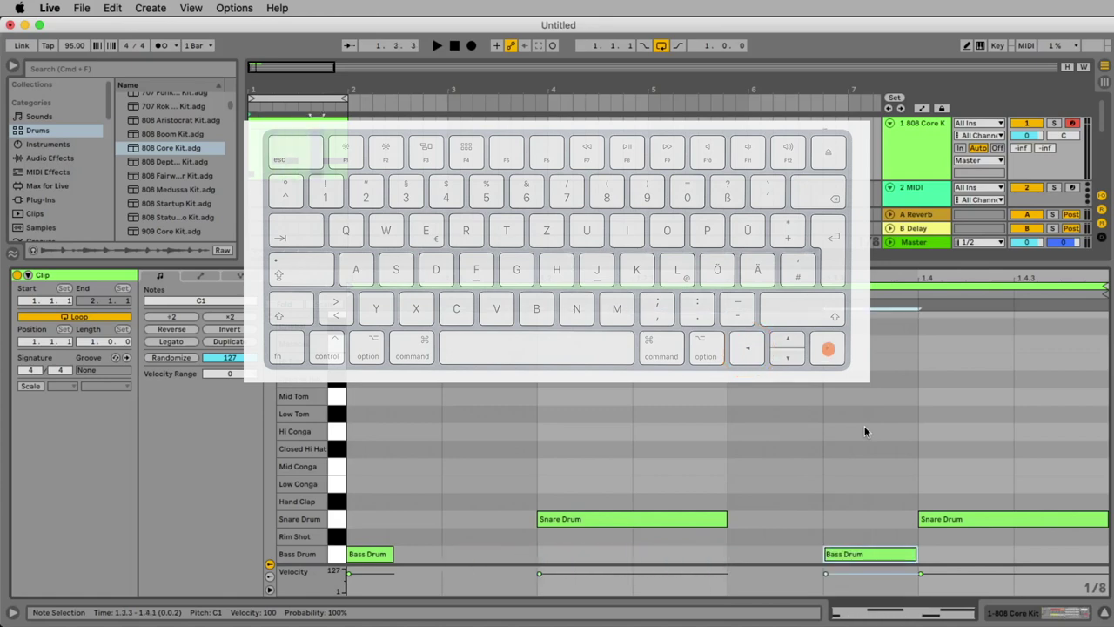
key("Left")
key("Left")
key("Right")
key("Left")
key("Right")
key("Right")
key("Left")
key("Left")
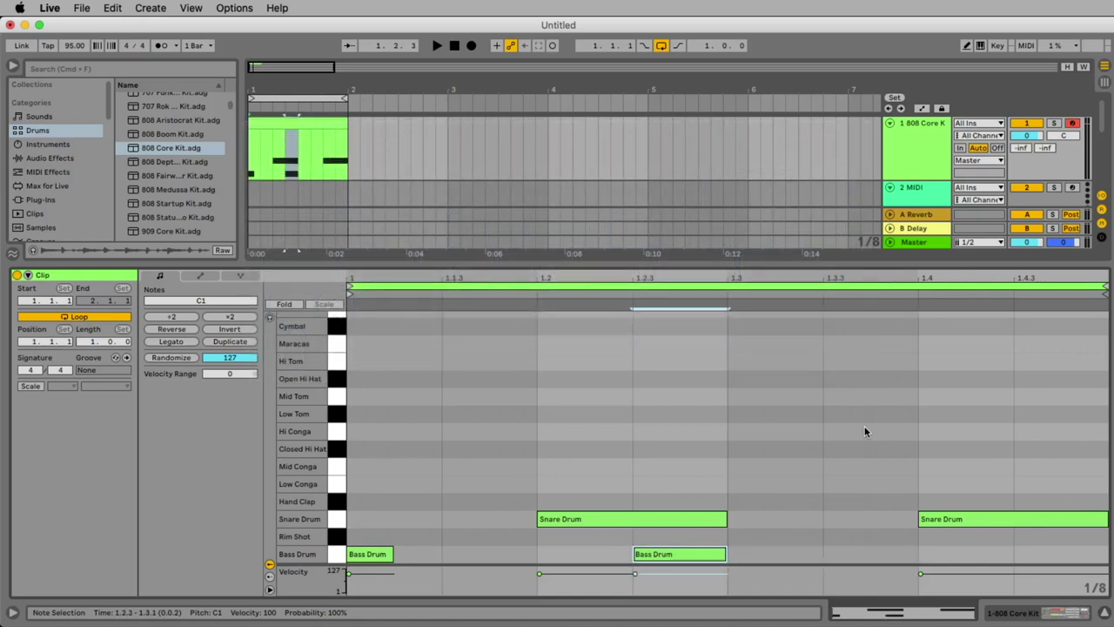
key("Right")
key("Left")
key("space")
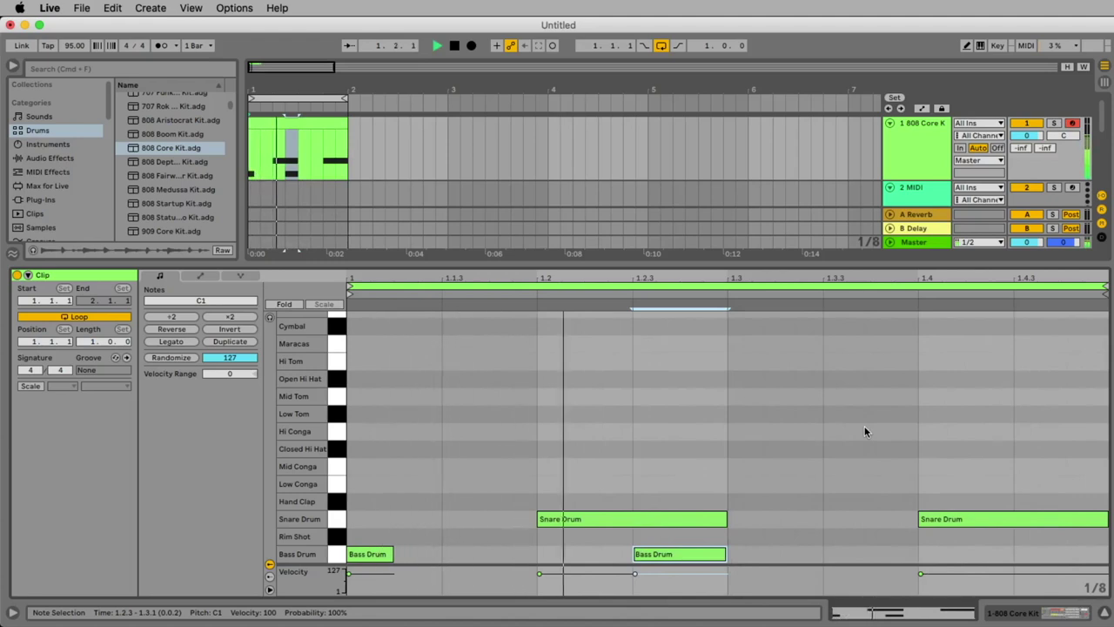
key("Right")
key("Right")
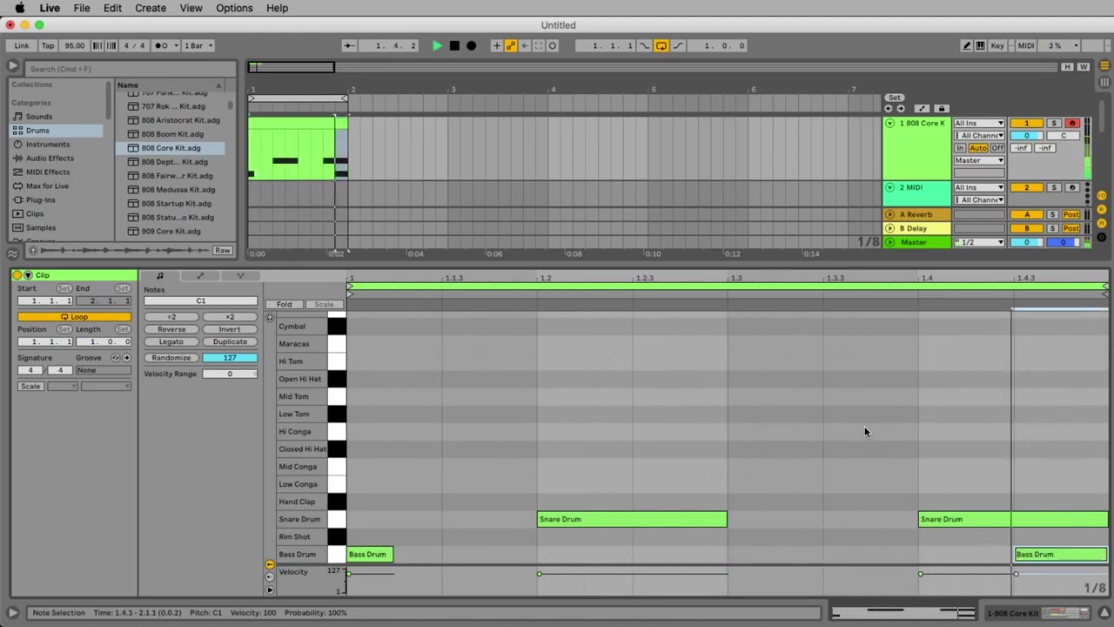
key("Left")
key("Left")
key("Left")
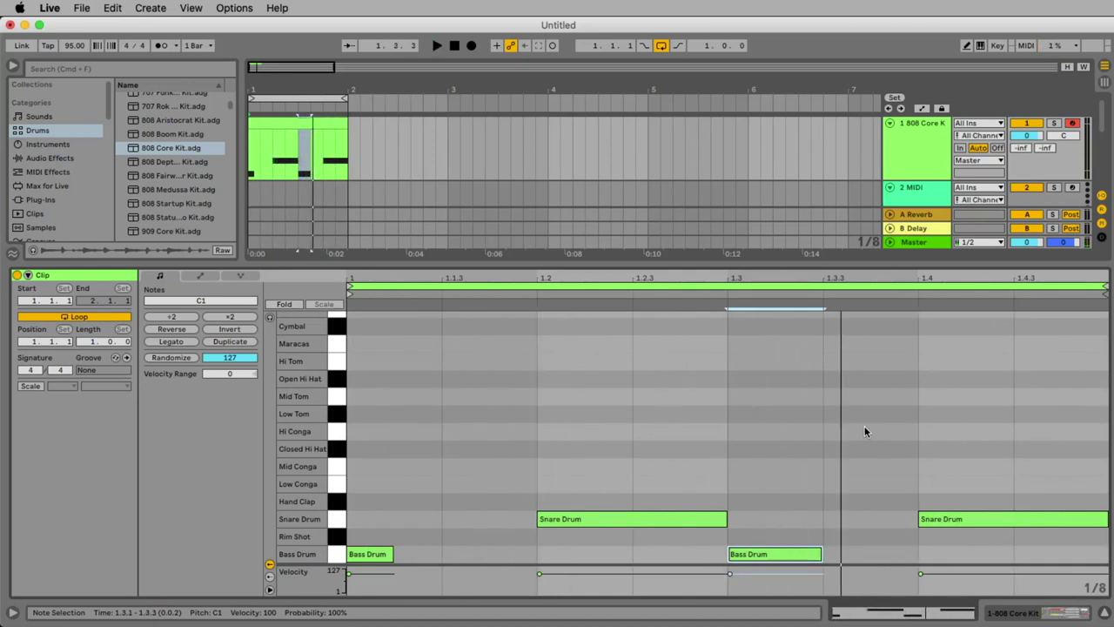
Switch to a 1/16 grid and move the second kick to 1.2.3
key("super+1")
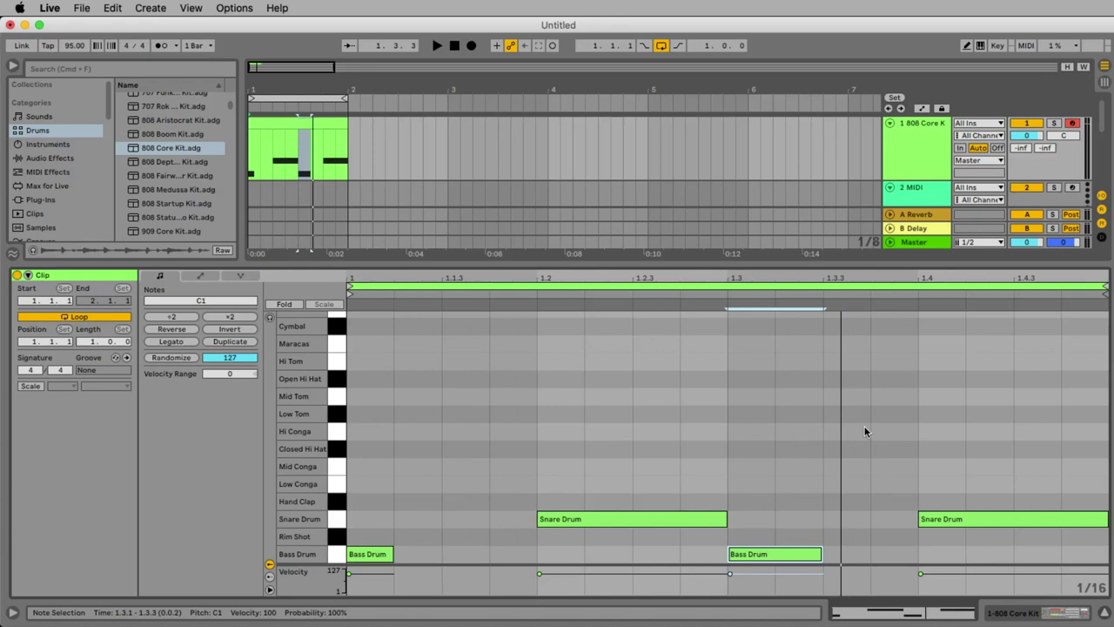
key("Left")
key("Left")
key("Left")
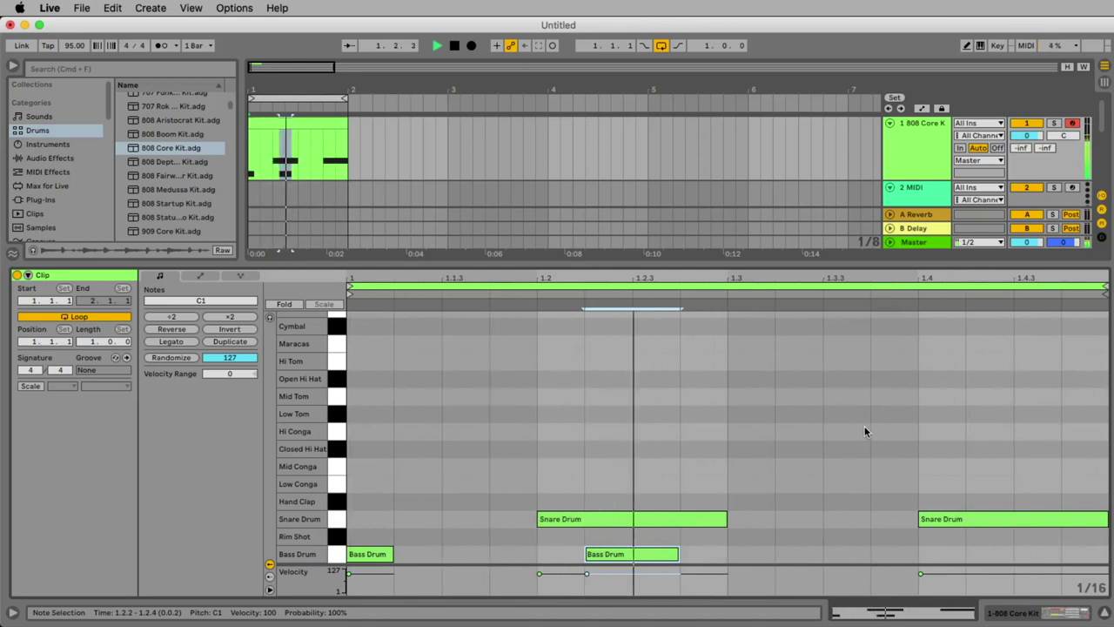
key("Right")
key("Right")
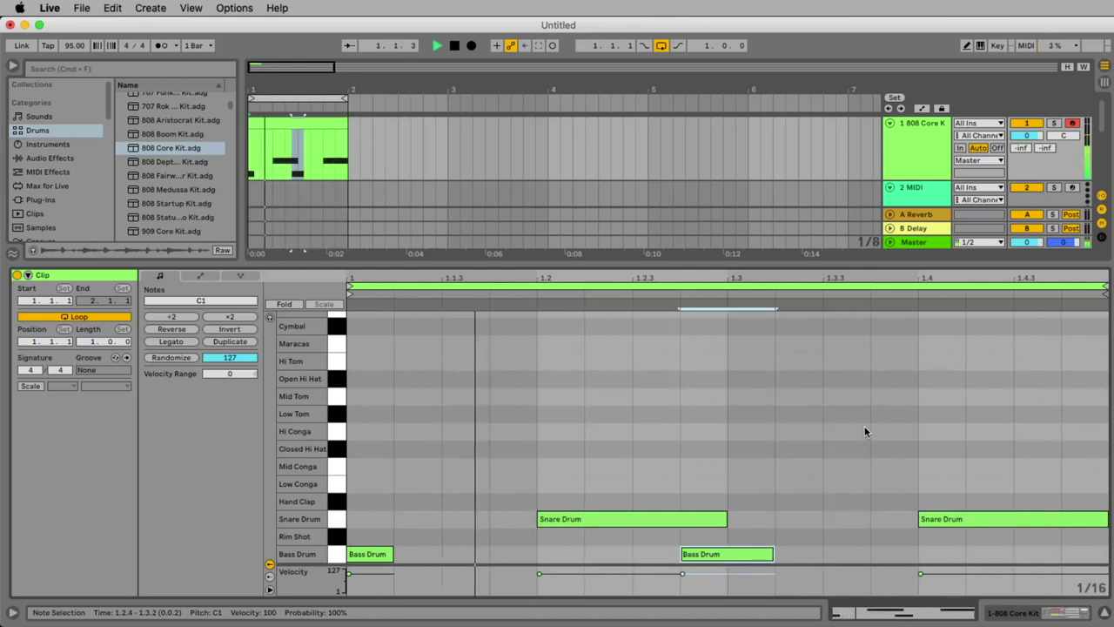
key("Right")
key("Right")
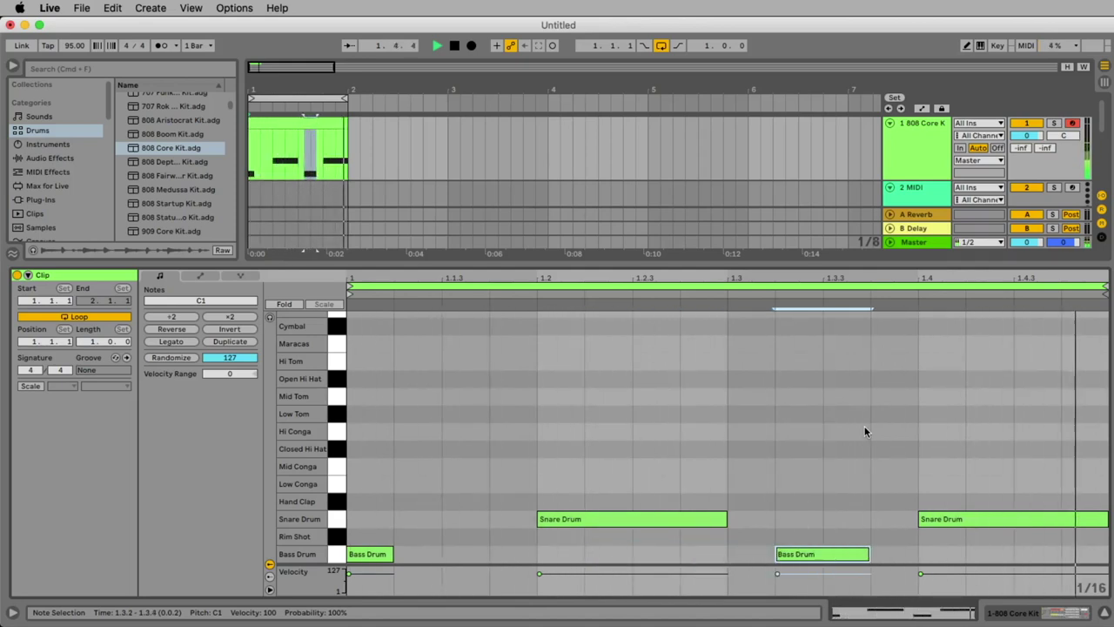
key("Right")
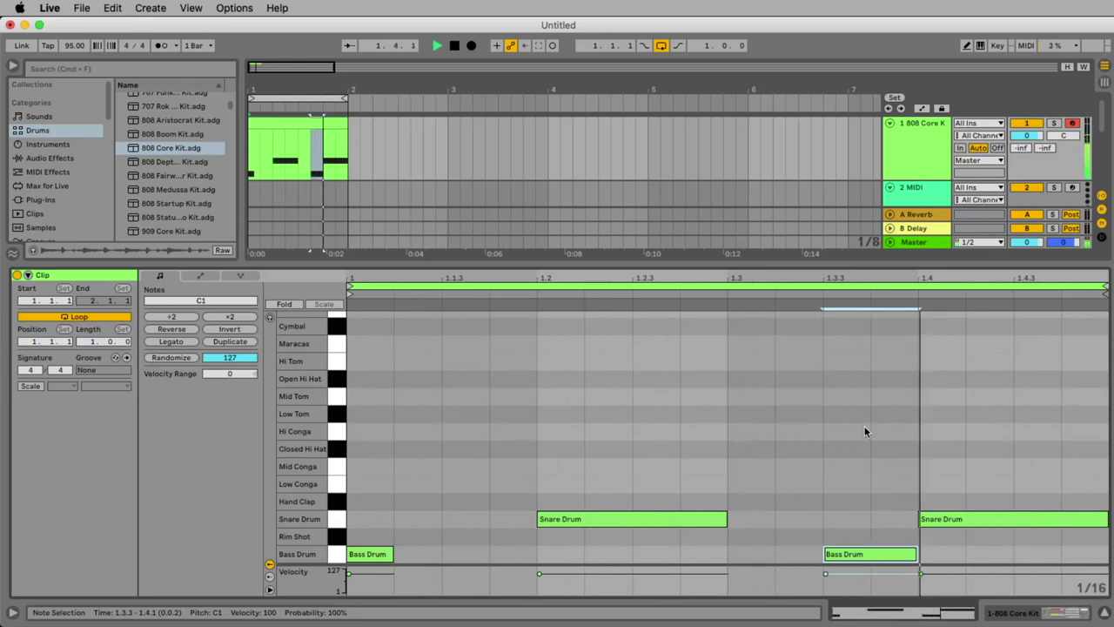
key("Left")
key("Left")
key("Left")
key("Left")
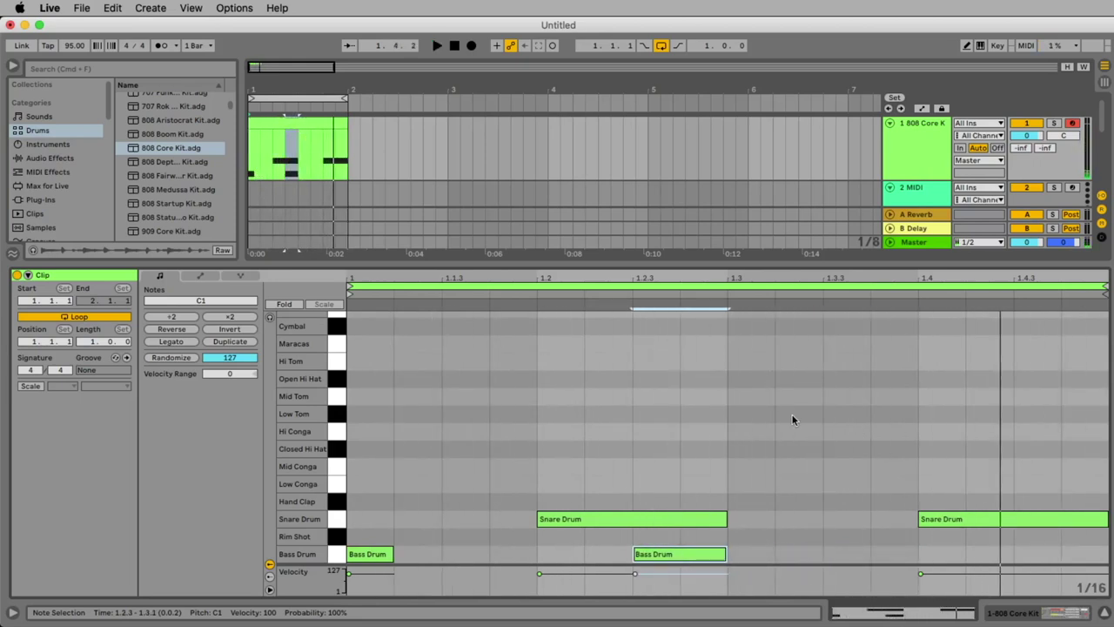
Add another kick at 1.3, play the beat, and shift the new kick to 1.3.4
double_click(758, 554)
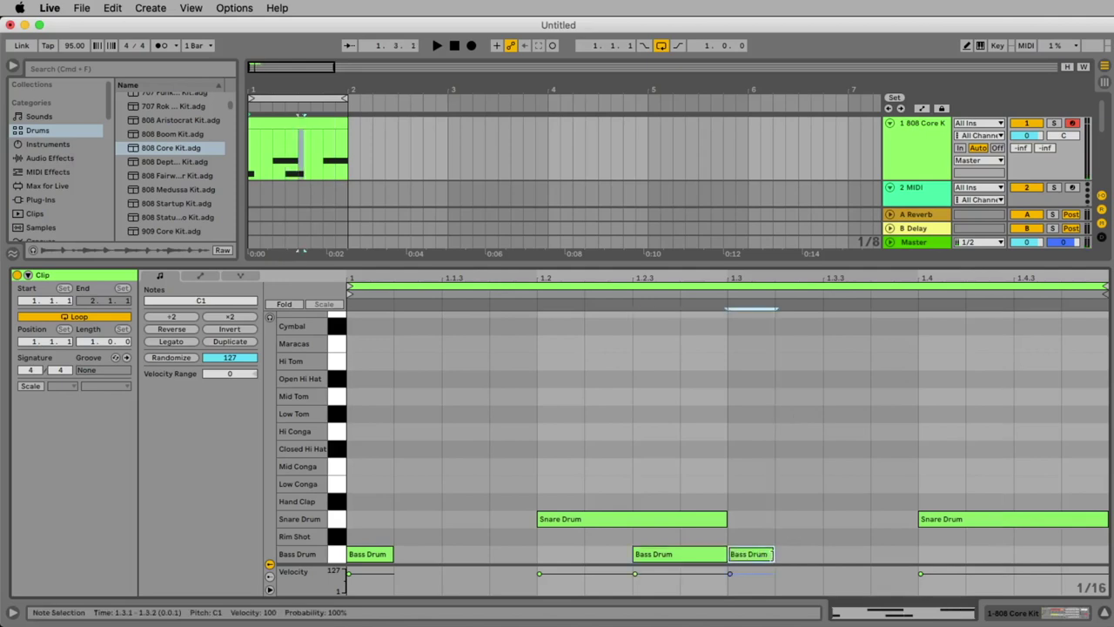
key("Right")
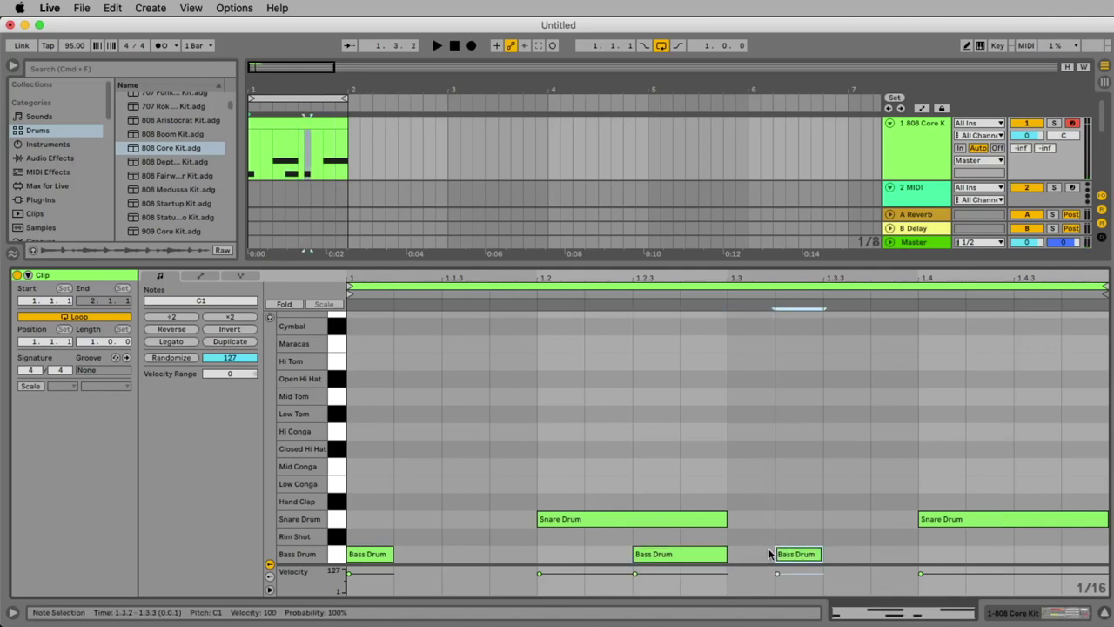
key("space")
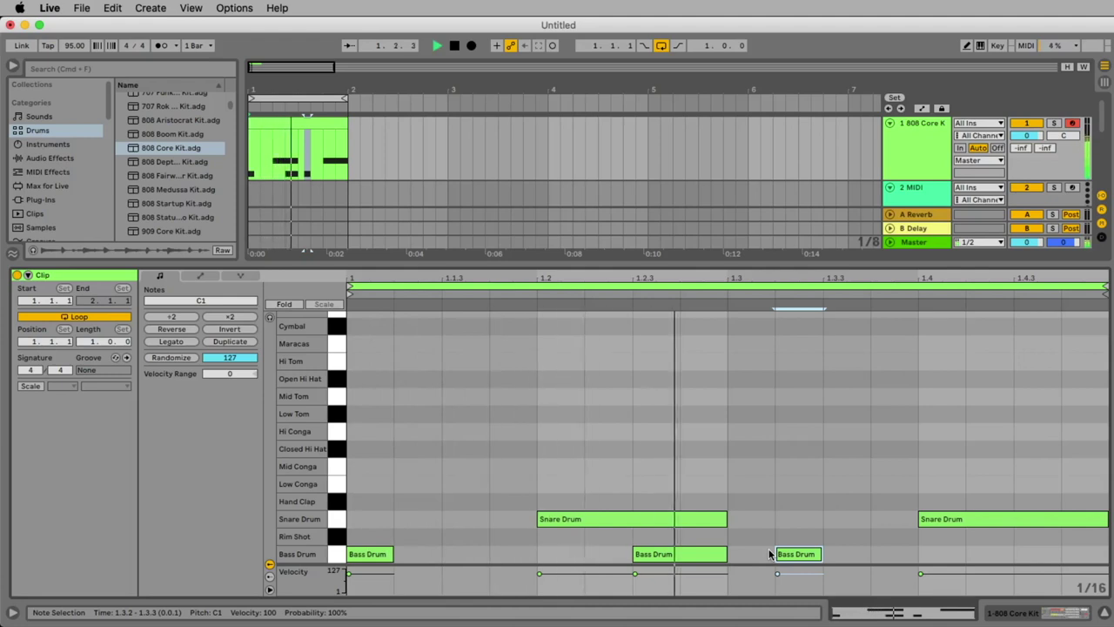
key("Right")
key("Right")
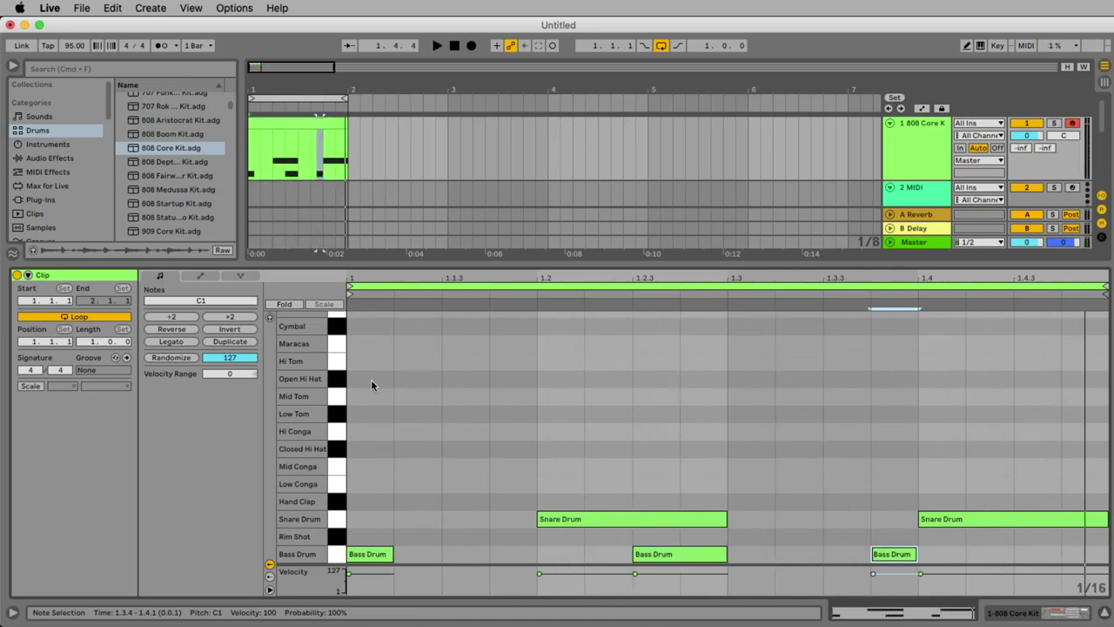
Hand-draw eight Closed Hi Hat notes across beats 1–2, then delete them all
double_click(366, 449)
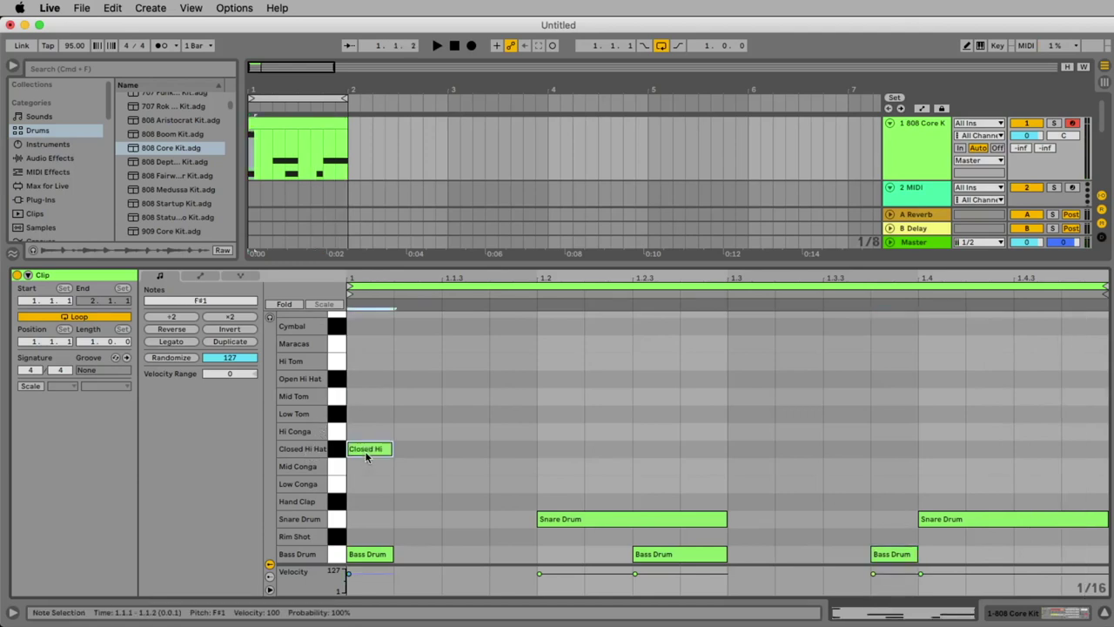
double_click(416, 450)
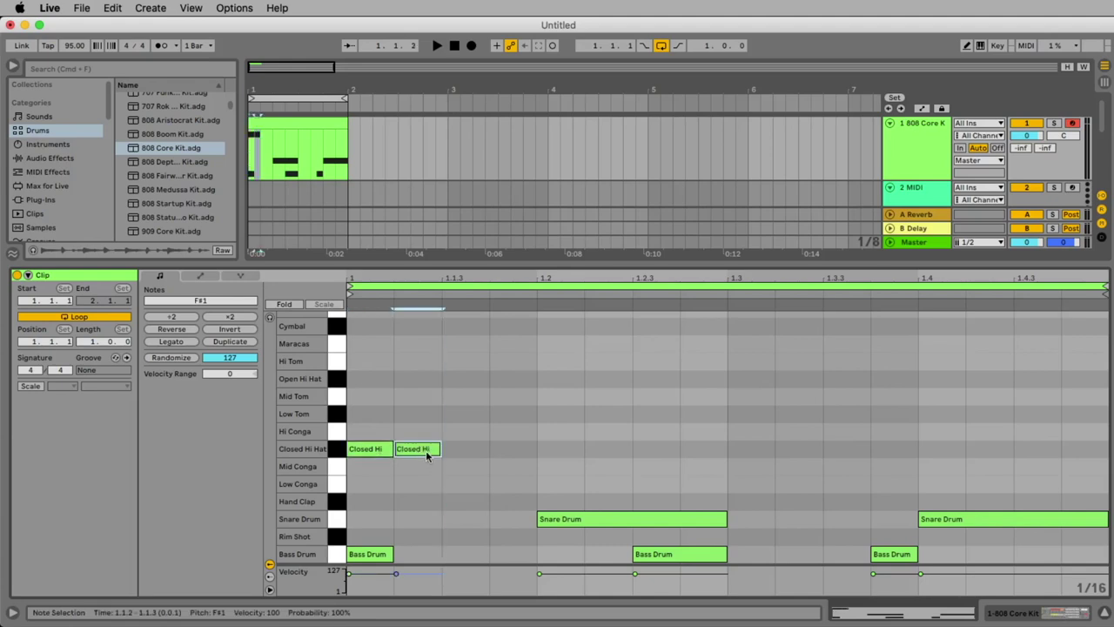
double_click(457, 450)
double_click(554, 451)
left_click(529, 453)
double_click(529, 452)
left_click(611, 449)
double_click(611, 449)
double_click(649, 461)
left_click(724, 449)
double_click(723, 450)
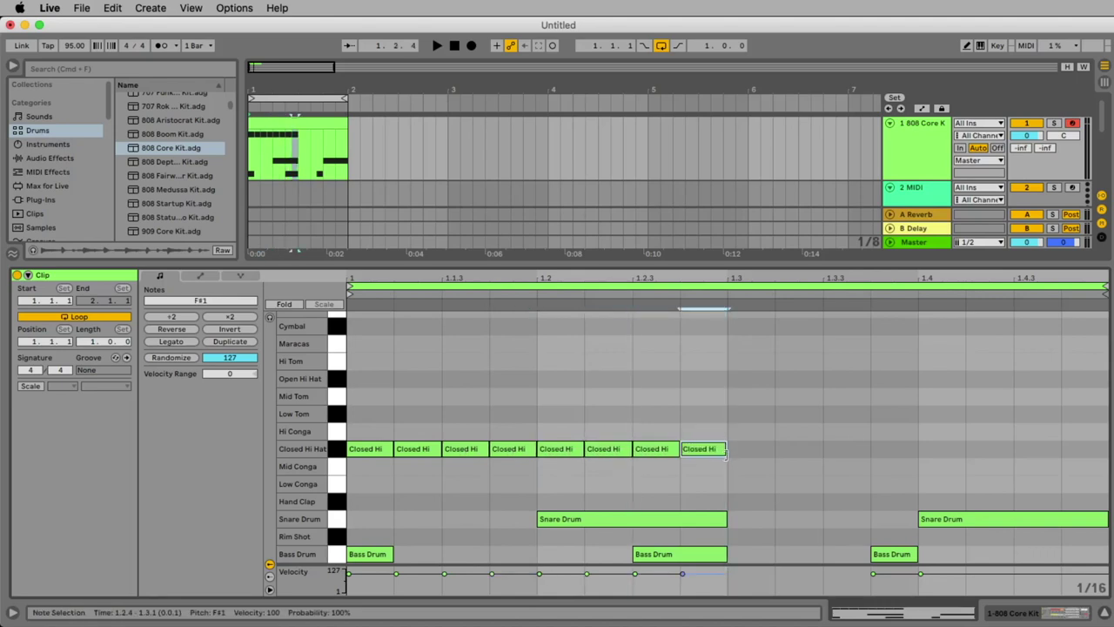
left_click_drag(809, 408, 356, 471)
key("Delete")
Add one Closed Hi Hat at 1.1.1, duplicate it across all sixteen steps with Cmd+D, and play
double_click(365, 449)
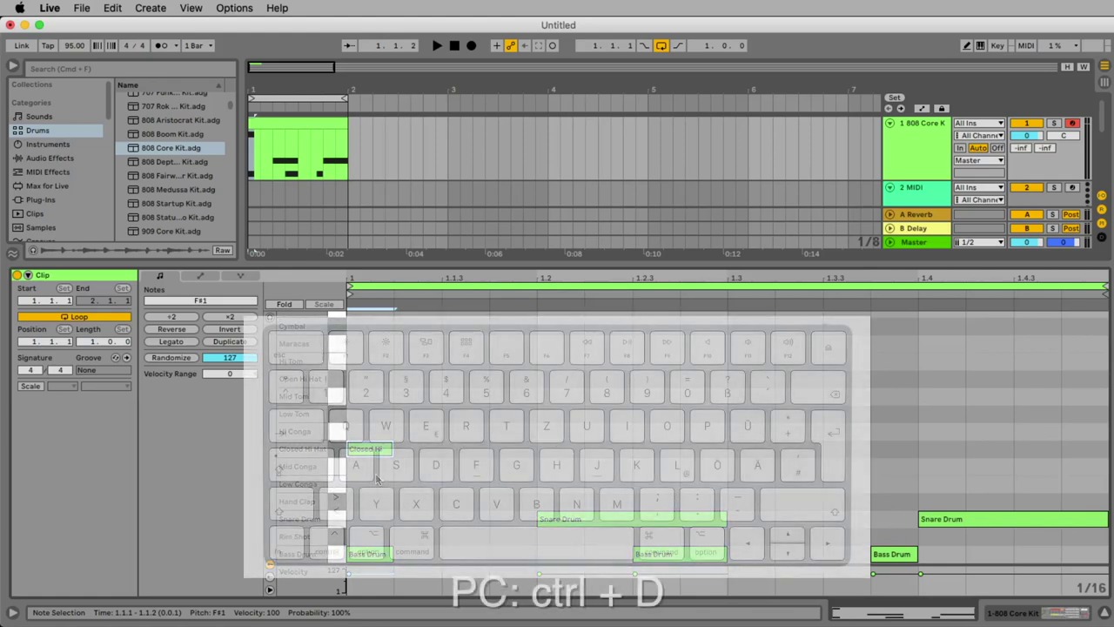
key("super+d")
key("super+d")
key("super+d")
key("super+d")
key("super+d")
key("super+d")
key("super+d")
key("super+d")
key("super+d")
key("super+d")
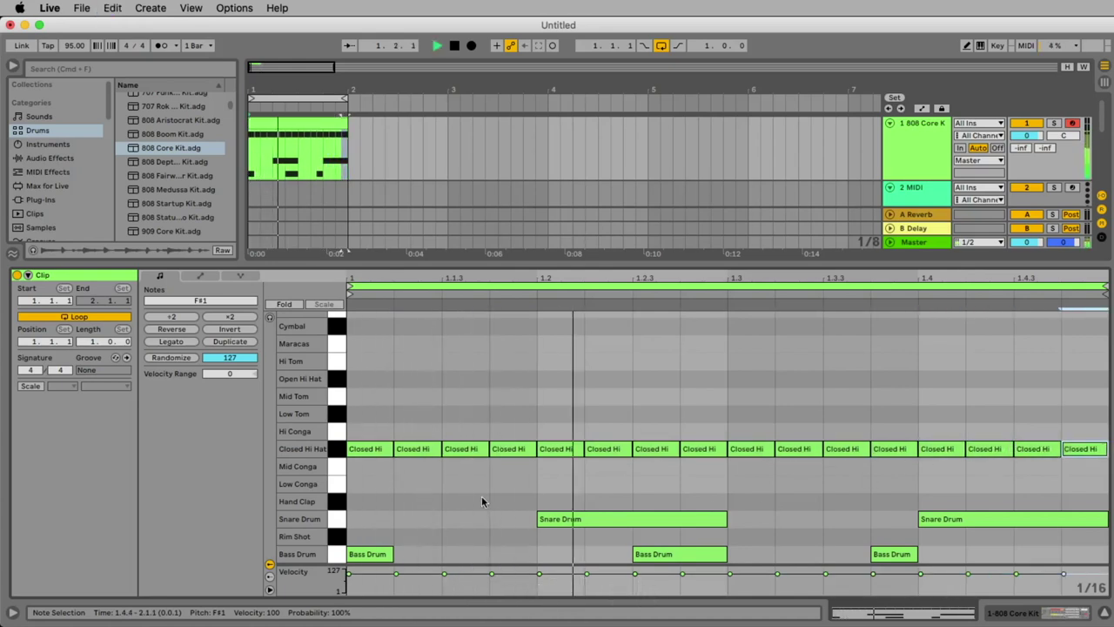
left_click_drag(423, 428, 1087, 465)
key("Delete")
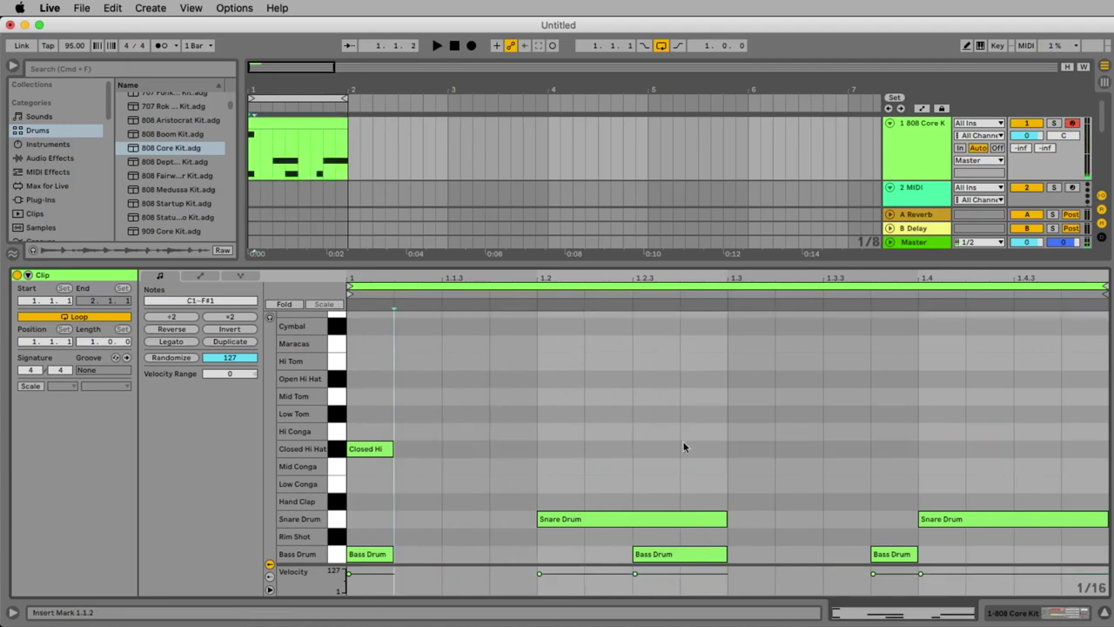
left_click(378, 453)
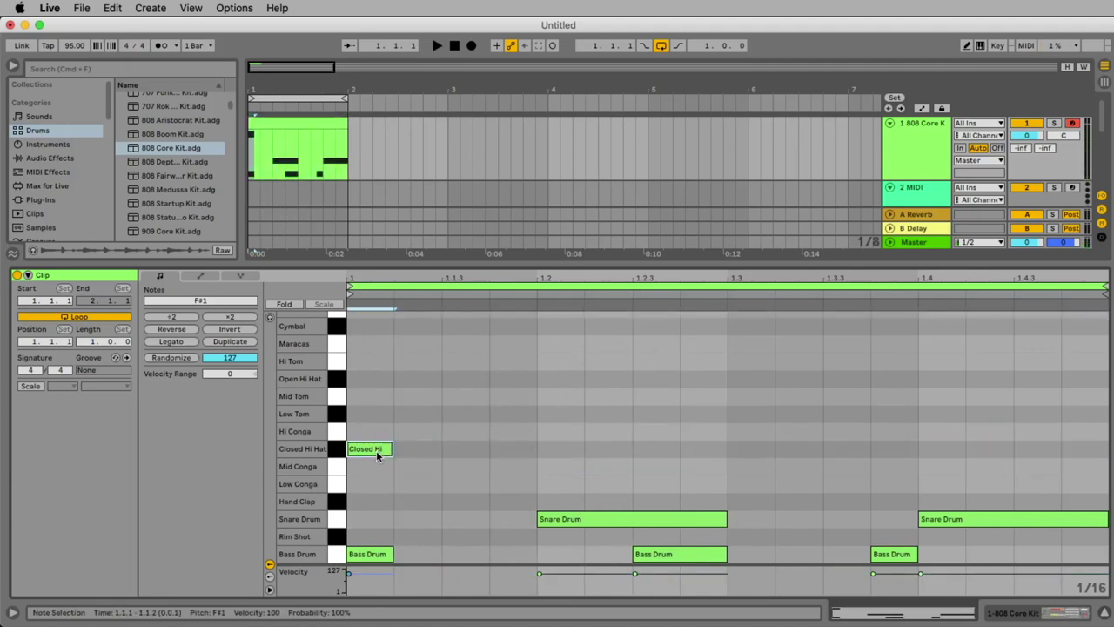
key("super+d")
key("super+d")
key("super+d")
key("super+d")
key("super+d")
key("super+d")
key("super+d")
key("super+d")
key("super+d")
key("super+d")
key("super+d")
key("super+d")
key("super+d")
key("super+d")
key("super+d")
key("space")
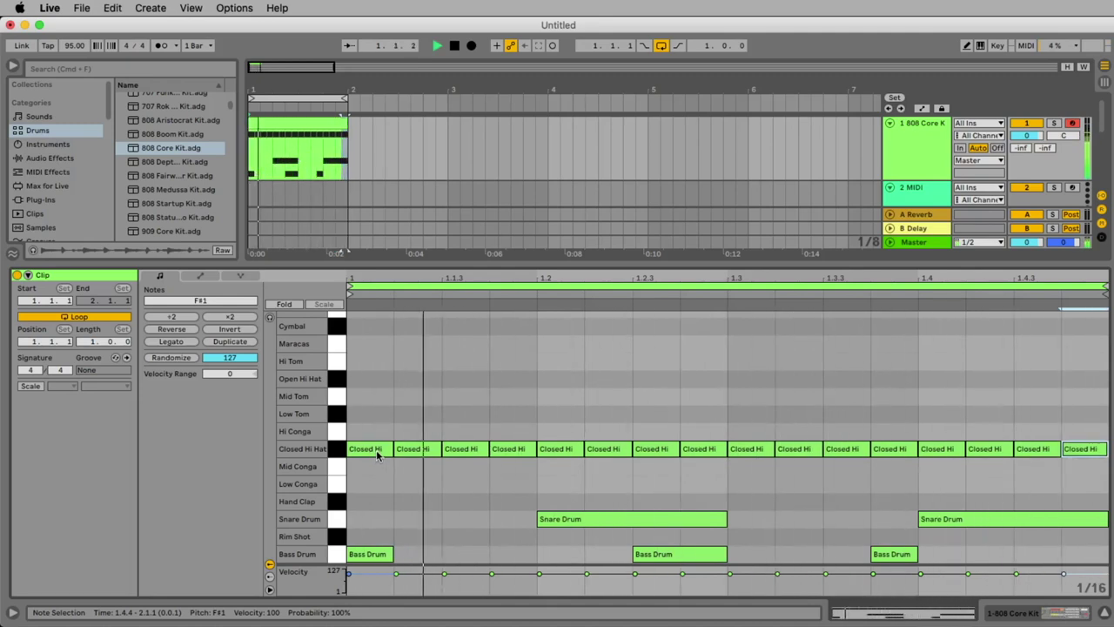
Duplicate the 1.3.4 kick with Cmd+D and move the copy to 1.4.3 during playback
left_click(905, 559)
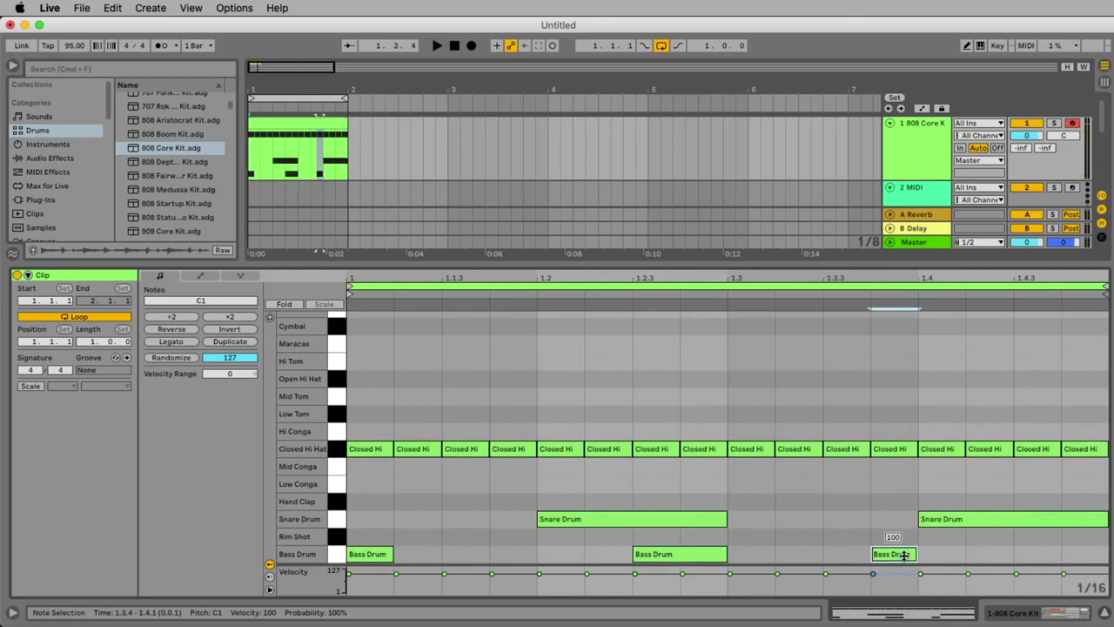
key("super+d")
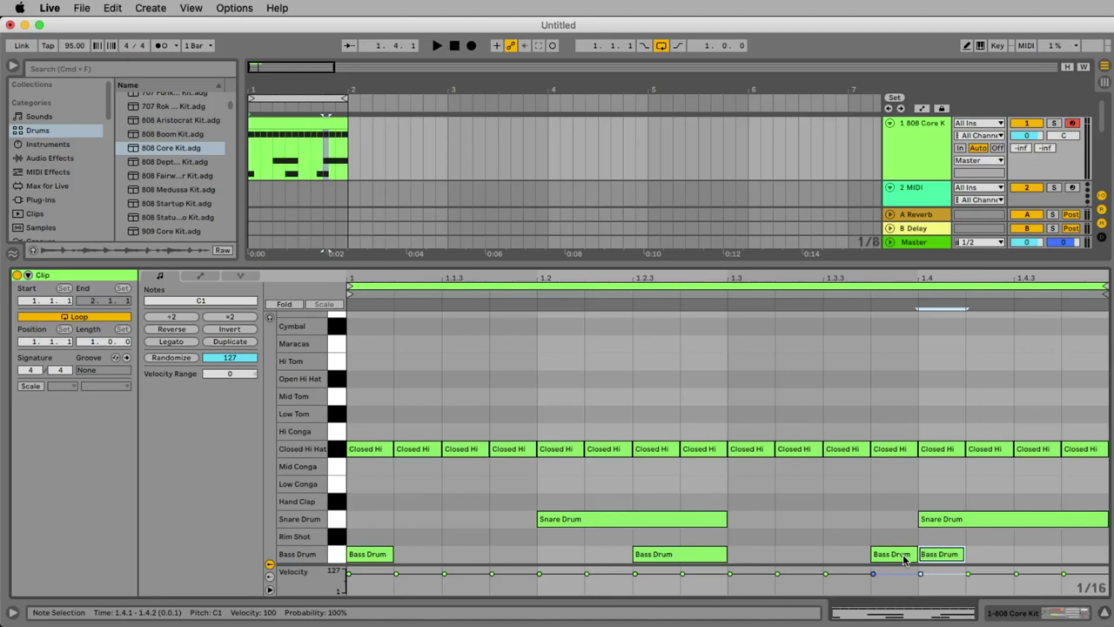
key("space")
key("Right")
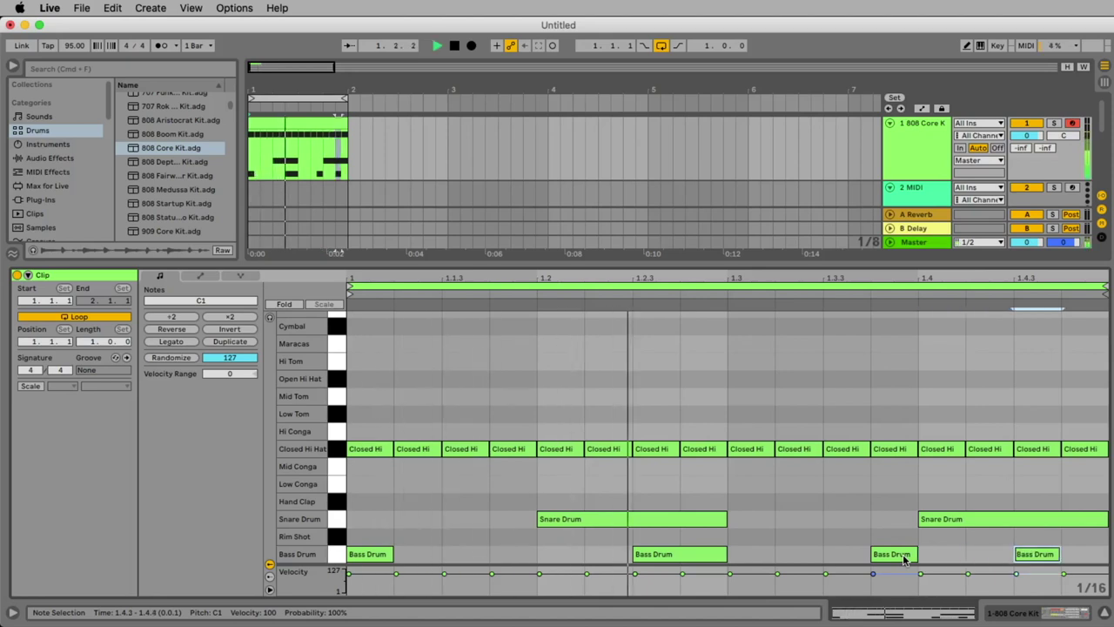
key("Right")
key("Right")
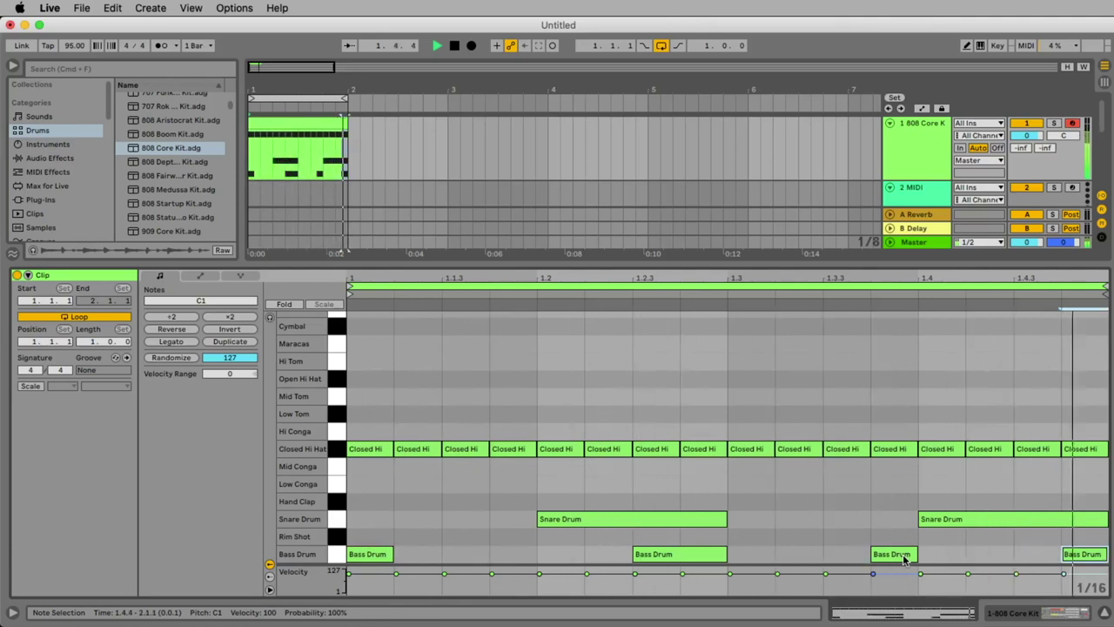
key("Left")
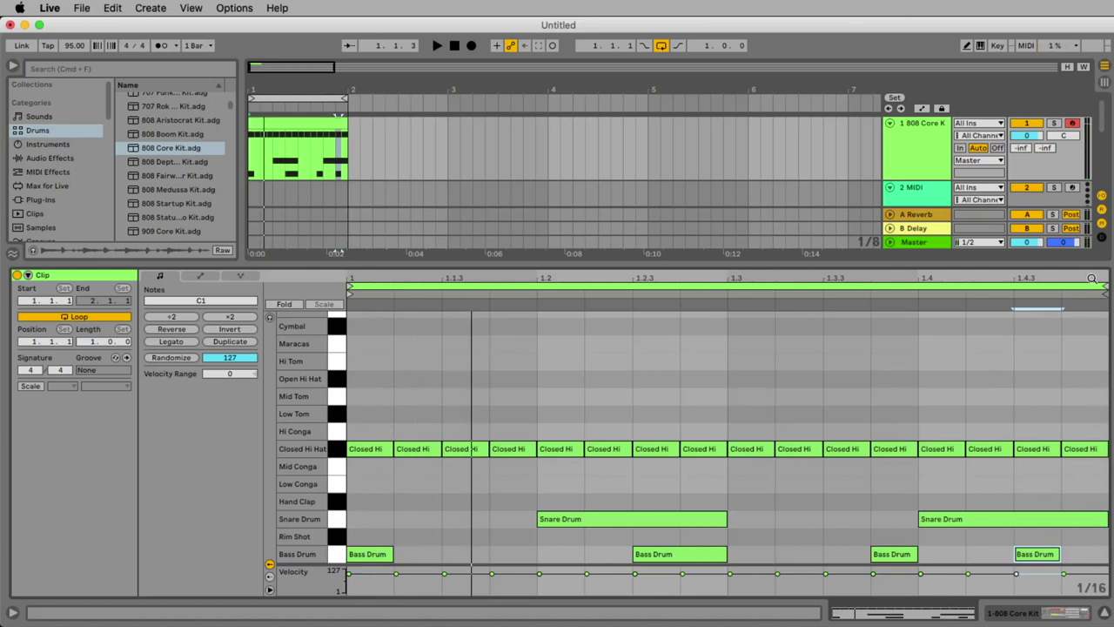
Zoom into the clip end, switch to a 1/64 grid, and delete the bar's last closed hi-hat
left_click(1085, 446)
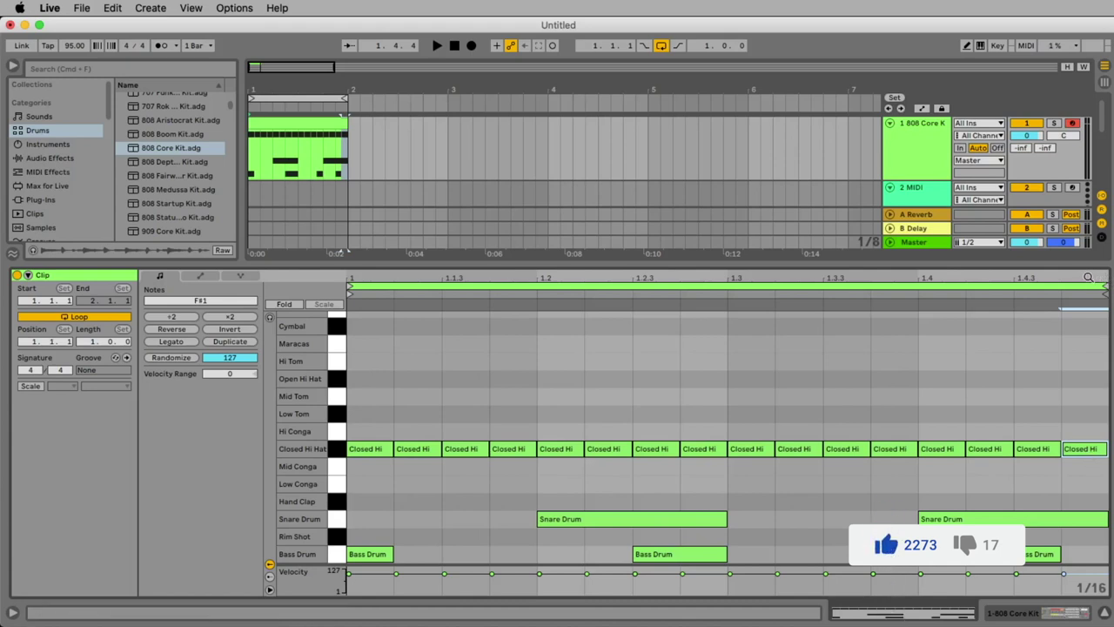
left_click_drag(1088, 283, 1089, 343)
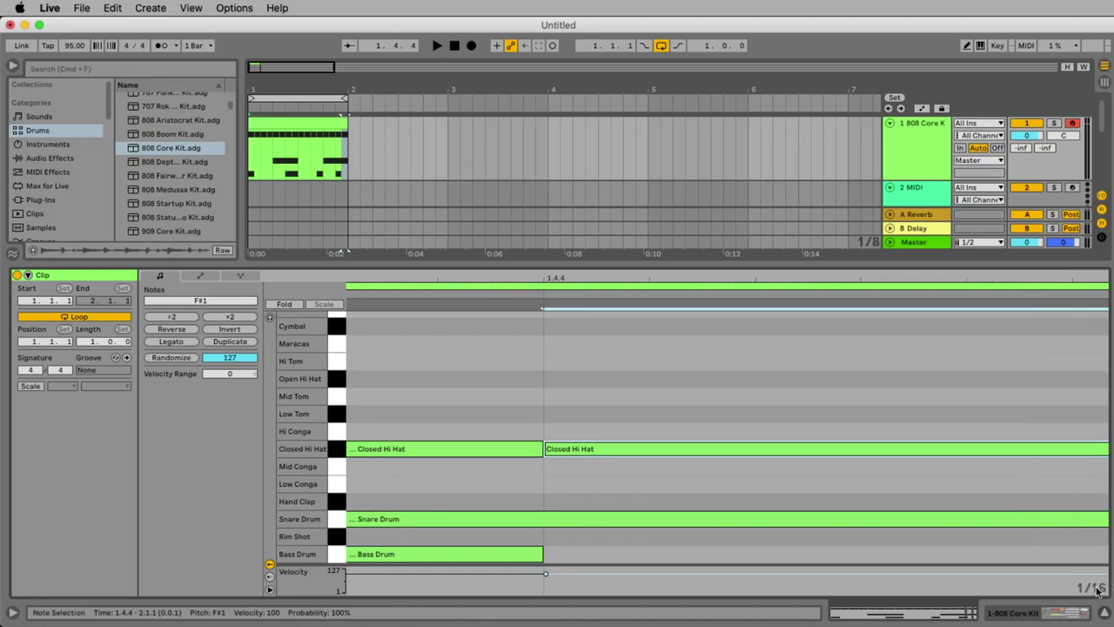
key("super+1")
key("super+1")
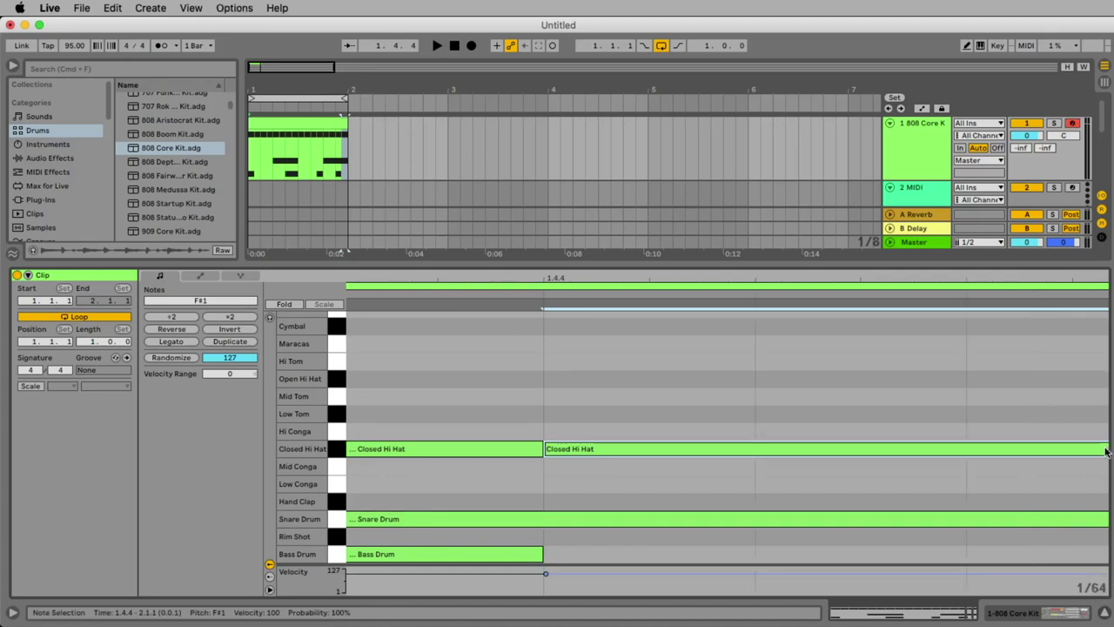
left_click_drag(977, 414, 983, 477)
key("Delete")
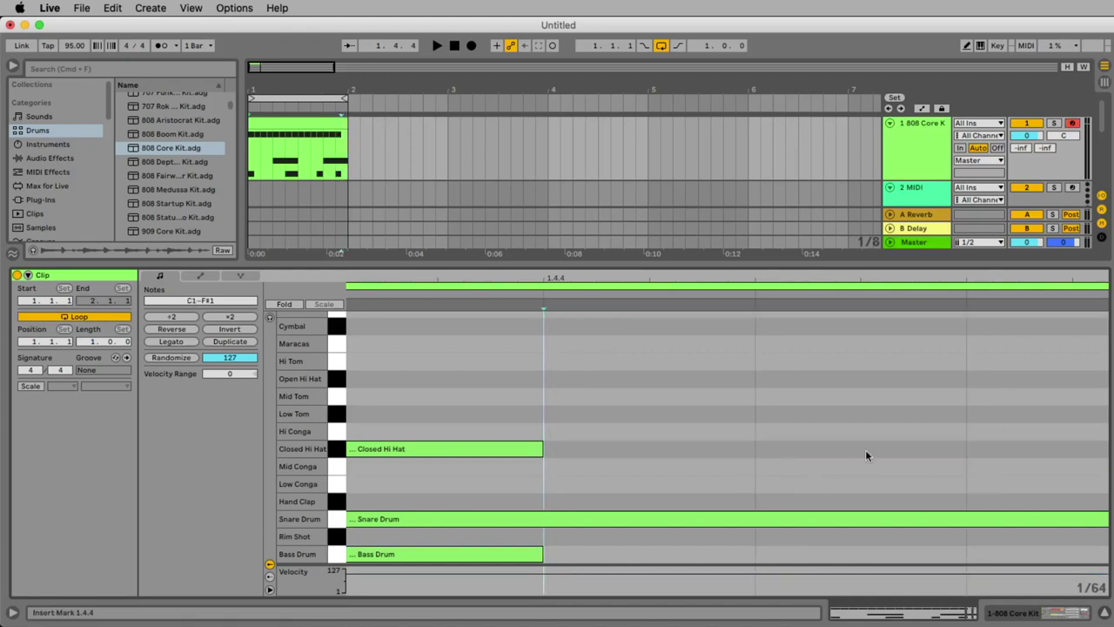
Draw a 1/64 closed hi-hat at 1.4.4 and duplicate it into a four-note roll
mouse_move(873, 278)
left_mouse_down()
mouse_move(875, 265)
mouse_move(875, 293)
mouse_move(921, 298)
mouse_move(929, 339)
left_mouse_up()
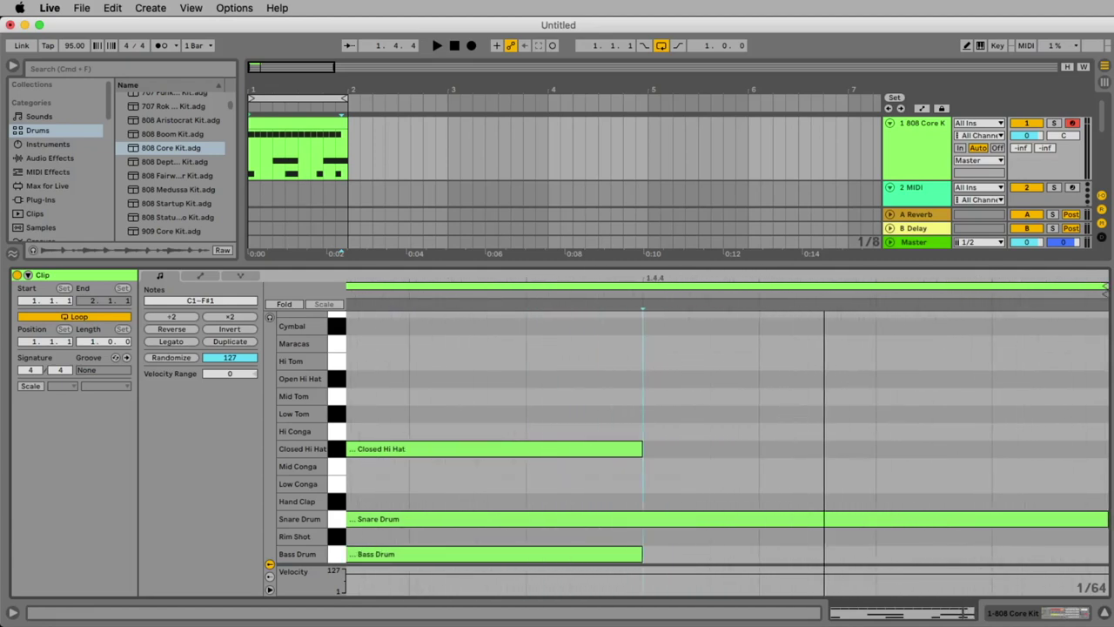
double_click(684, 450)
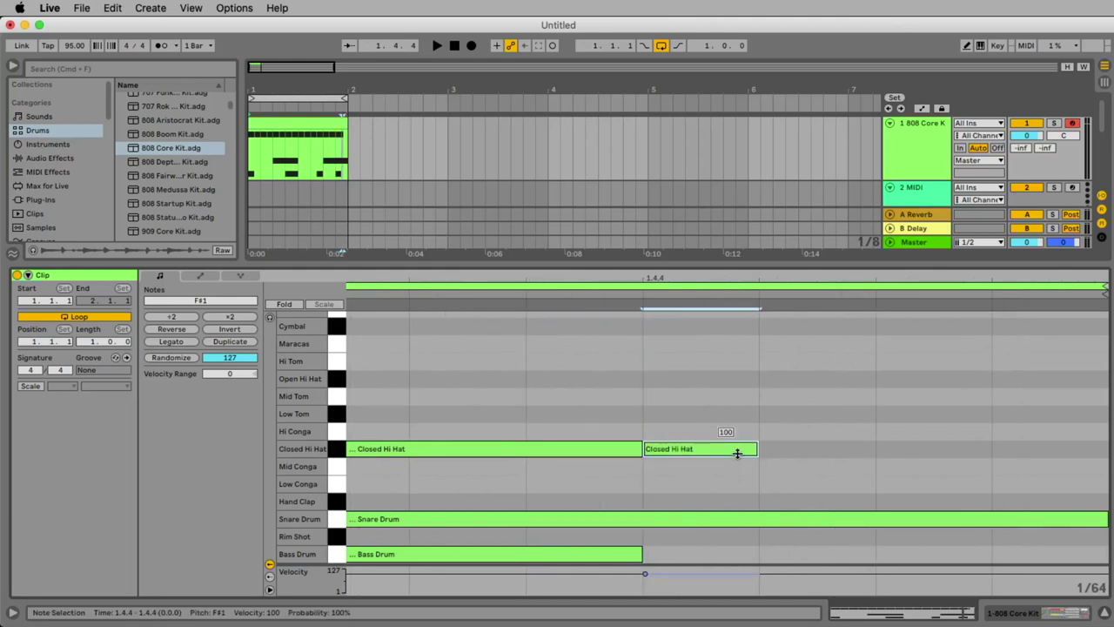
key("super+d")
key("super+d")
key("super+d")
key("space")
left_click_drag(746, 277, 765, 225)
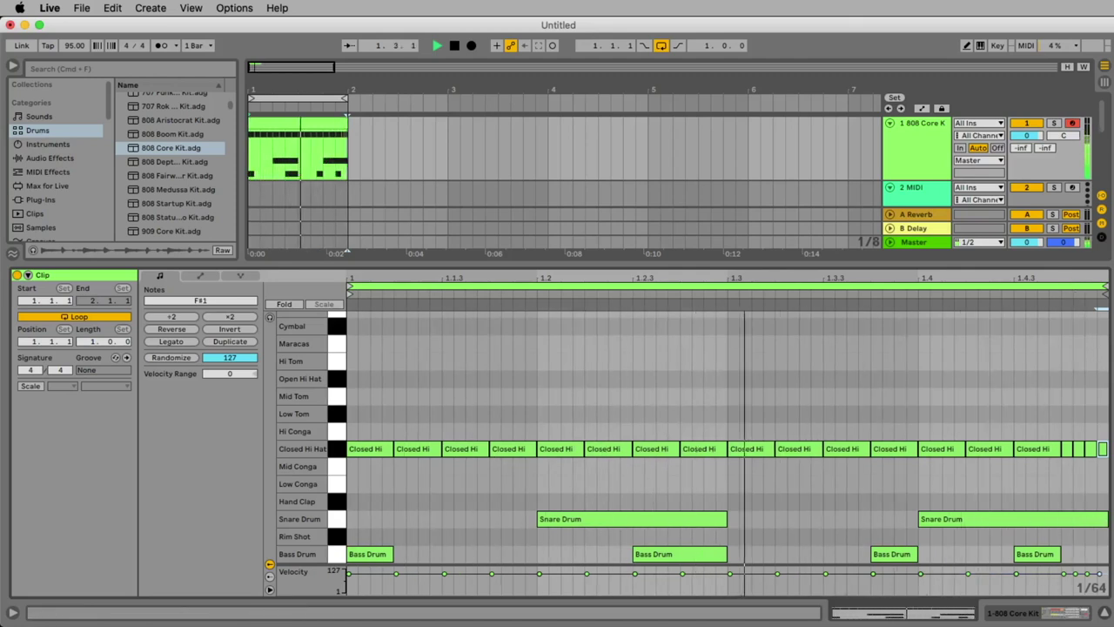
Extend the drum clip from bar 2 to bar 5, turn arrangement looping off, and play from the start
key("space")
left_click(287, 174)
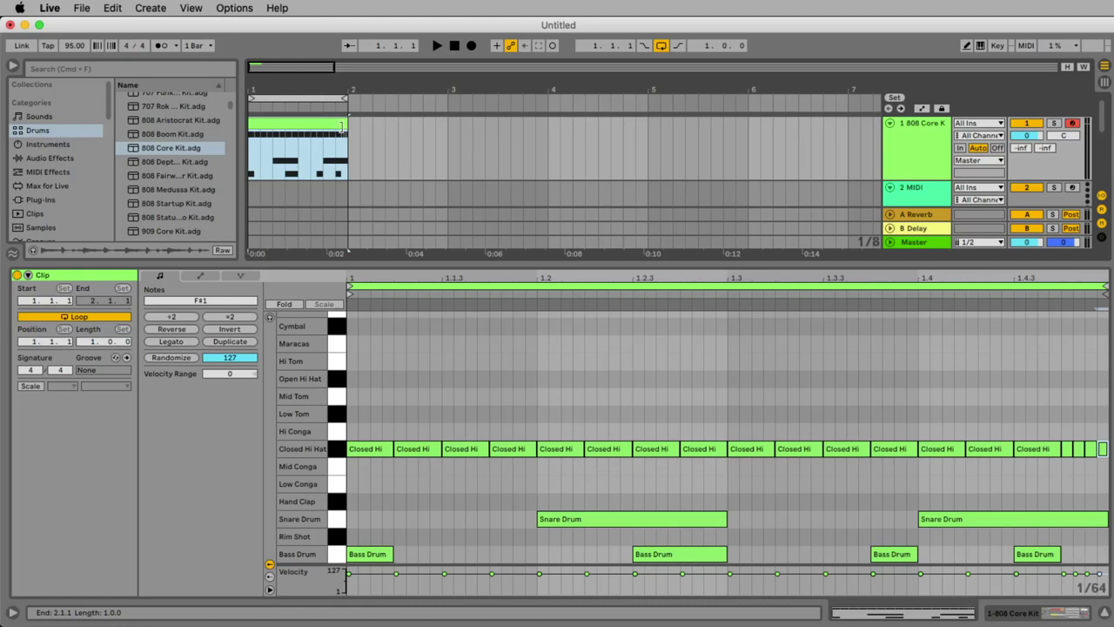
left_click_drag(342, 128, 643, 131)
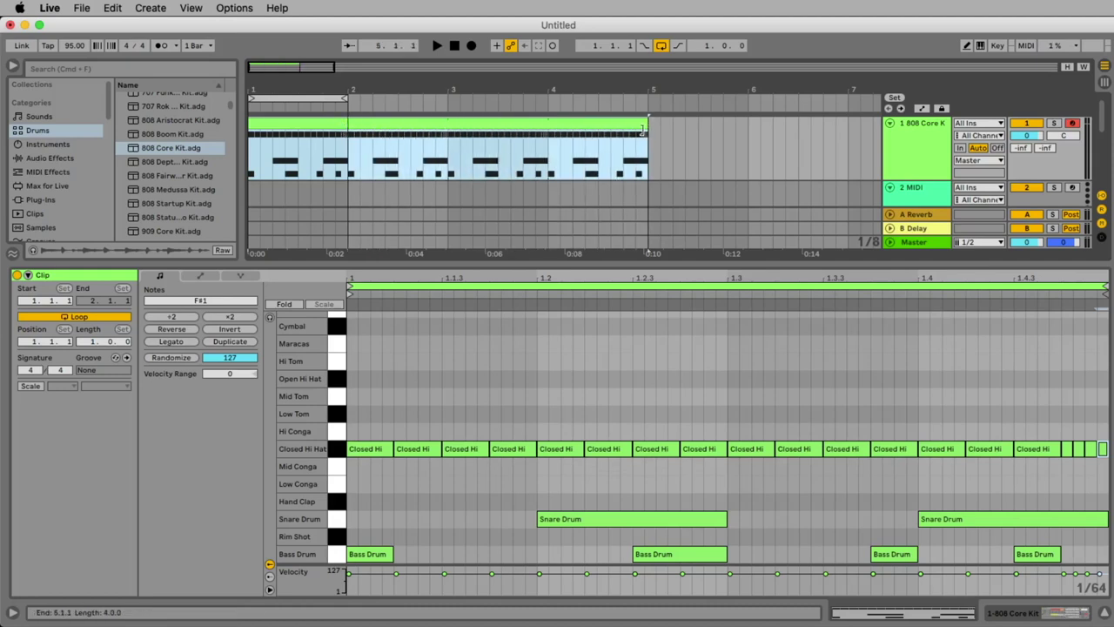
left_click(662, 48)
key("space")
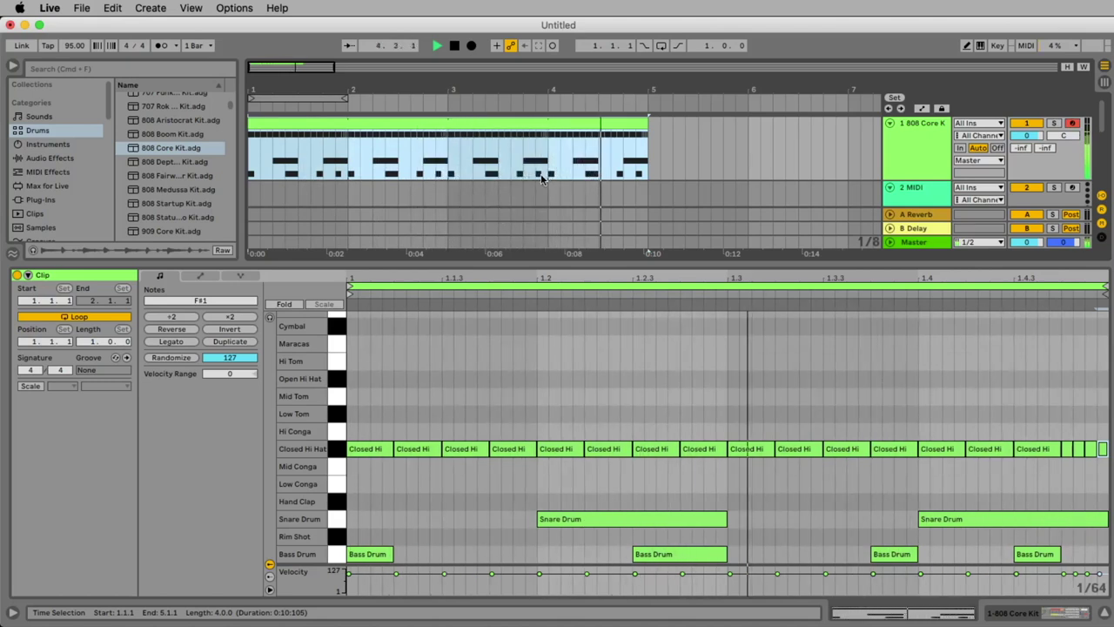
Set the grid to 1/16, add a Low Conga at 1.1.3 and a Mid Conga at 1.2.4
key("space")
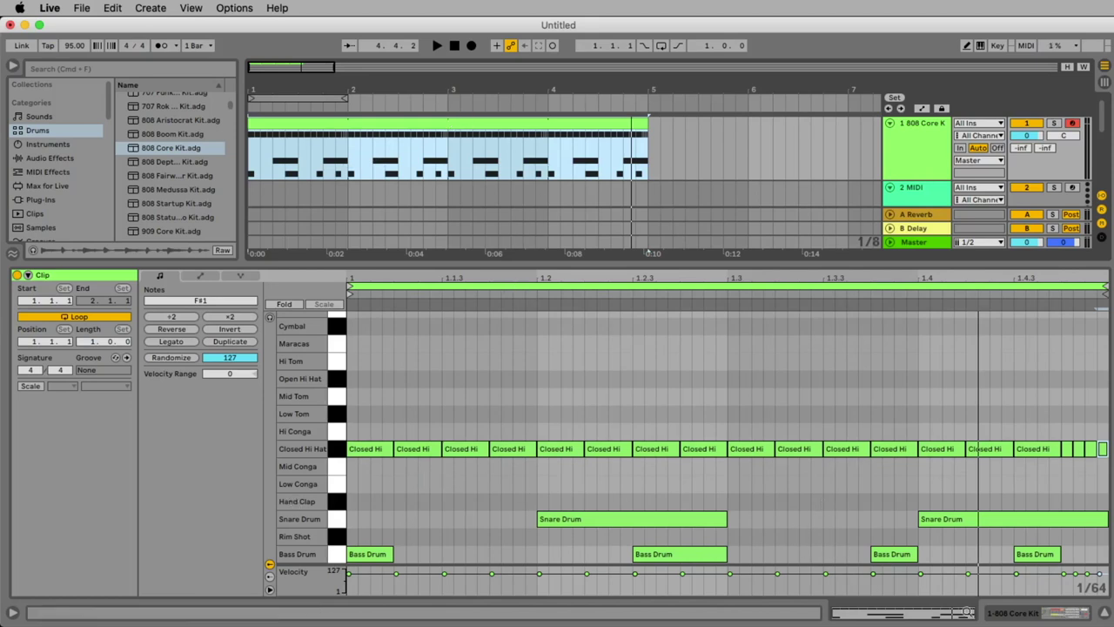
left_click(1095, 589)
right_click(1094, 589)
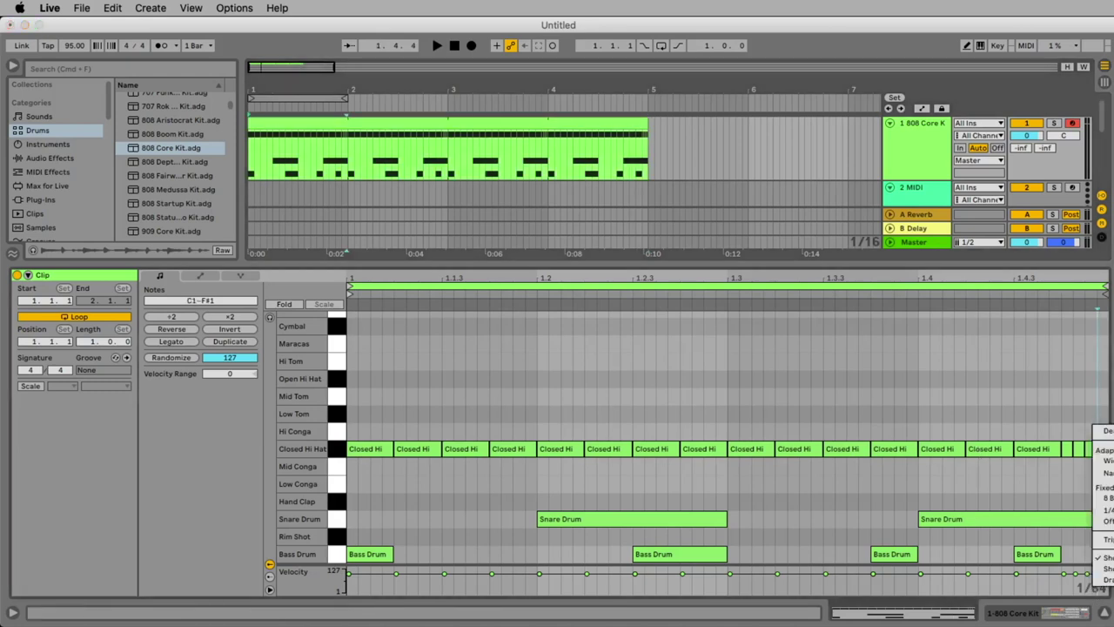
left_click(1103, 461)
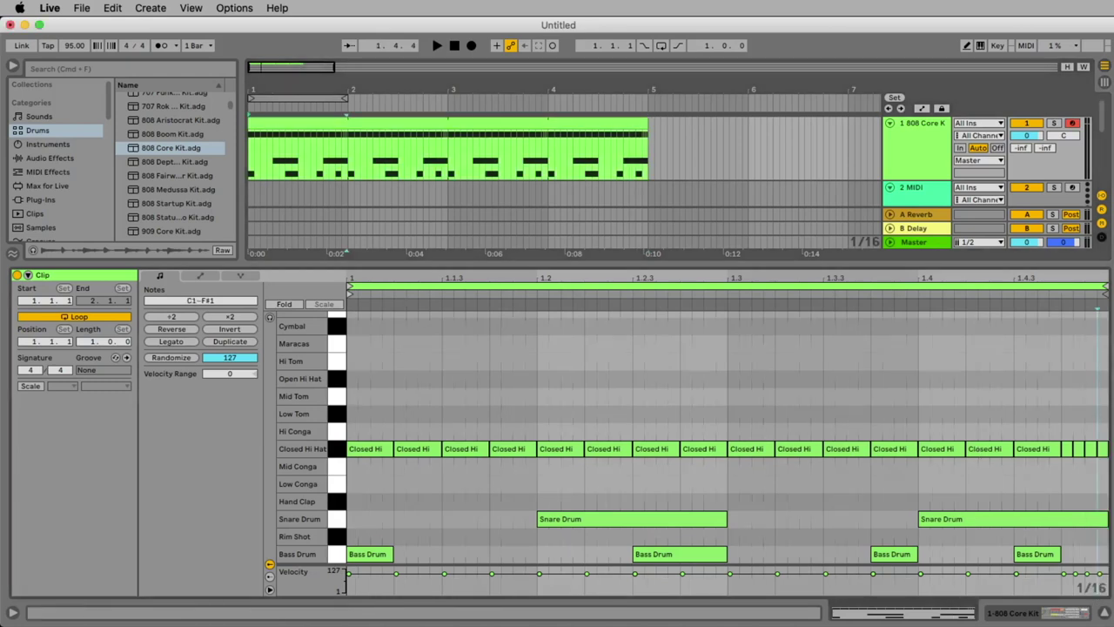
double_click(466, 486)
double_click(618, 471)
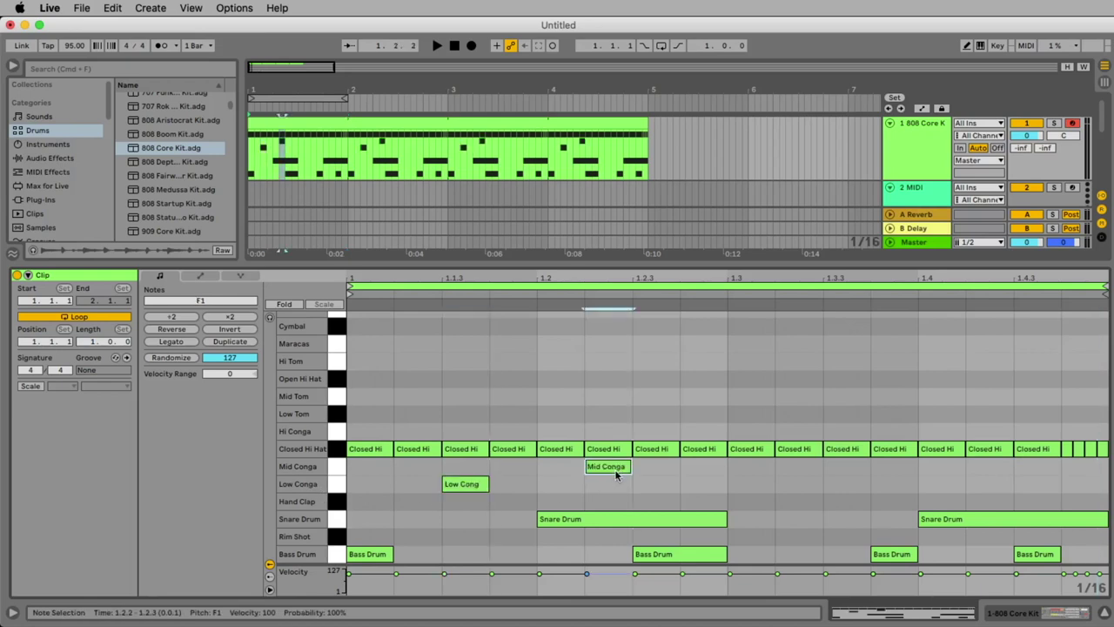
left_click_drag(615, 475, 707, 478)
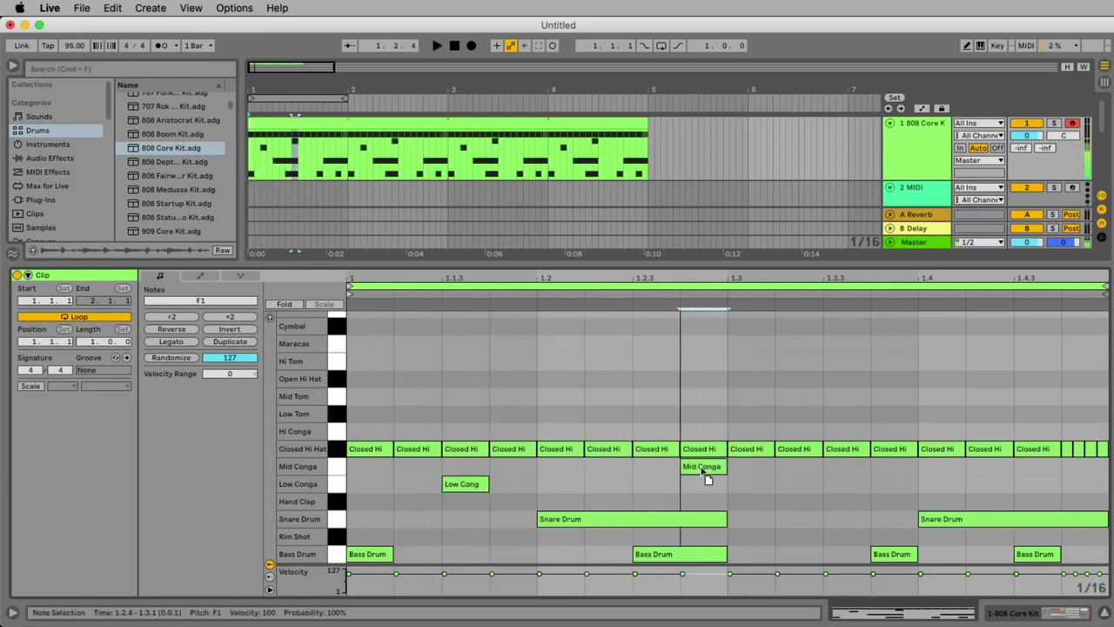
Add a second Low Conga hit at 1.3.3 and audition the congas
key("space")
left_click(873, 510)
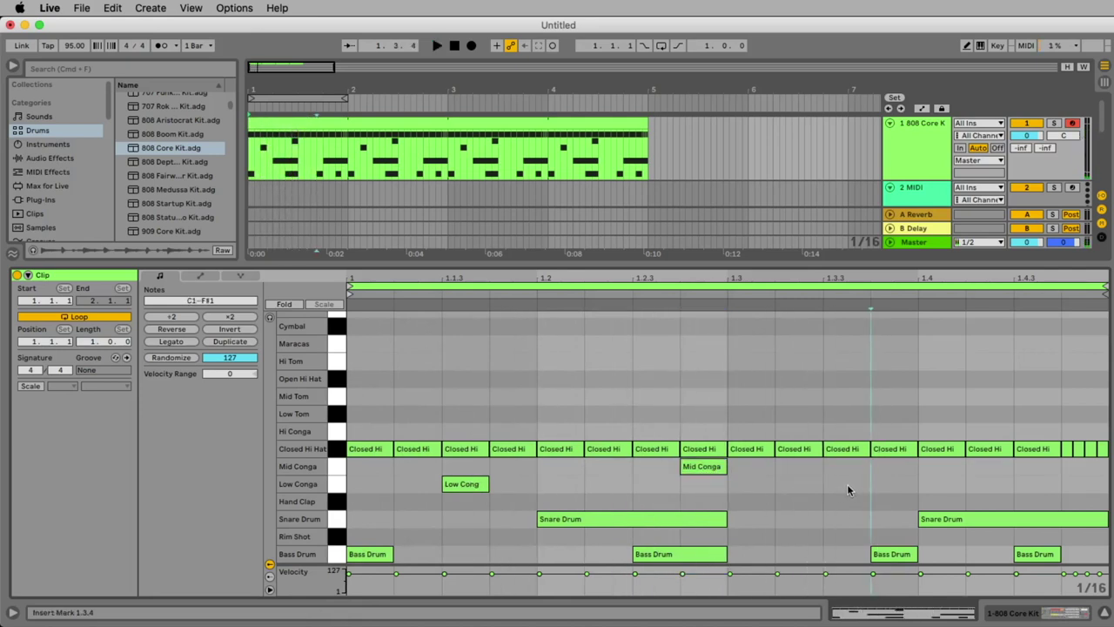
double_click(849, 488)
key("space")
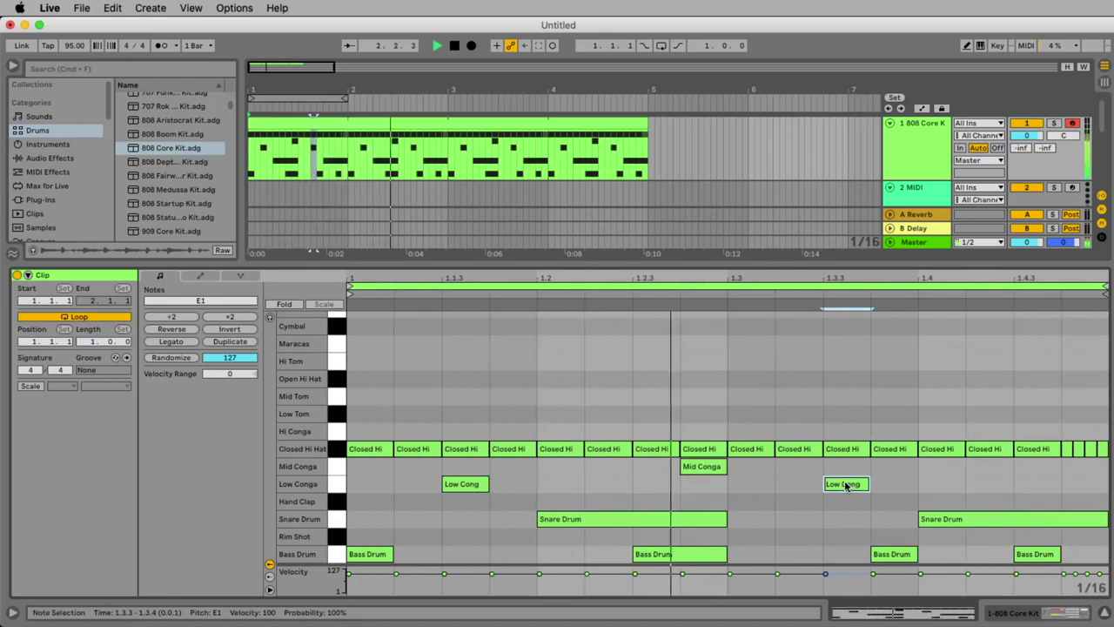
key("space")
left_click(394, 127)
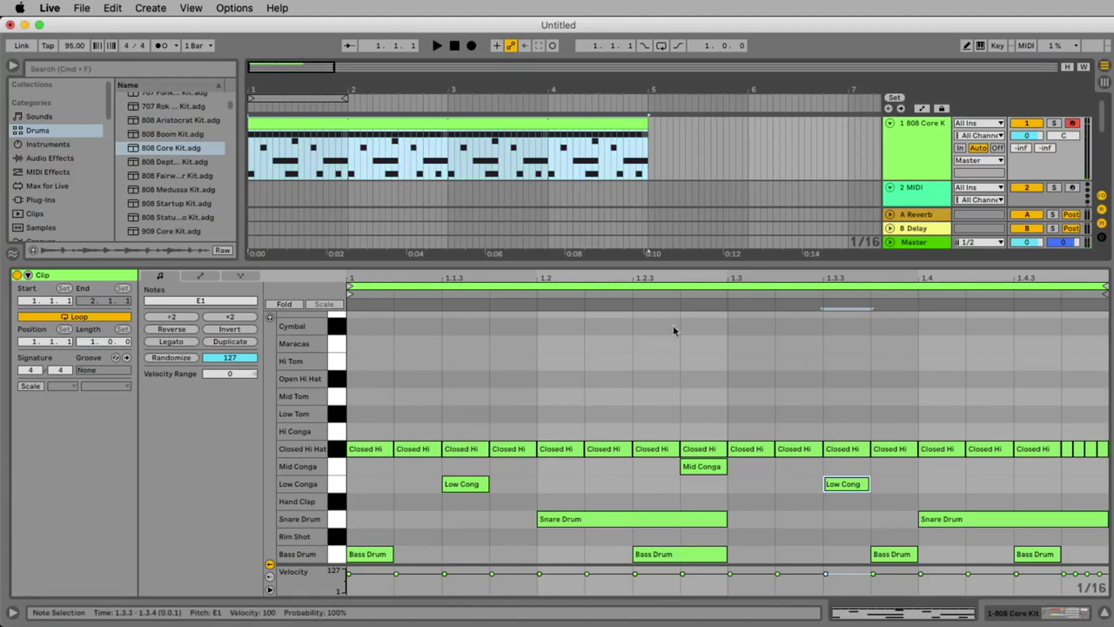
Duplicate the clip to two bars, remove the 1.4.3 bass drum and 2.4.4 hi-hat notes, and audition
left_click(231, 342)
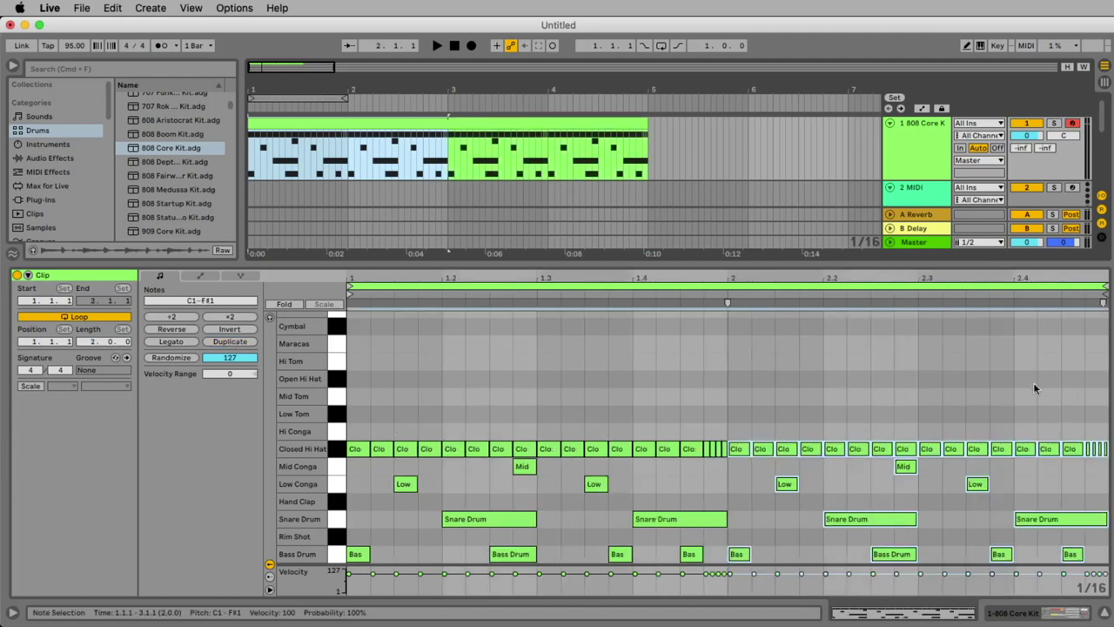
left_click_drag(727, 300, 1104, 534)
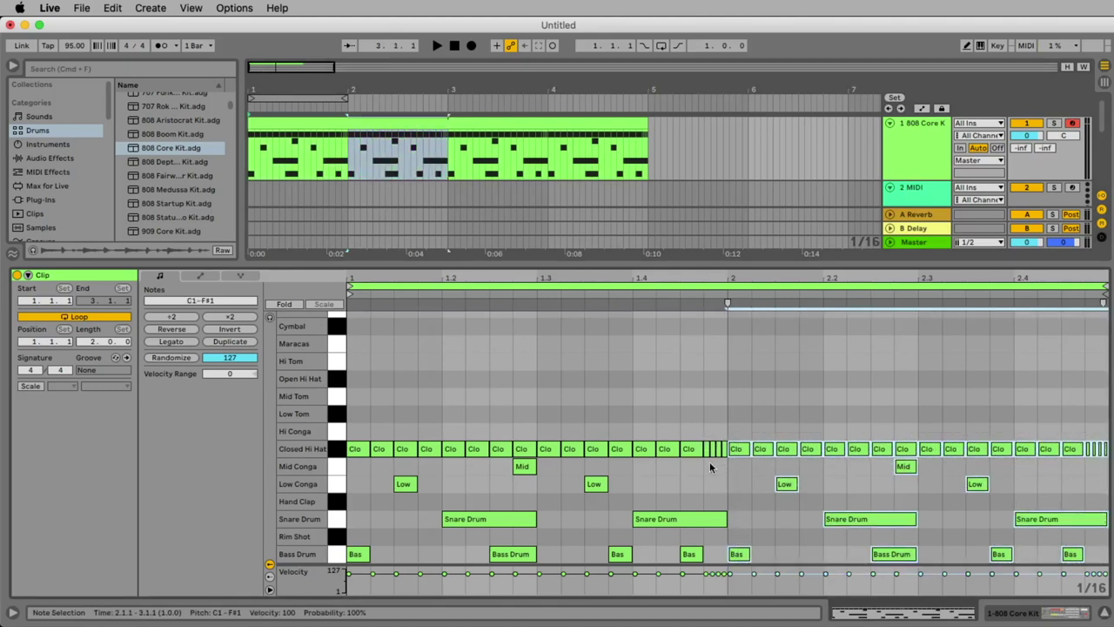
left_click(690, 554)
double_click(698, 554)
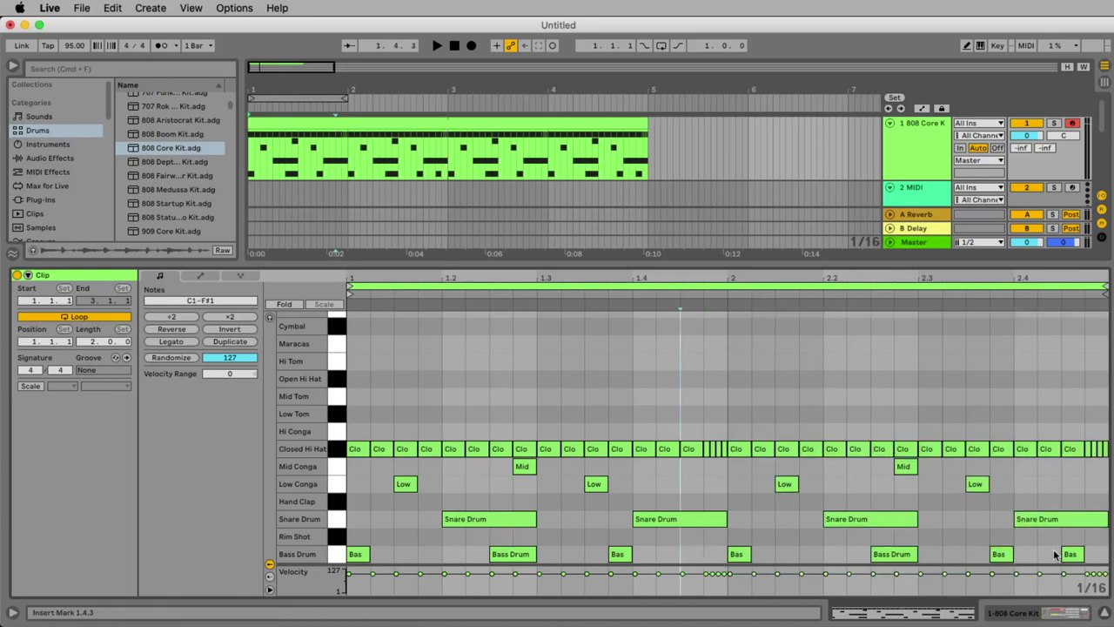
left_click(1067, 555)
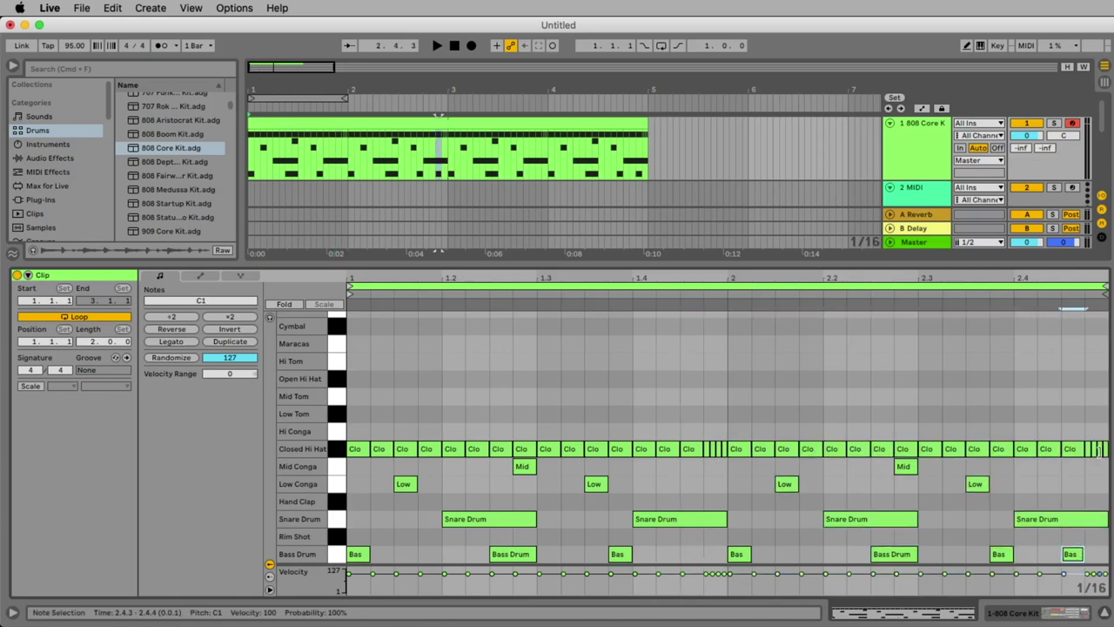
left_click_drag(1094, 438, 1110, 454)
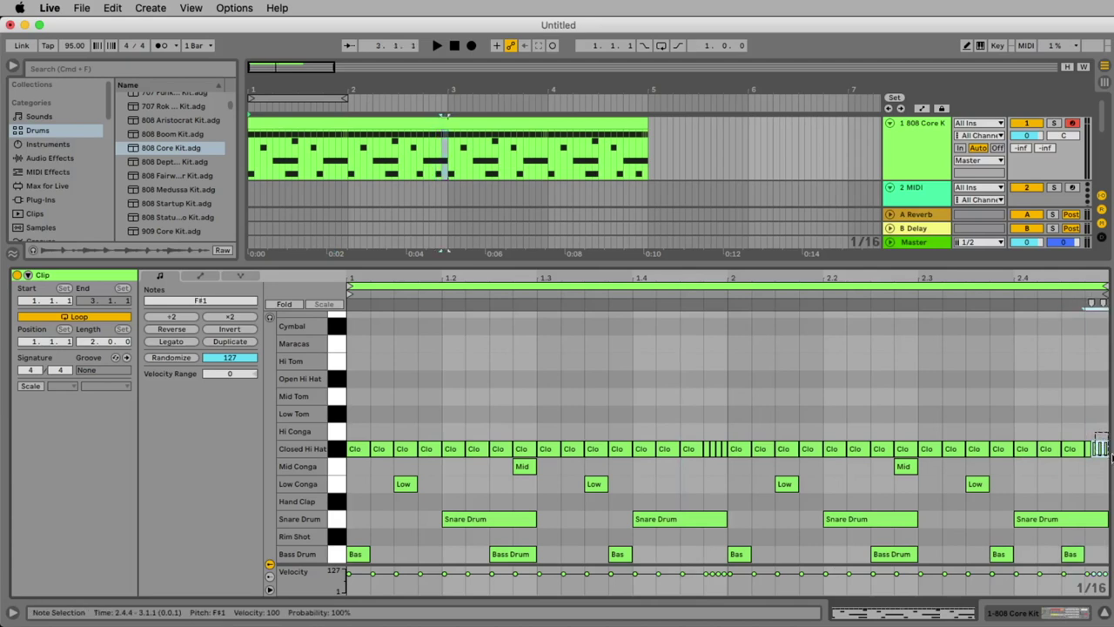
key("Delete")
key("space")
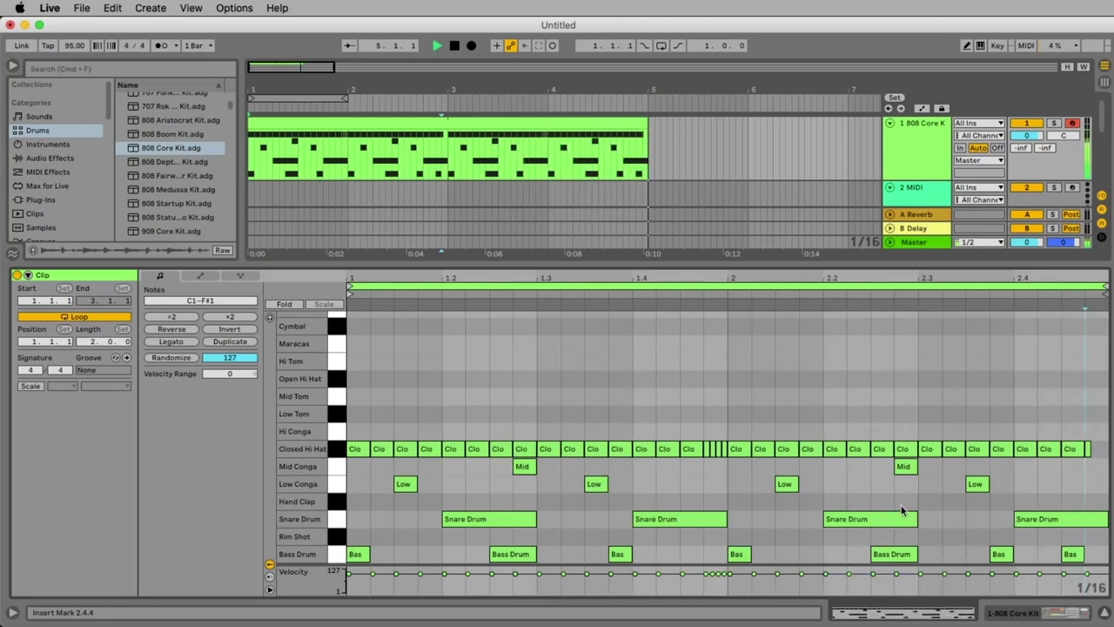
key("space")
left_click_drag(711, 432, 724, 454)
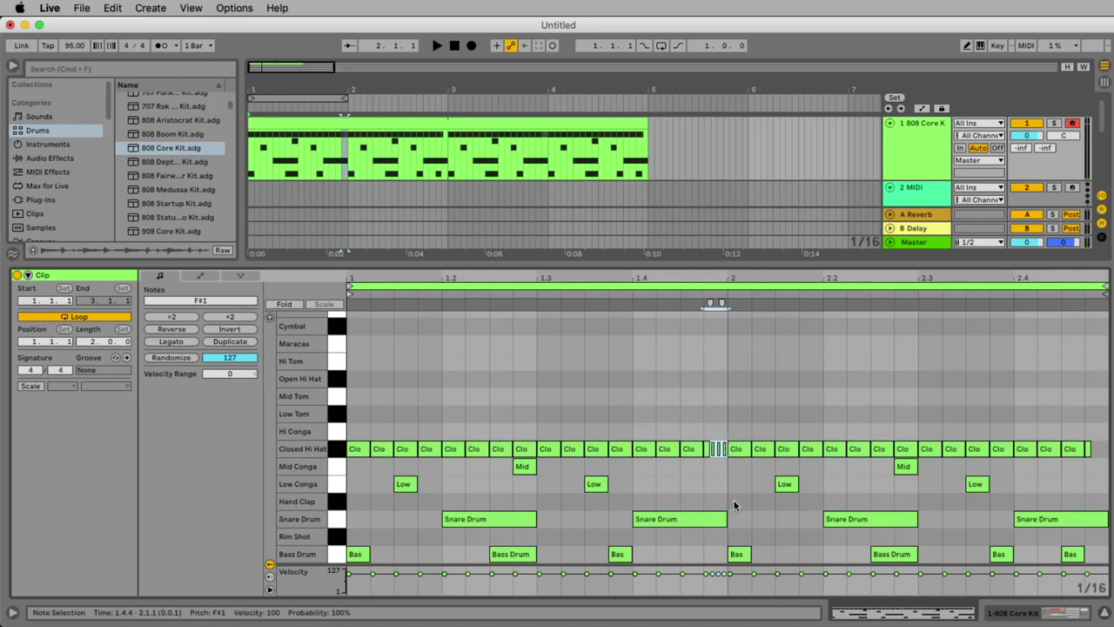
left_click(711, 391)
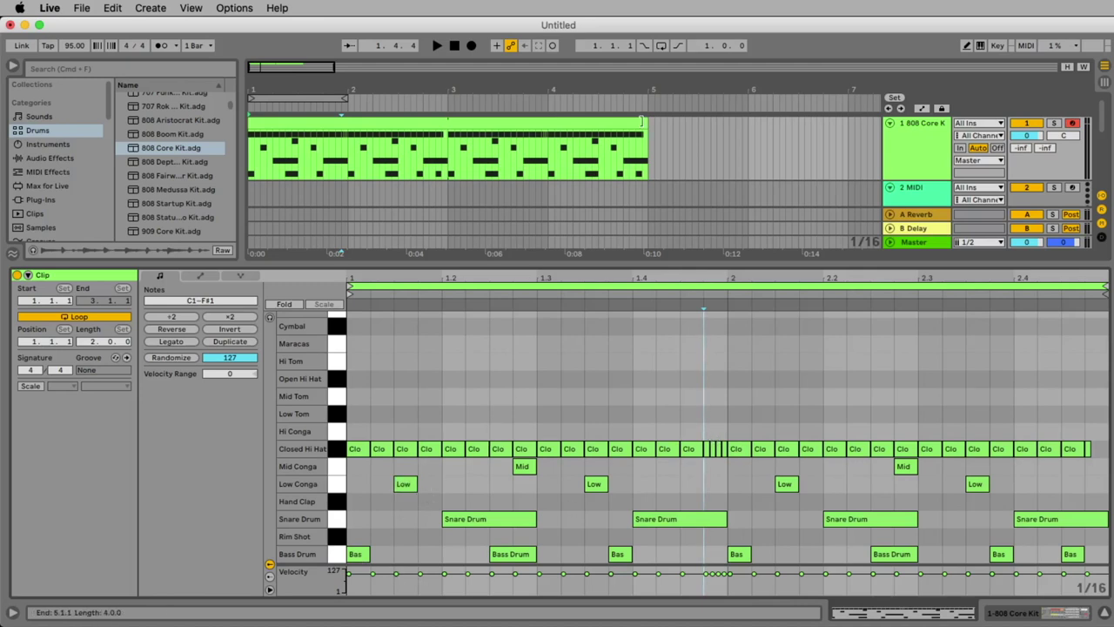
Create a scratch MIDI clip over bars 6–7 with three Snare Drum hits, duplicated later in the bar
left_click_drag(748, 158, 843, 153)
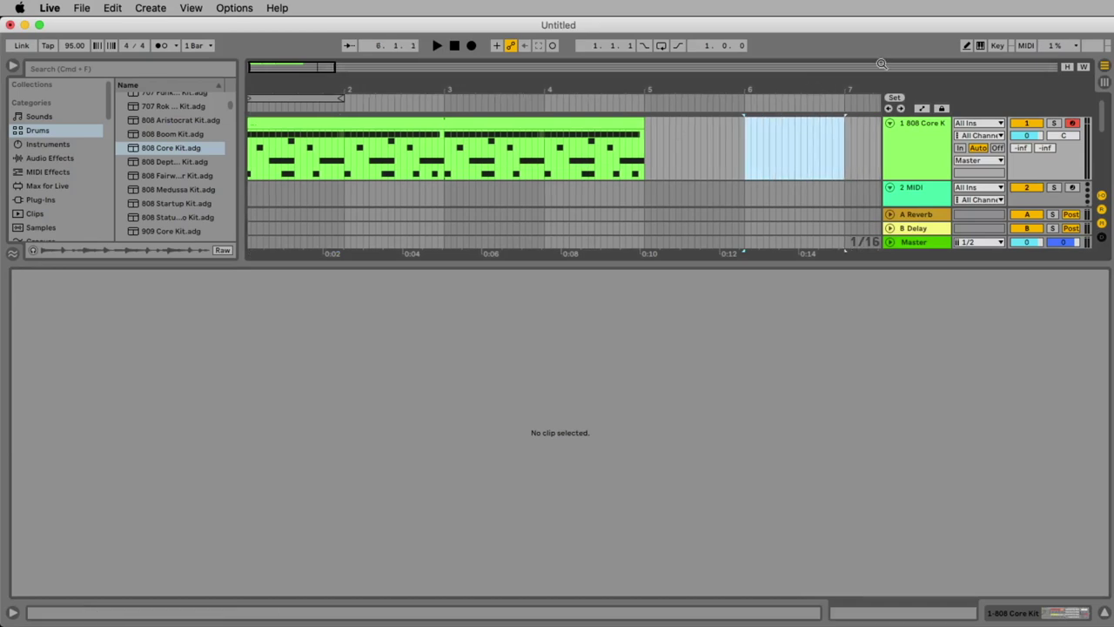
key("super+shift+m")
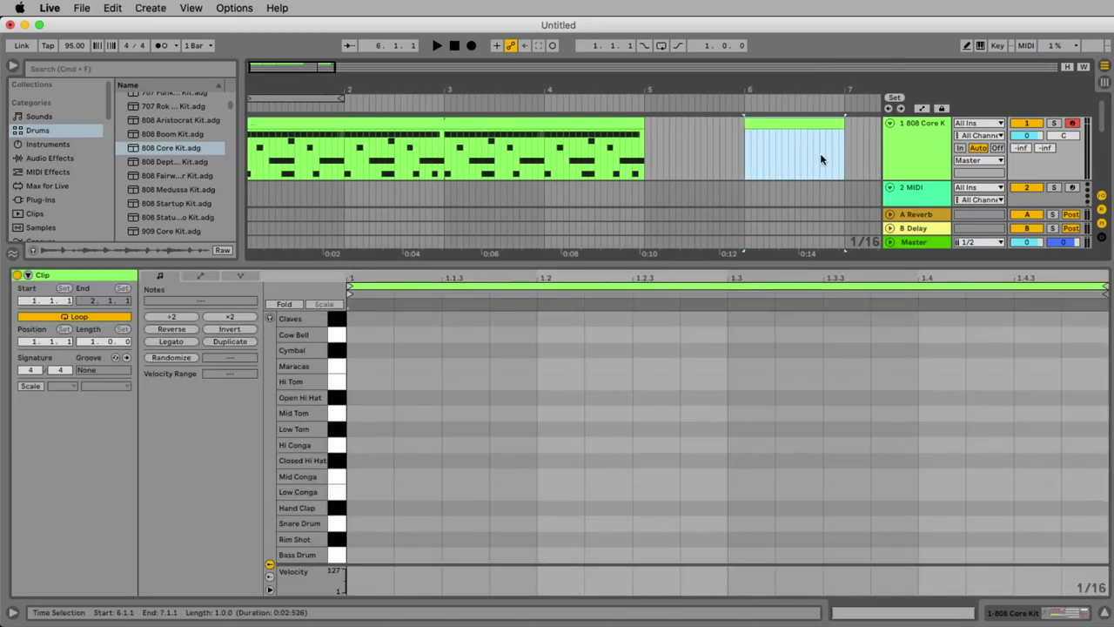
left_click(774, 152)
left_click(384, 453)
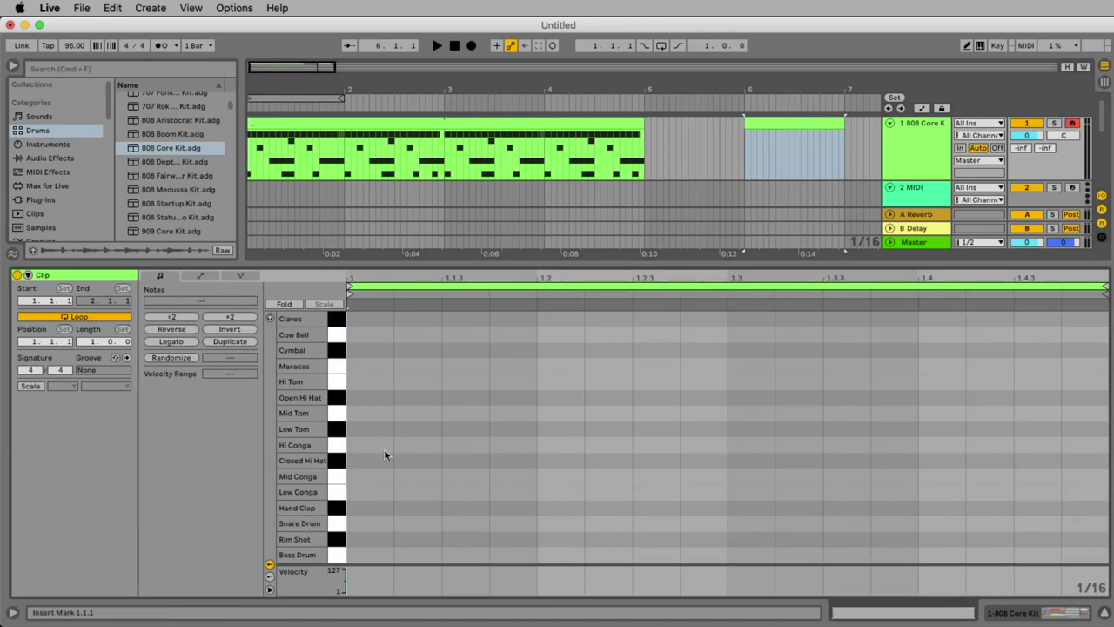
double_click(374, 522)
left_click(479, 525)
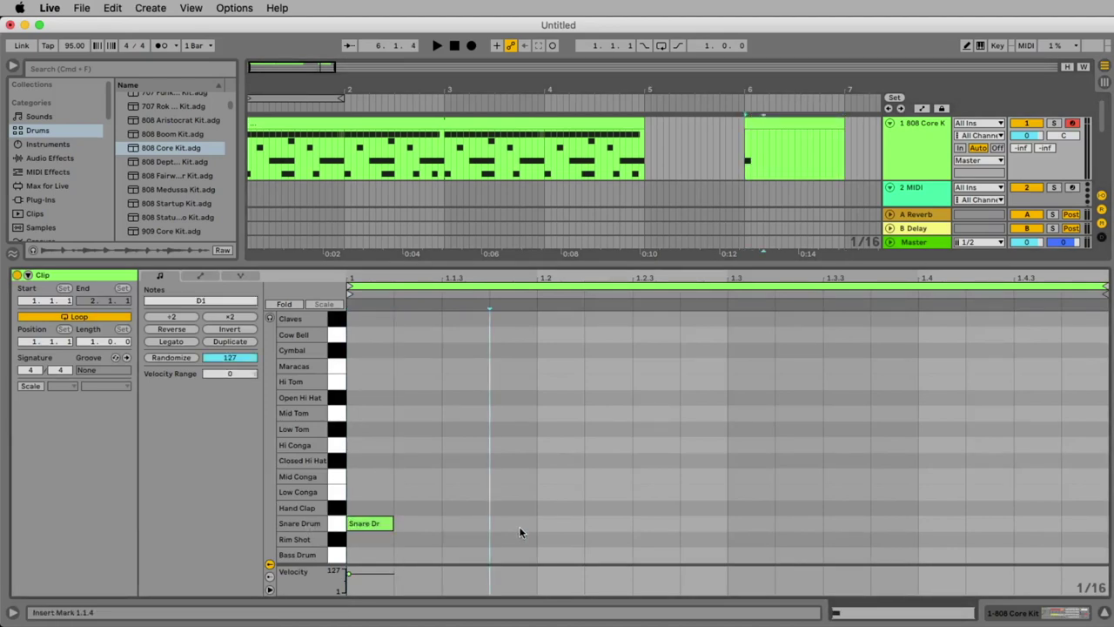
double_click(514, 523)
double_click(649, 523)
left_click_drag(710, 504, 378, 583)
key("super+d")
key("space")
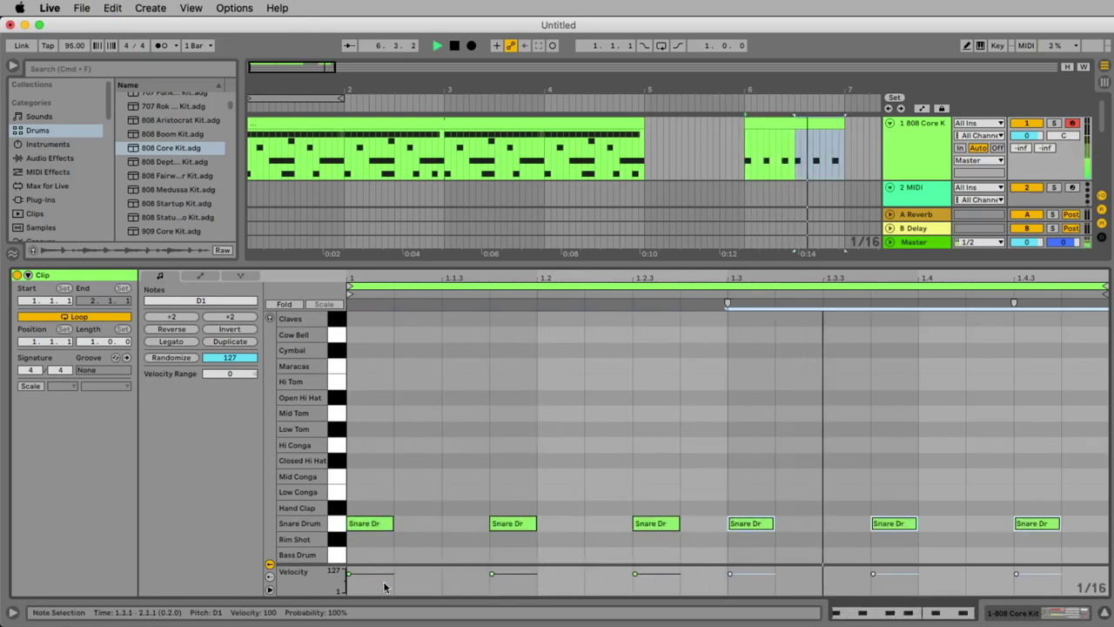
Shape the snare velocities into a ramp, lowering the second hit to 21
left_click(499, 575)
left_click(496, 575)
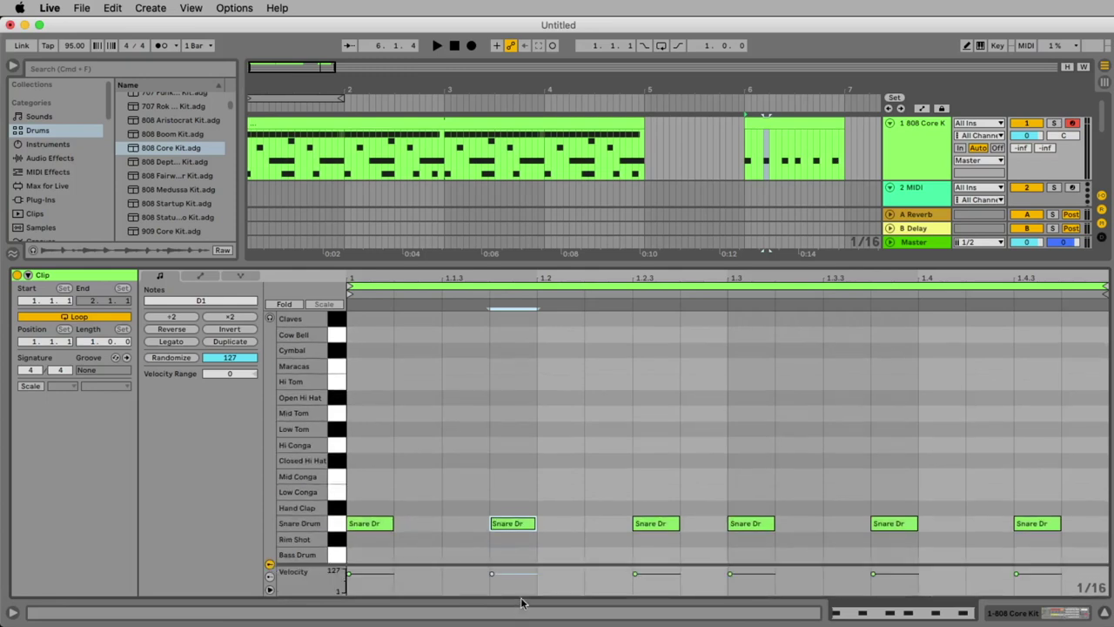
left_click_drag(490, 574, 491, 590)
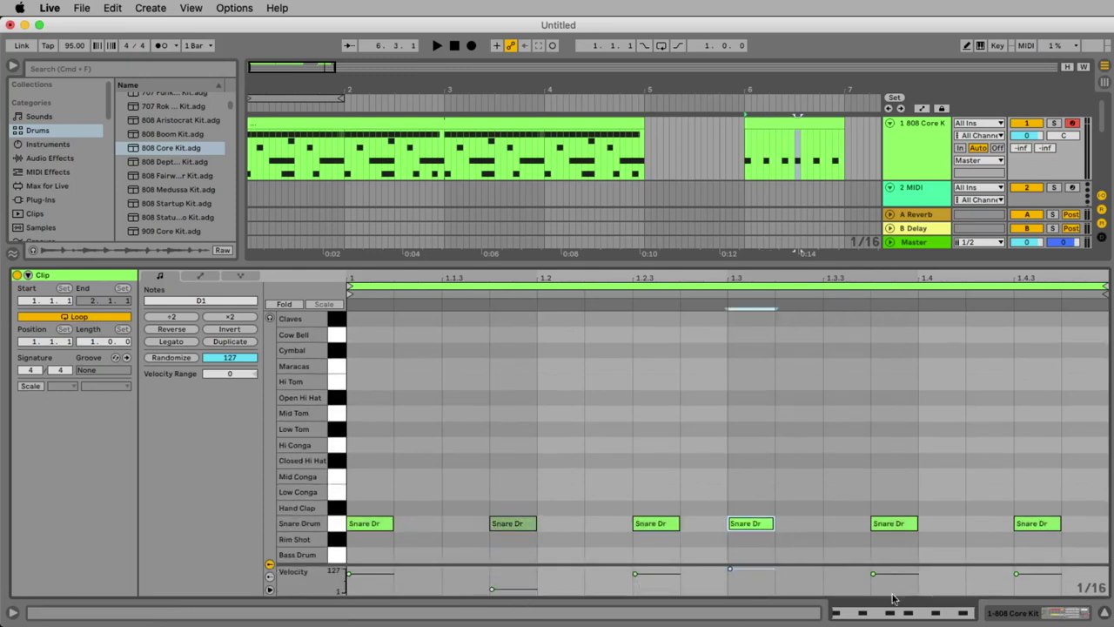
left_click_drag(896, 573, 896, 585)
key("space")
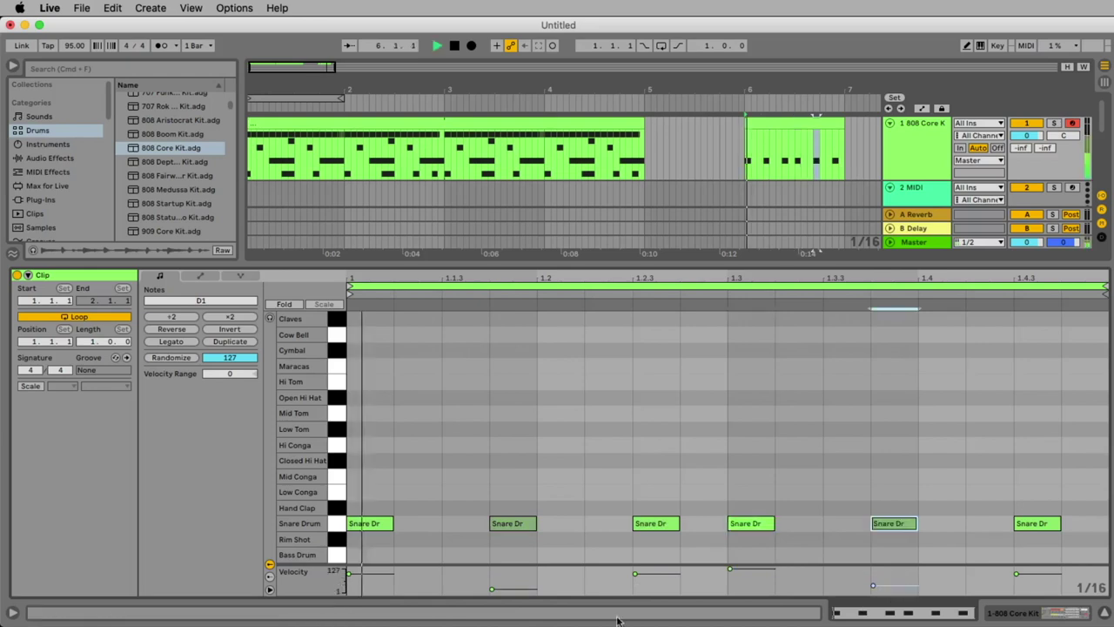
left_click(361, 570)
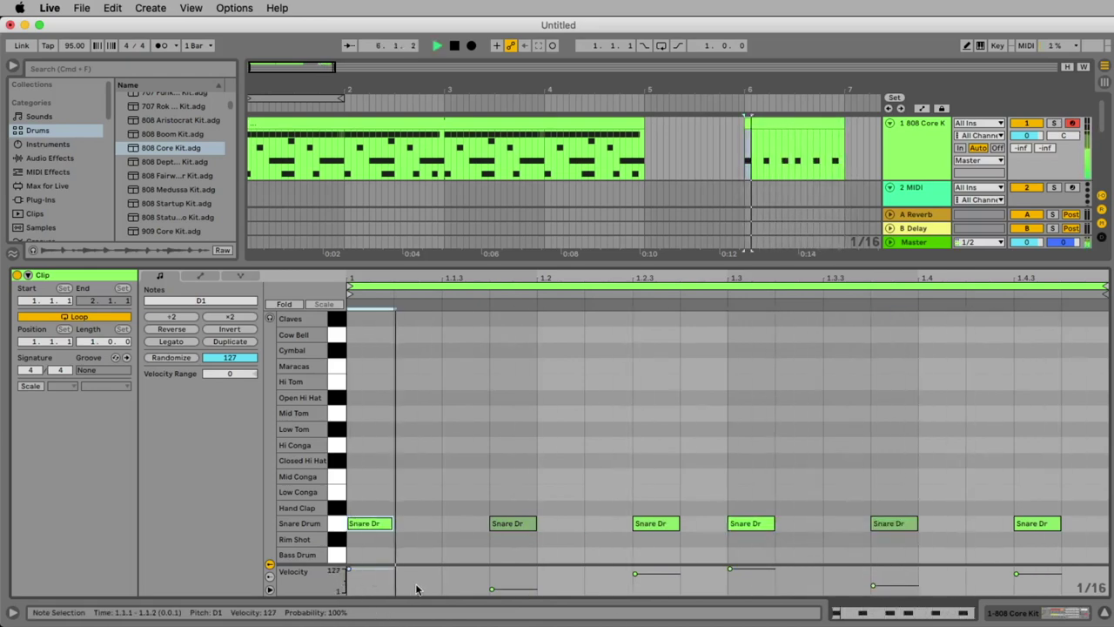
key("space")
left_click(513, 523)
key("super+d")
key("super+d")
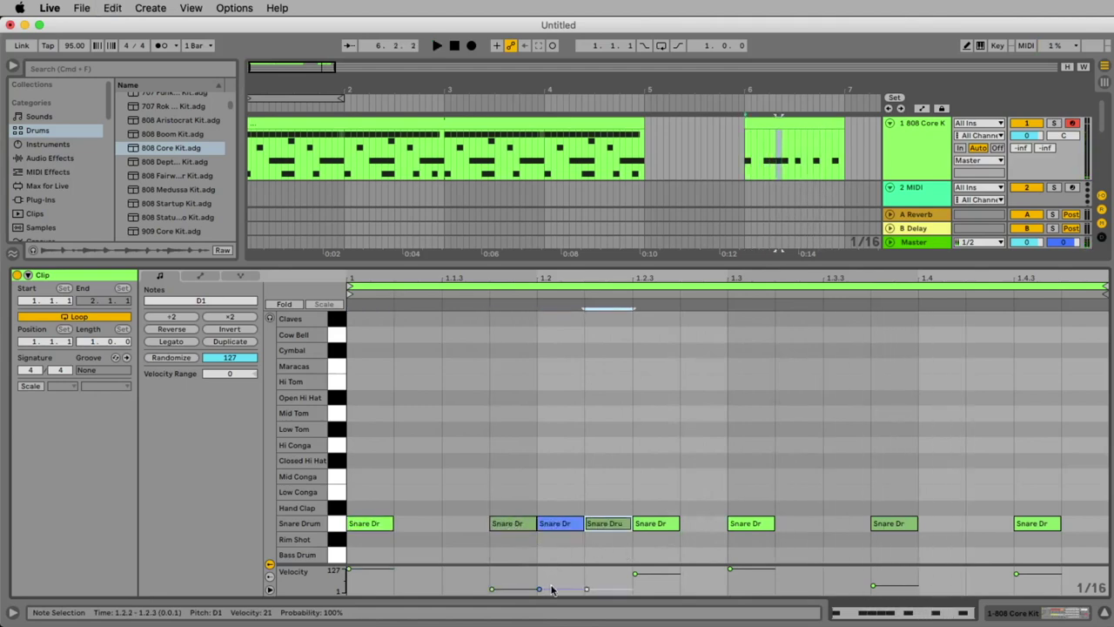
left_click_drag(539, 588, 601, 581)
key("space")
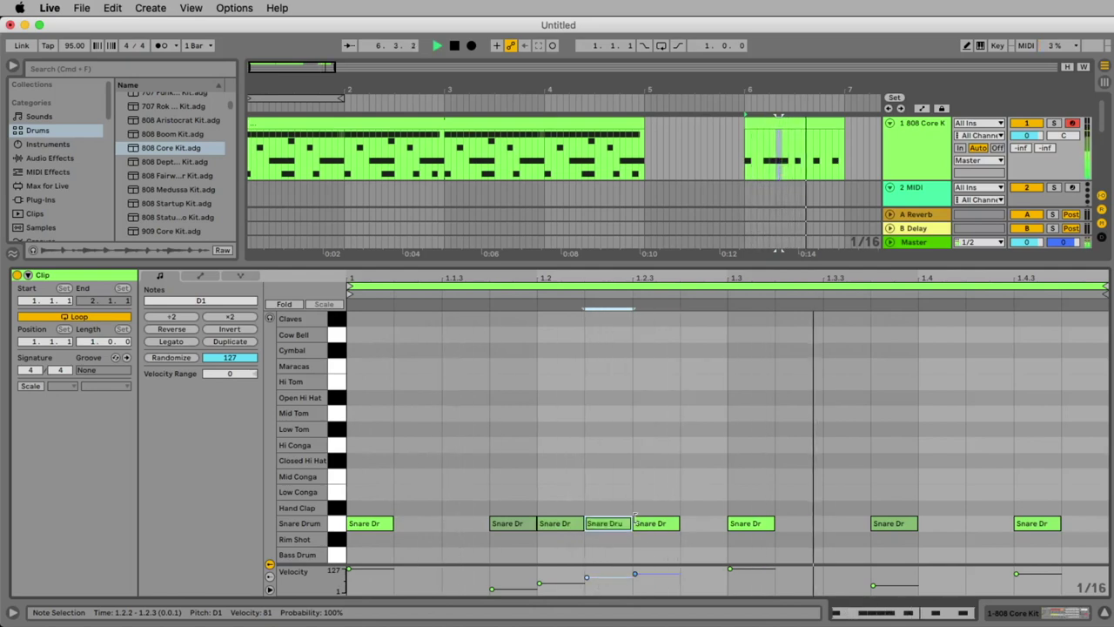
Delete the scratch clip at bar 6 and reselect the main drum clip
left_click(808, 126)
key("Delete")
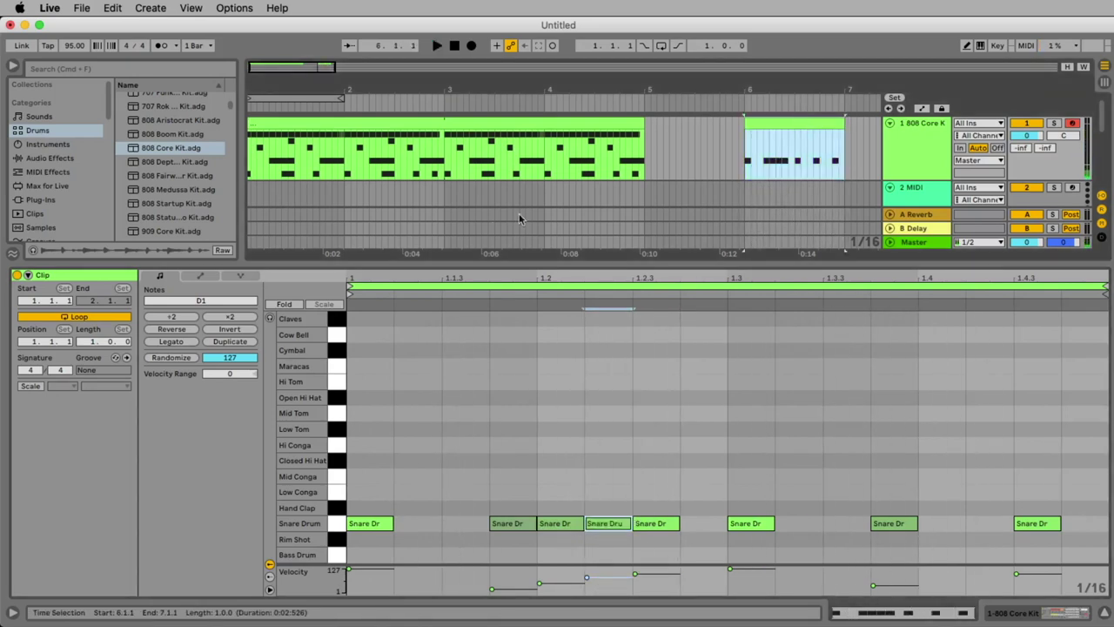
left_click(372, 126)
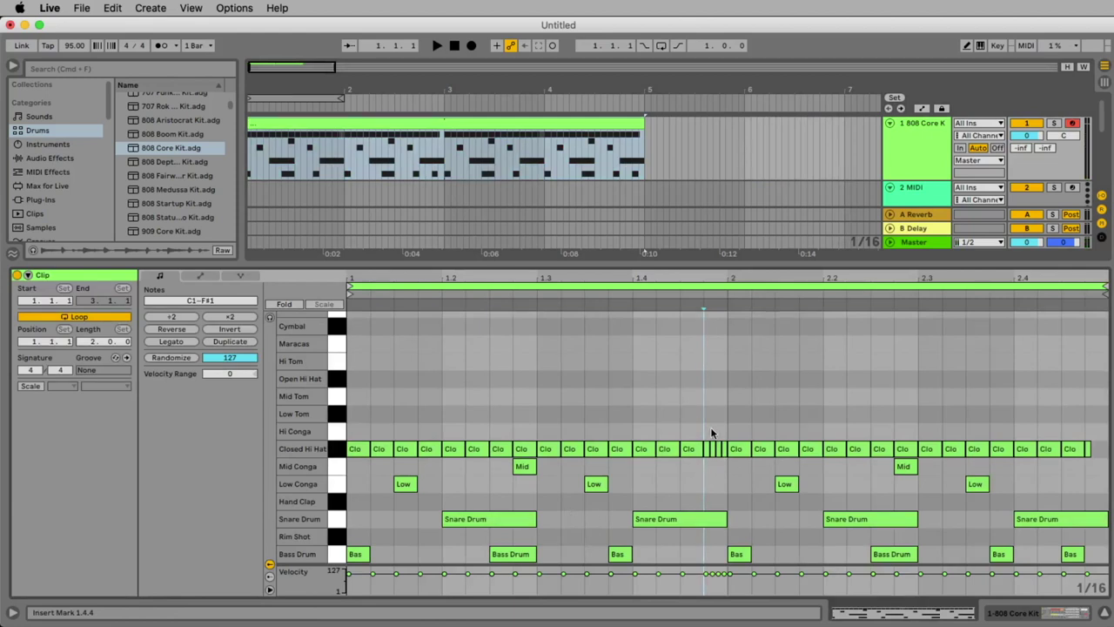
Give the closed hi-hat roll ending bar 1 rising velocities up to 68
left_click_drag(711, 429, 719, 456)
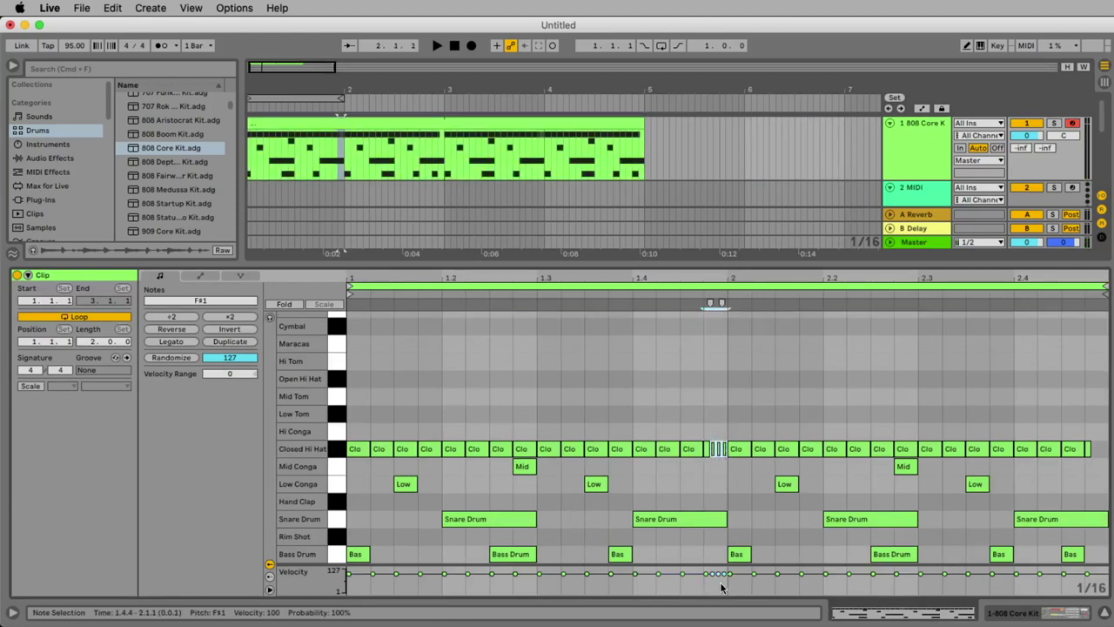
left_click_drag(712, 575, 713, 588)
key("space")
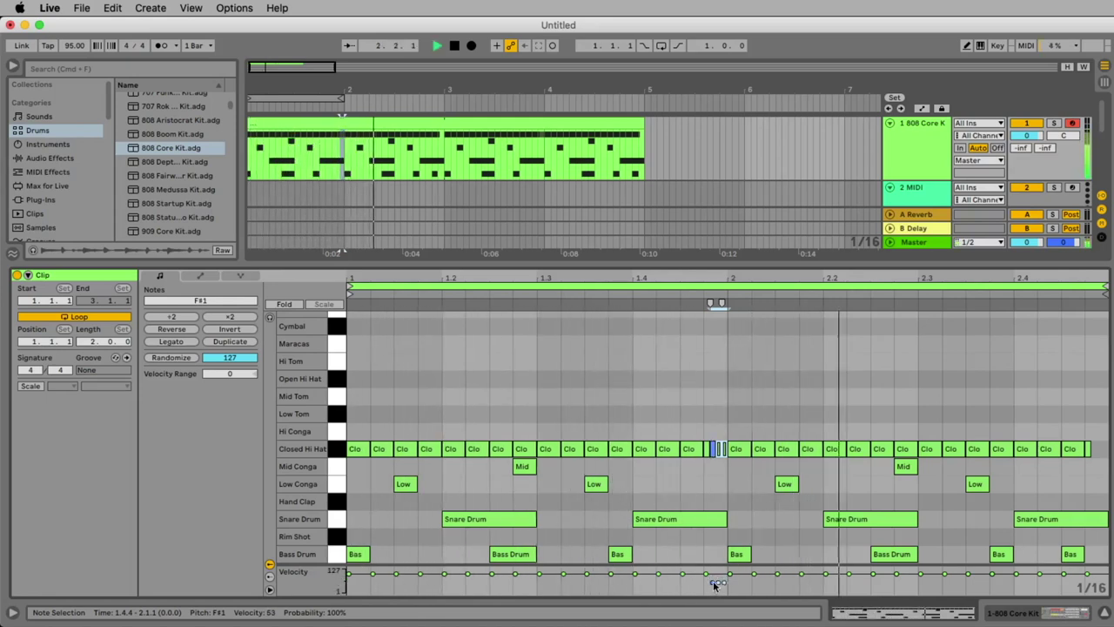
left_click_drag(714, 586, 726, 583)
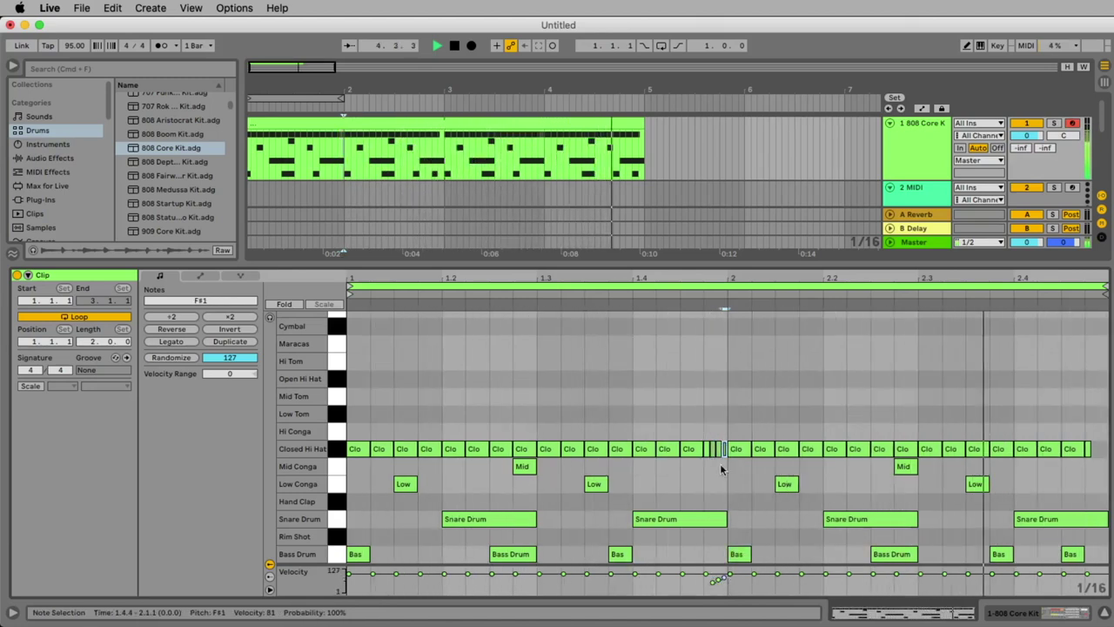
left_click(520, 122)
key("space")
left_click_drag(449, 94, 463, 103)
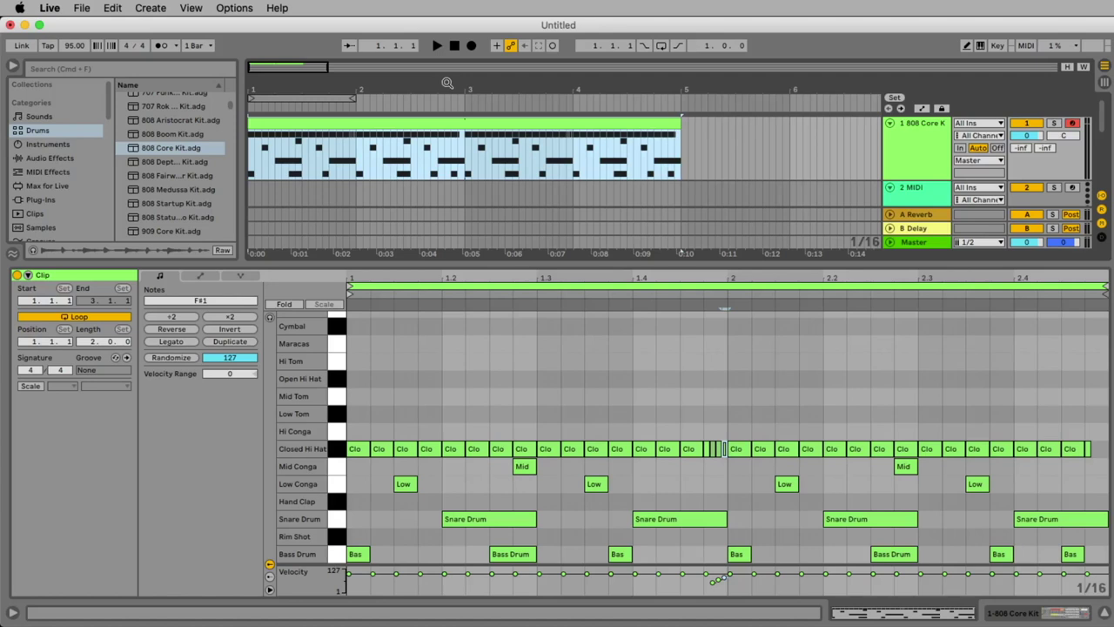
Save the Live Set as 'My first Ableton 11 project' and take Live out of full screen
left_click(91, 7)
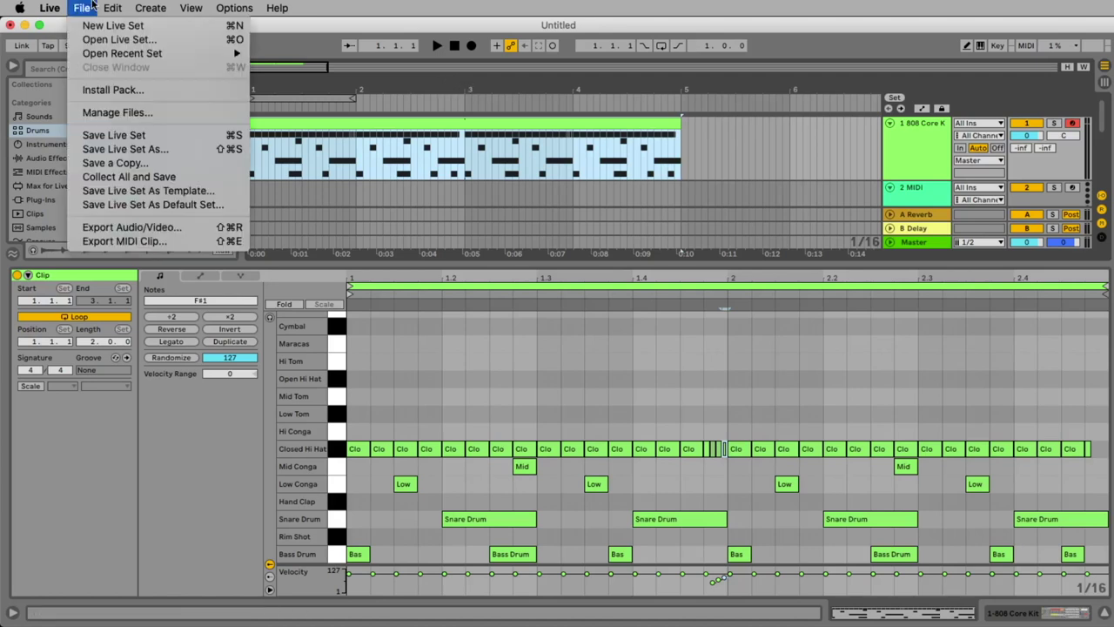
left_click(114, 141)
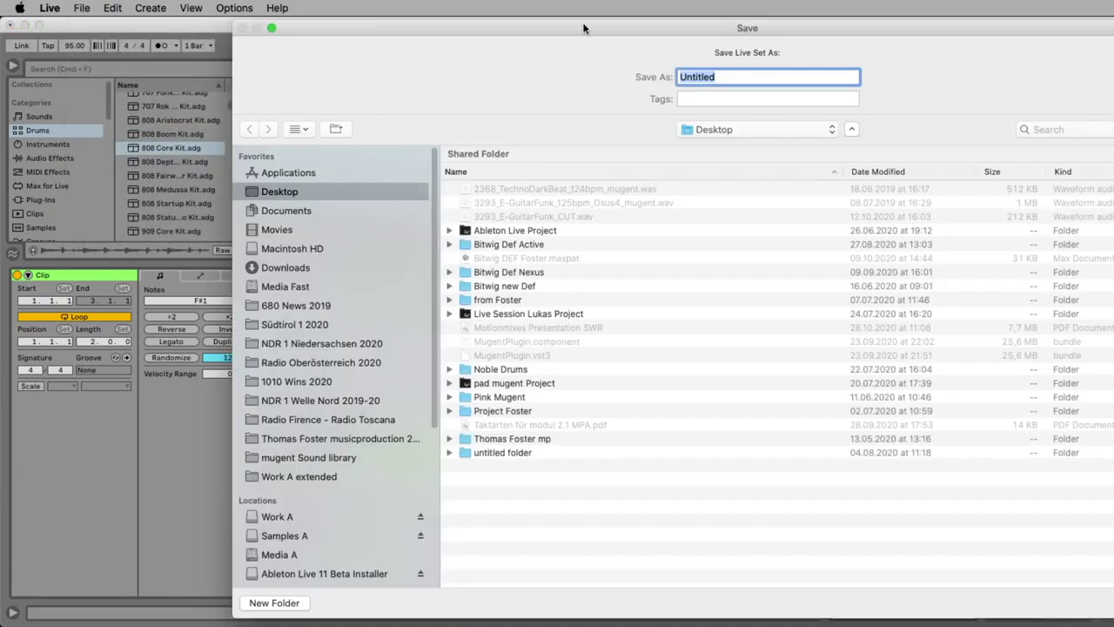
double_click(585, 30)
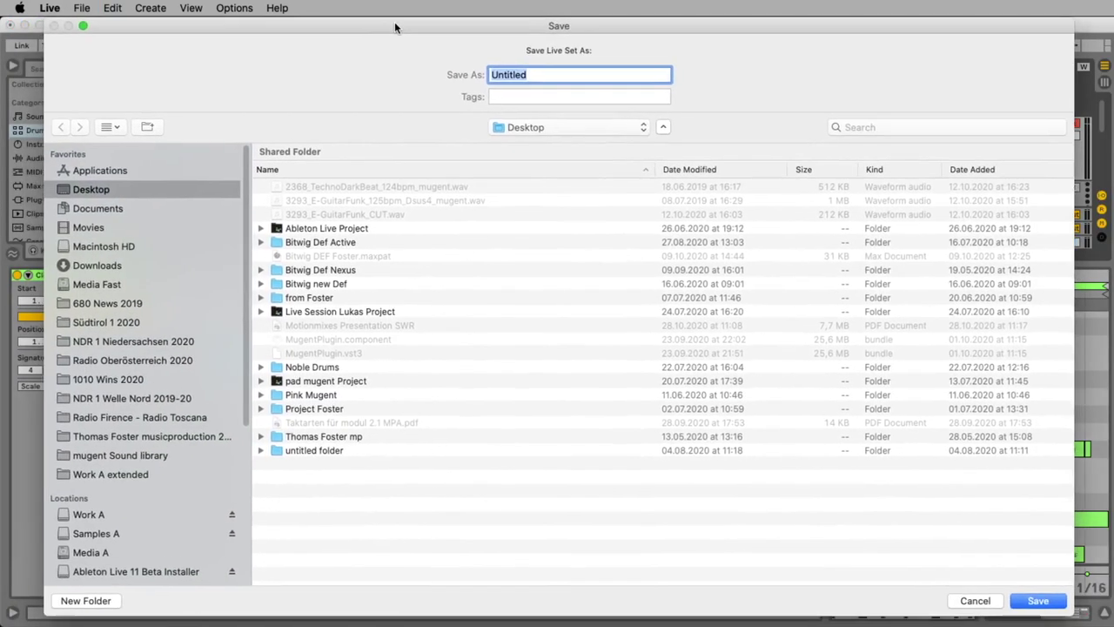
type("My first Ableton 11 project")
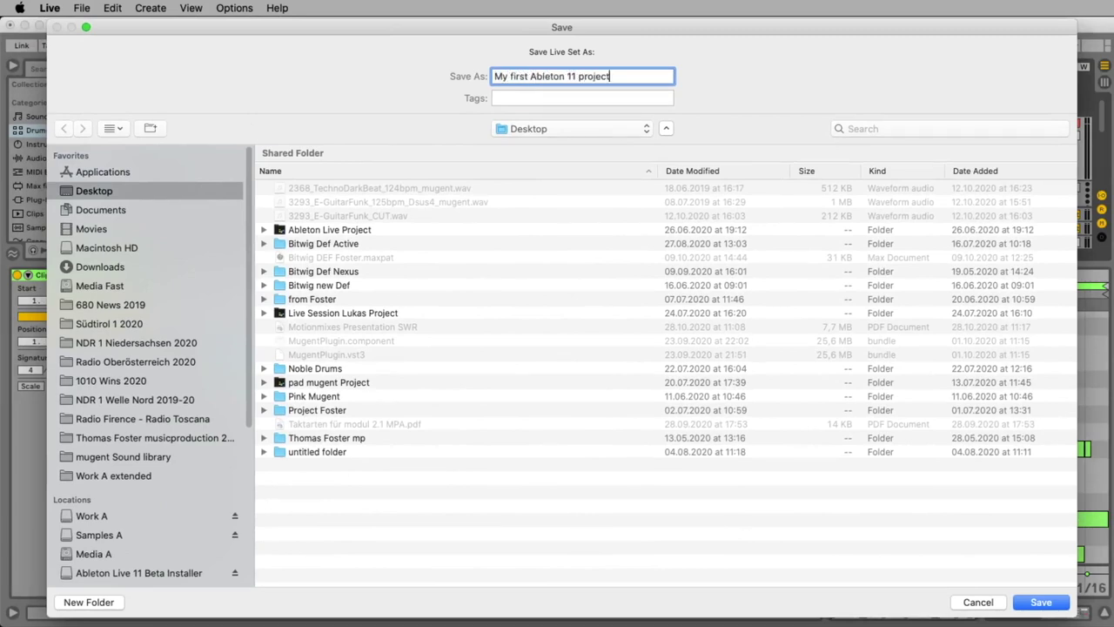
key("Return")
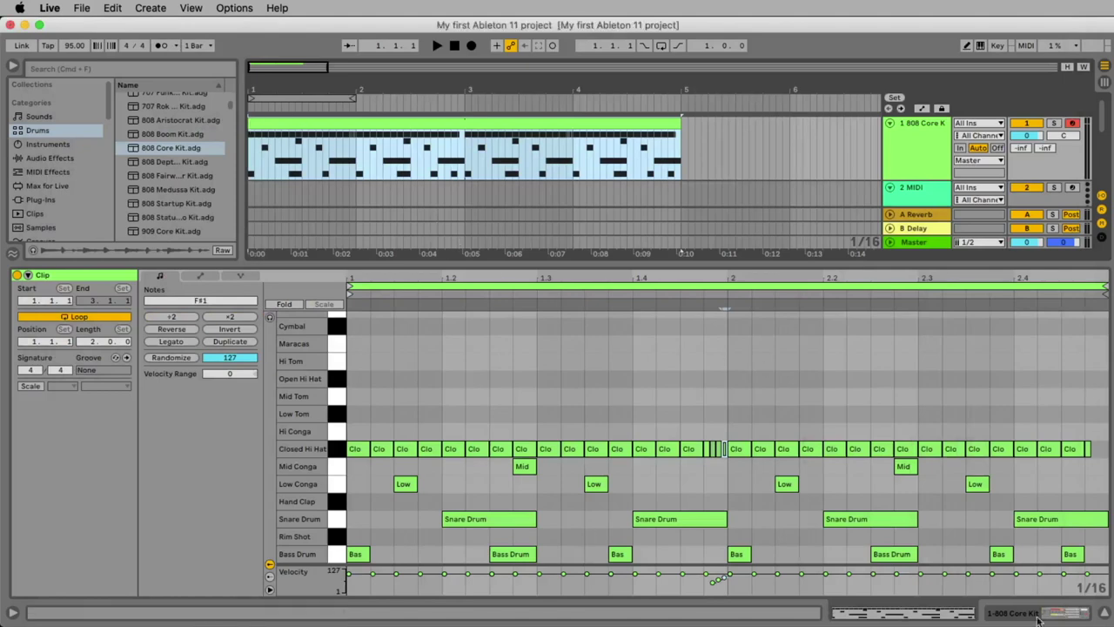
key("ctrl+super+f")
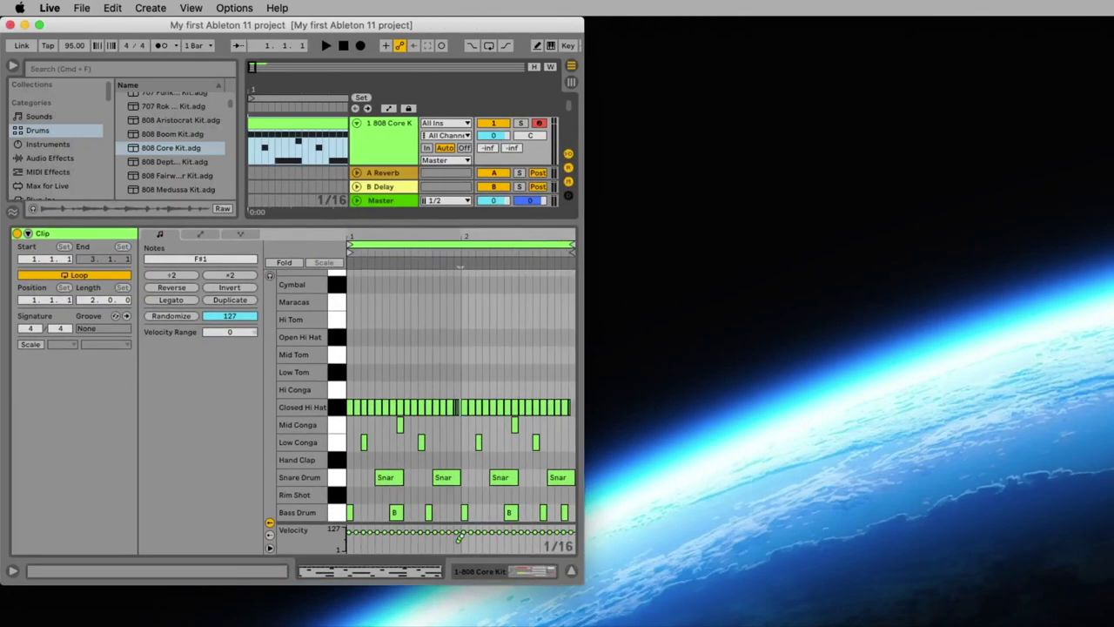
Confirm the project folder holds the .als set and Ableton Project Info folder, then restore Live full-size
left_click(731, 190)
double_click(732, 190)
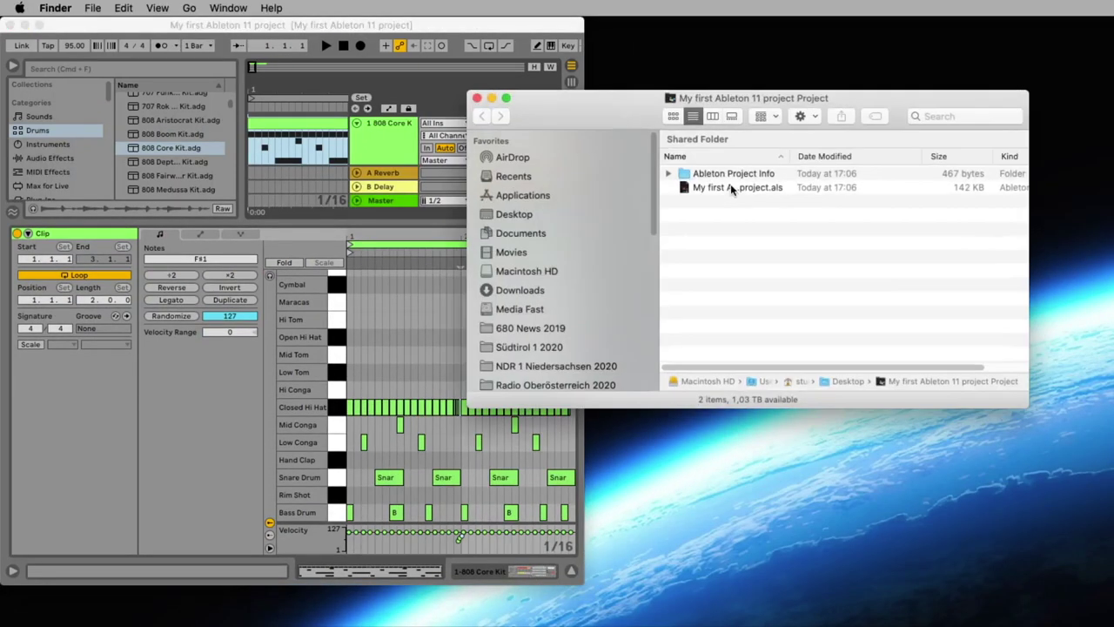
left_click(740, 188)
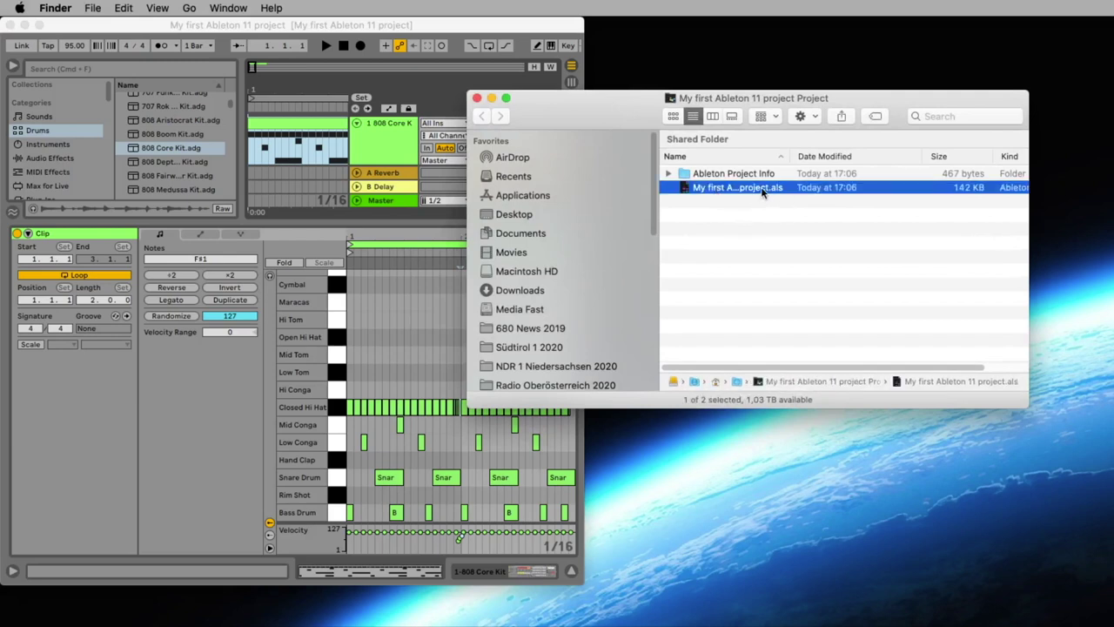
left_click(667, 240)
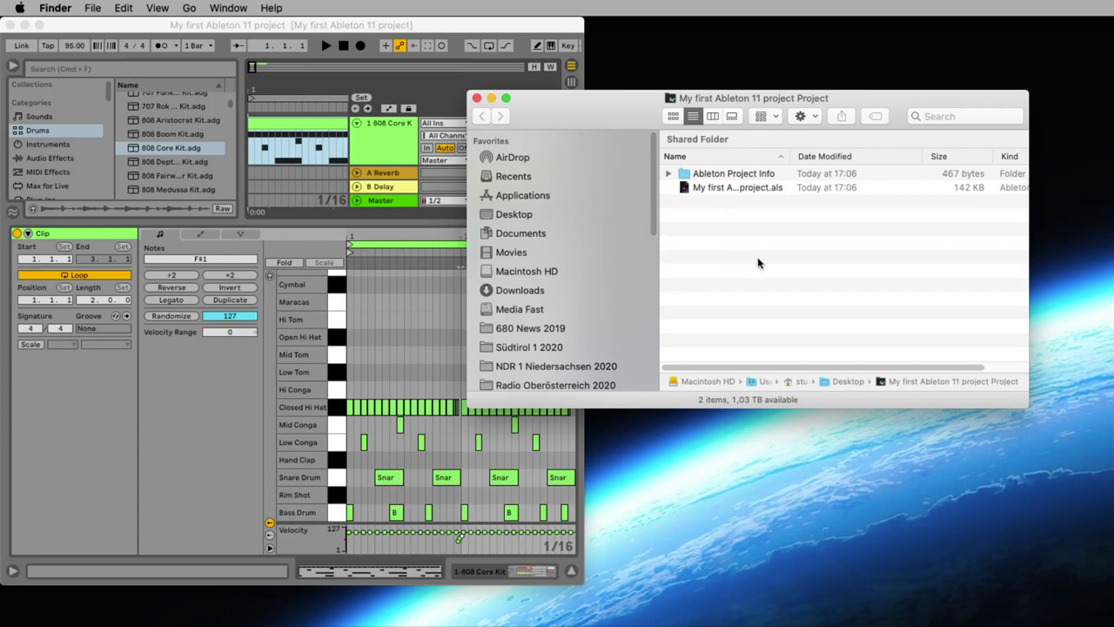
key("super+a")
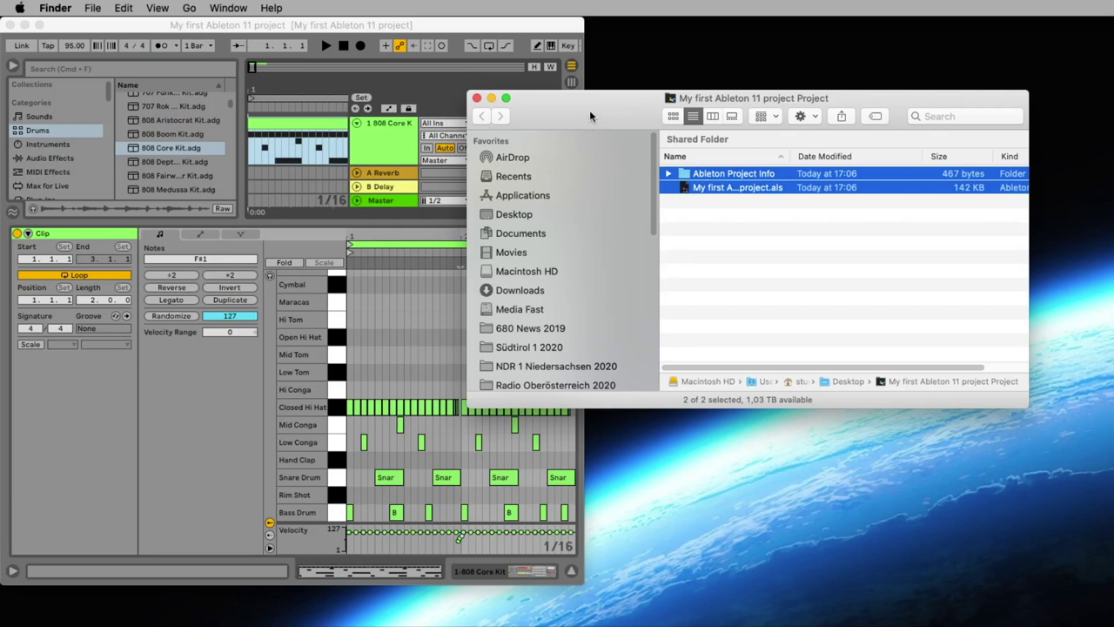
left_click_drag(590, 111, 1074, 345)
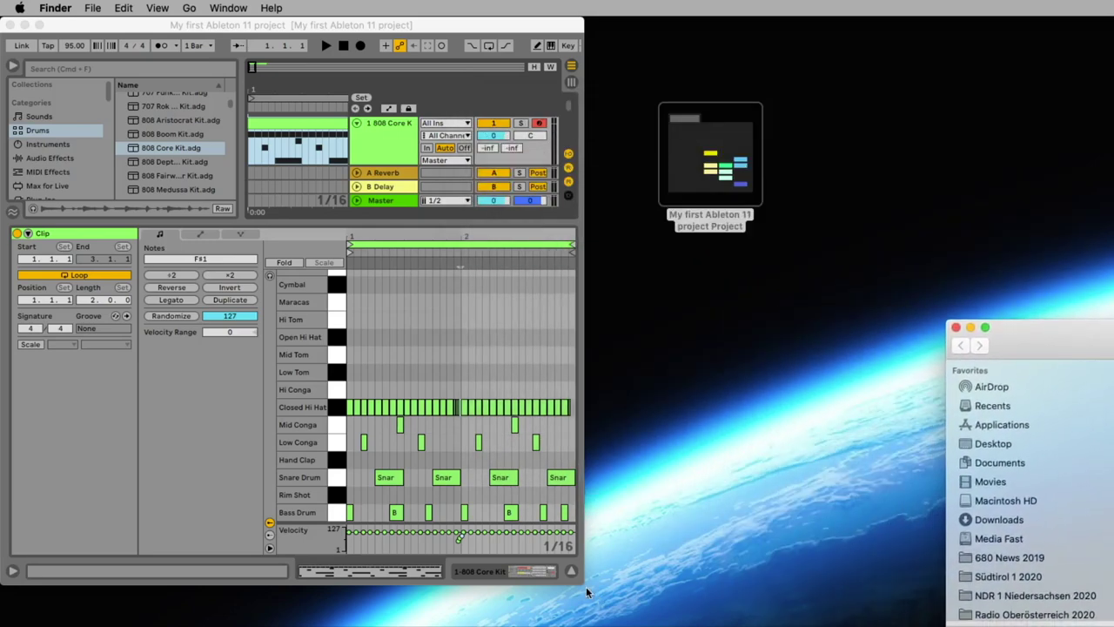
left_click_drag(586, 593, 1112, 621)
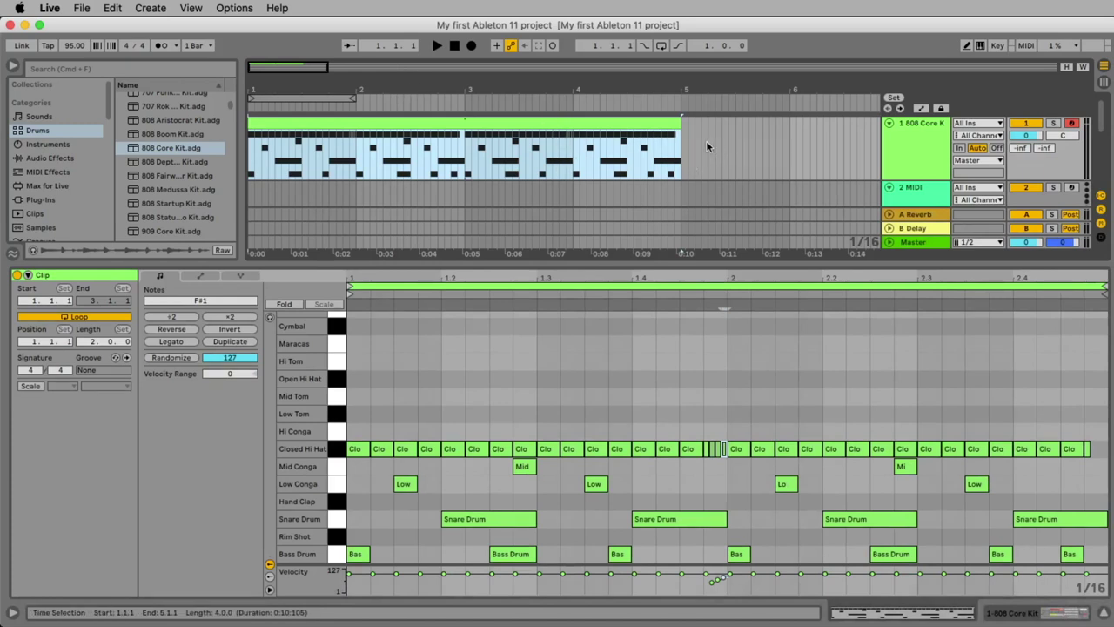
Drag a time selection from just past bar 5 back to bar 1
left_click_drag(707, 143, 682, 144)
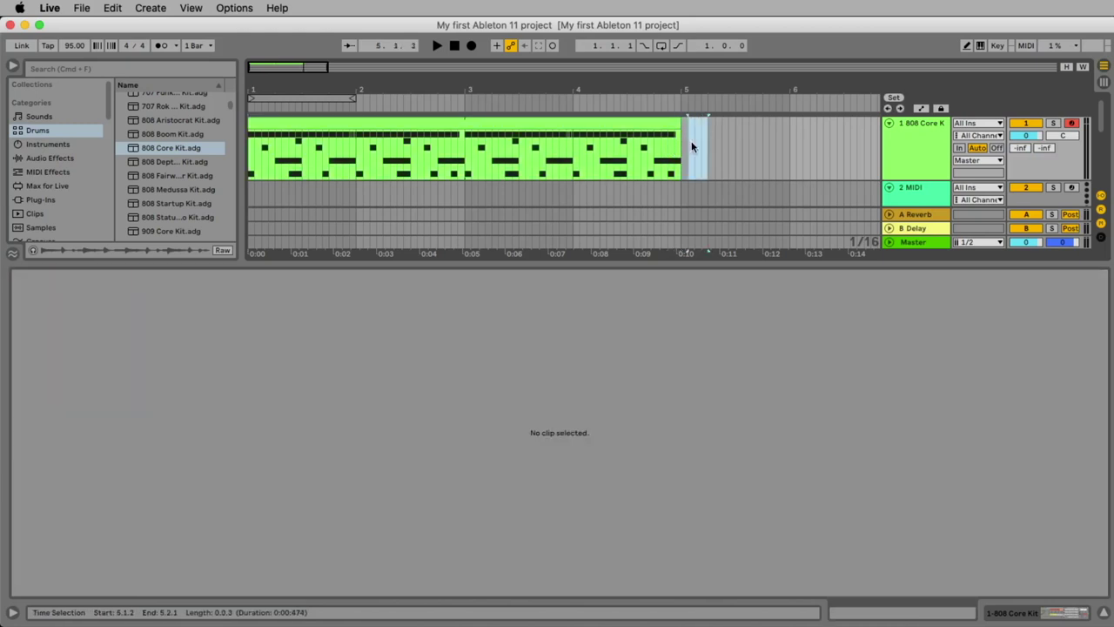
left_click_drag(712, 146, 188, 150)
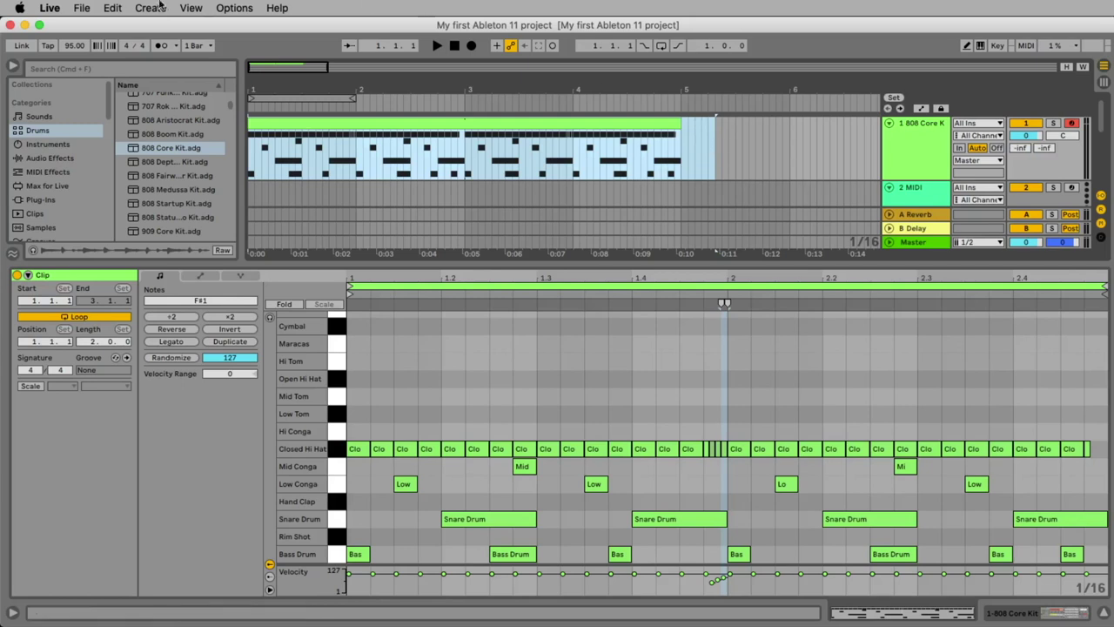
Configure audio export to render the Master as 24-bit WAV plus MP3, with SoundCloud upload off
left_click(84, 8)
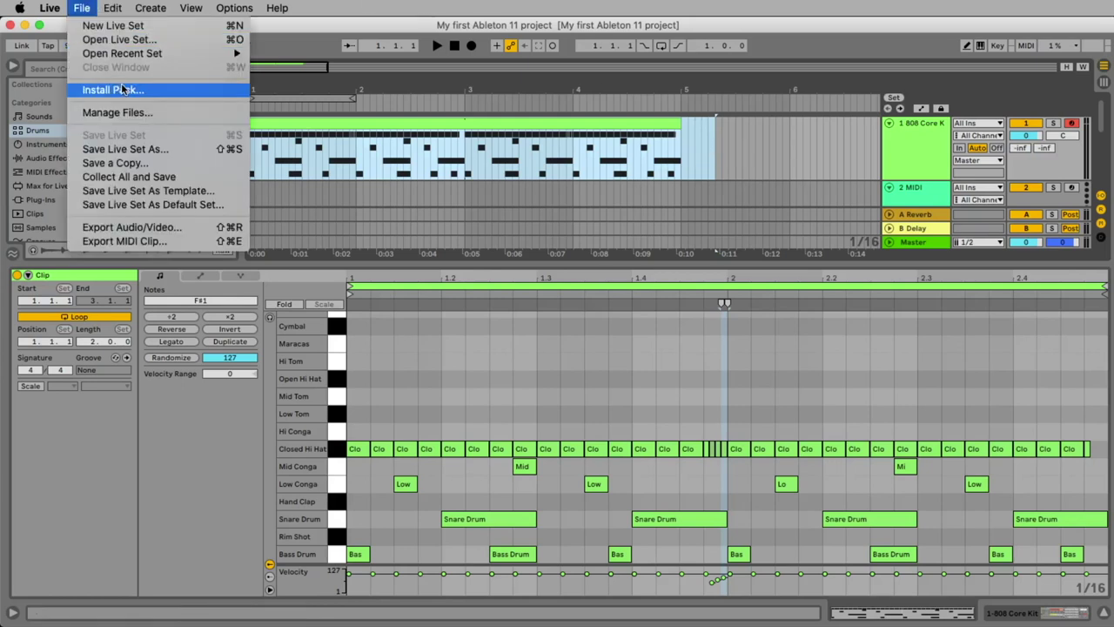
left_click(105, 229)
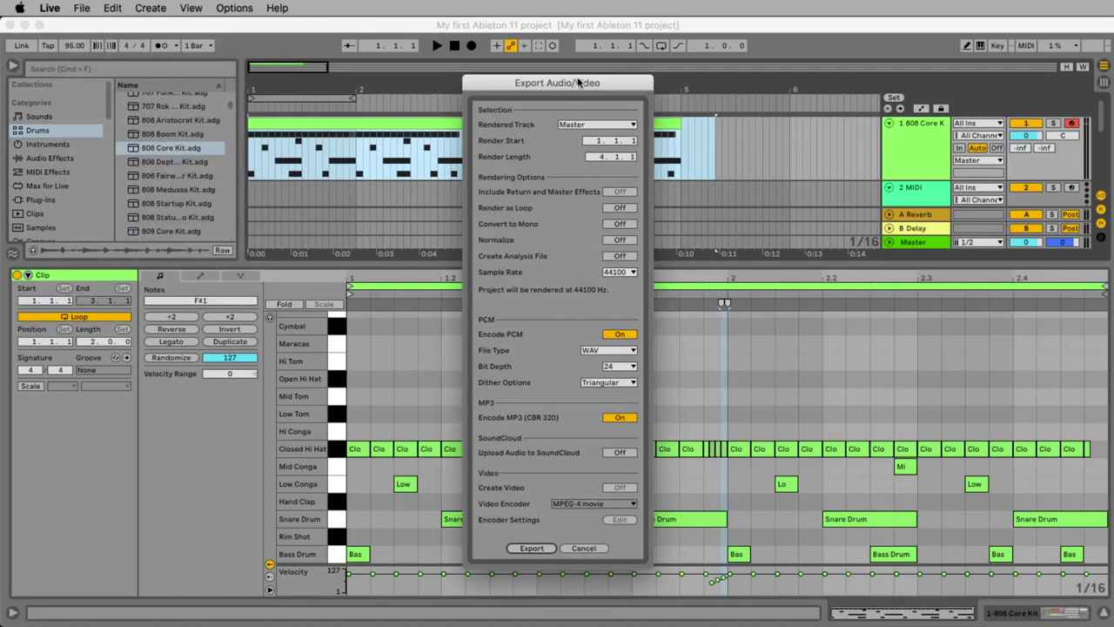
left_click_drag(578, 81, 526, 50)
left_click(531, 94)
left_click(528, 104)
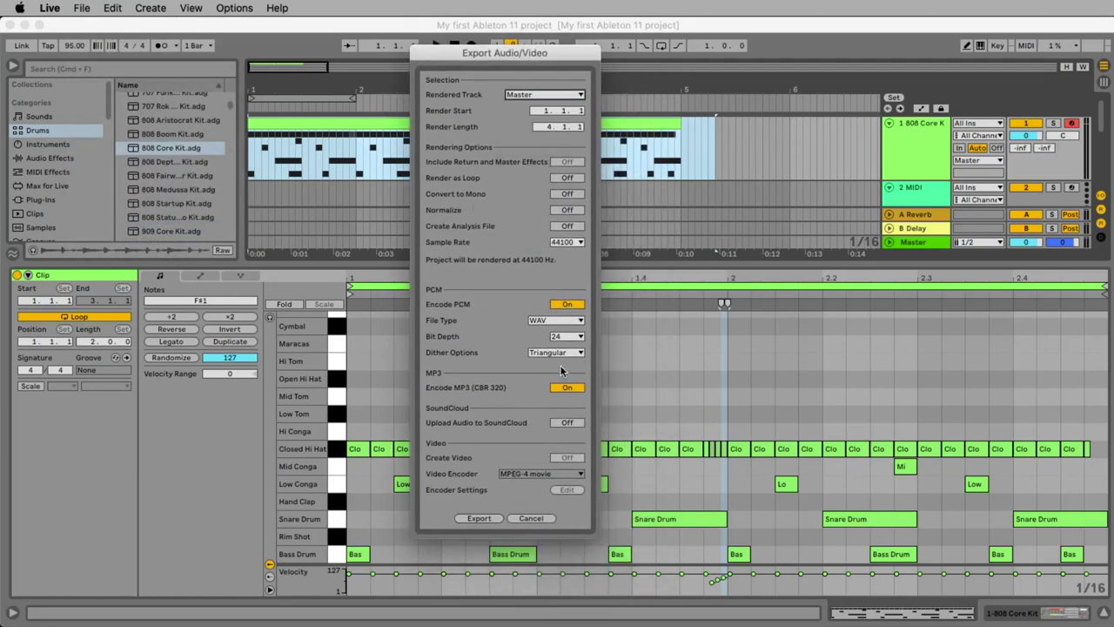
left_click(566, 387)
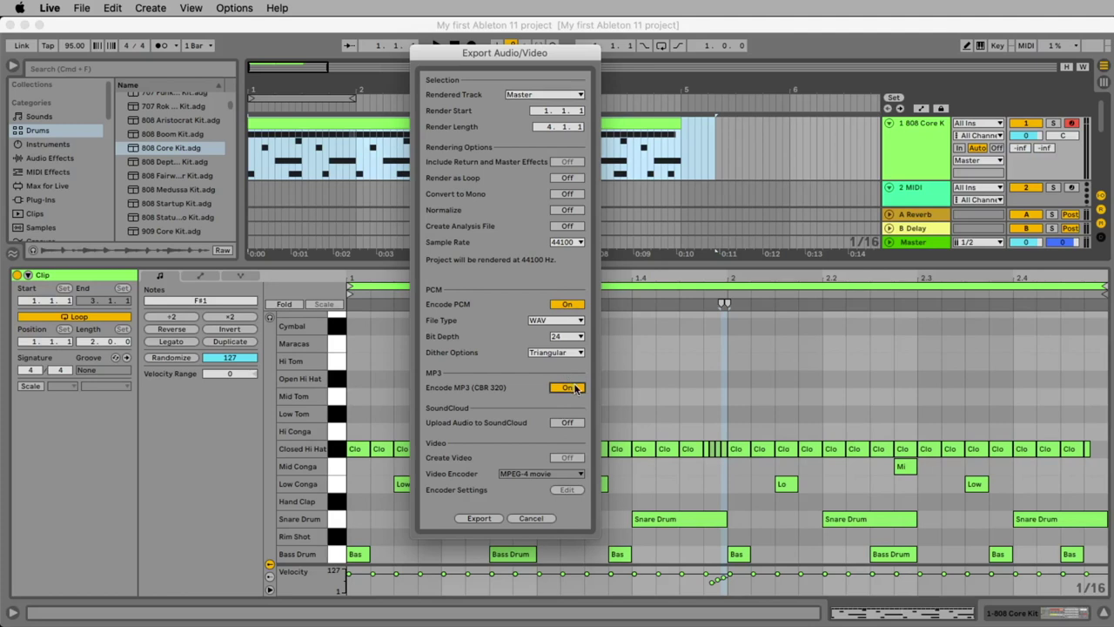
left_click(545, 322)
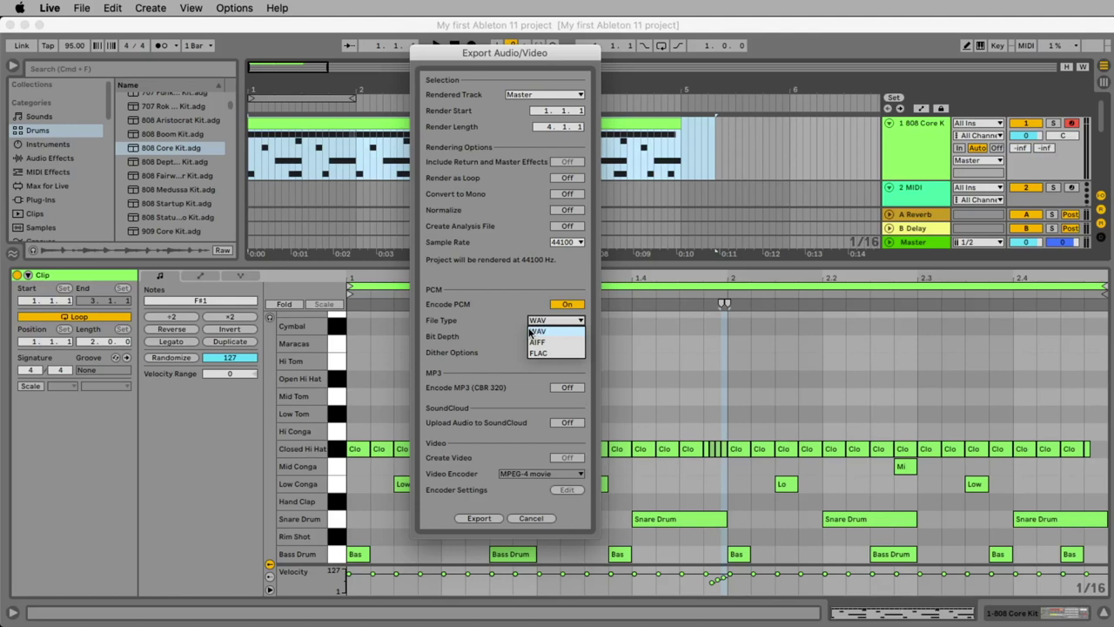
left_click(504, 328)
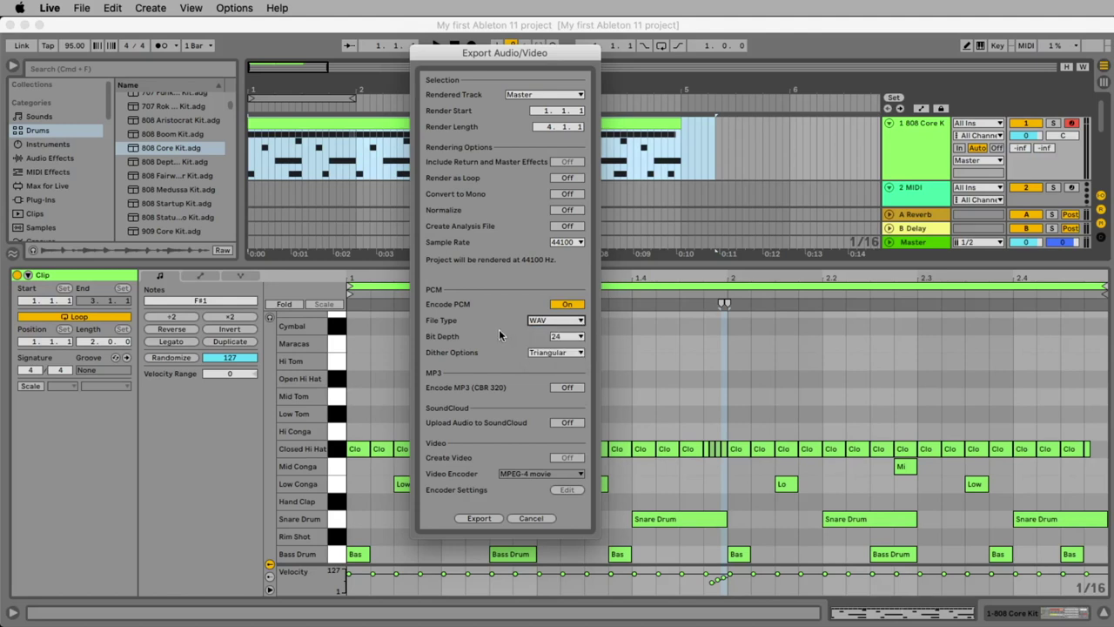
left_click(581, 389)
left_click(567, 304)
left_click(569, 304)
left_click(567, 388)
left_click(570, 423)
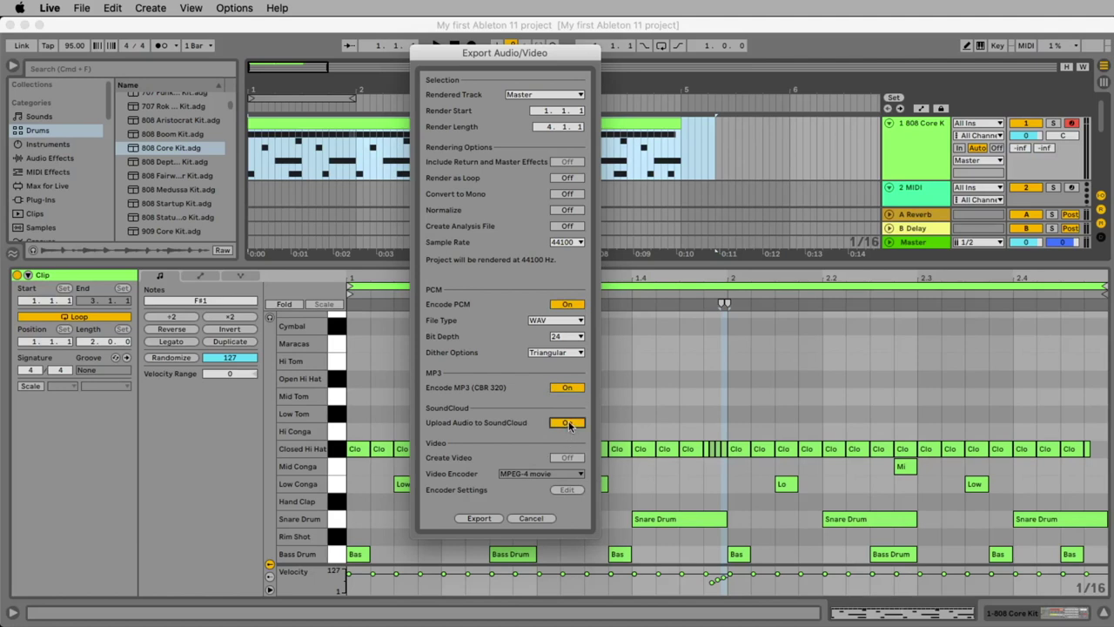
left_click(569, 423)
Export the audio to the Desktop as 'My first Ableton 11 audio'
left_click(479, 518)
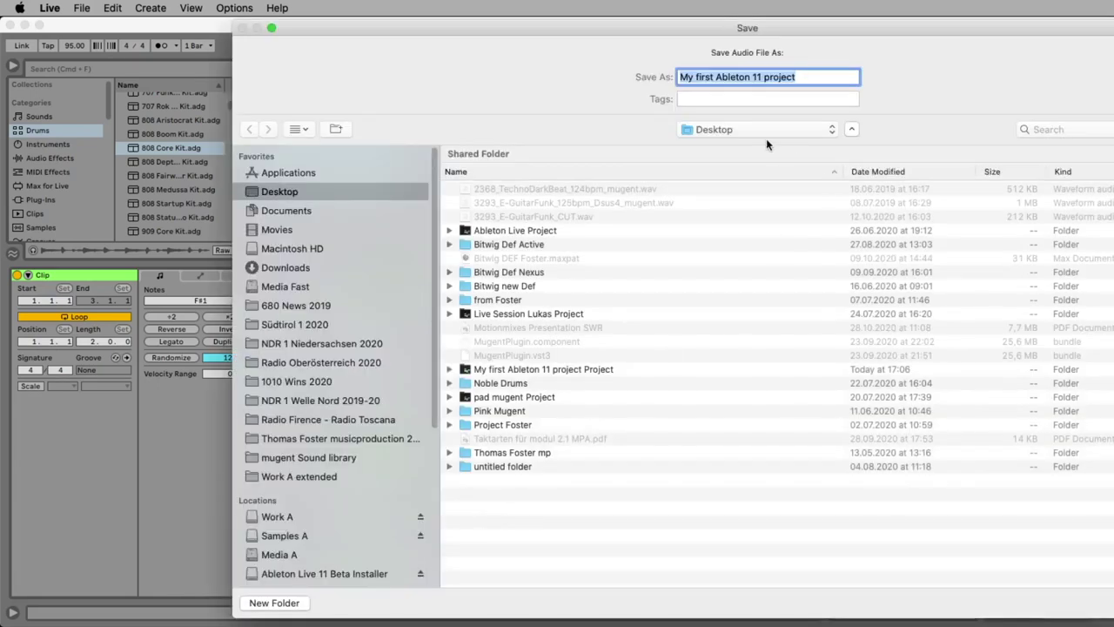
double_click(787, 75)
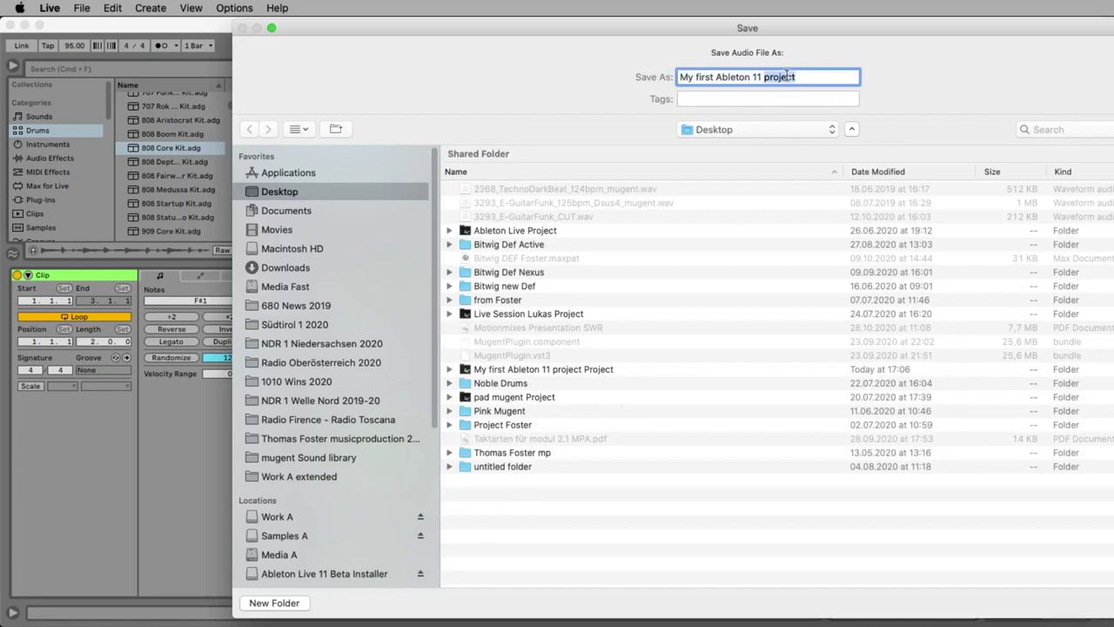
type("audi")
key("Return")
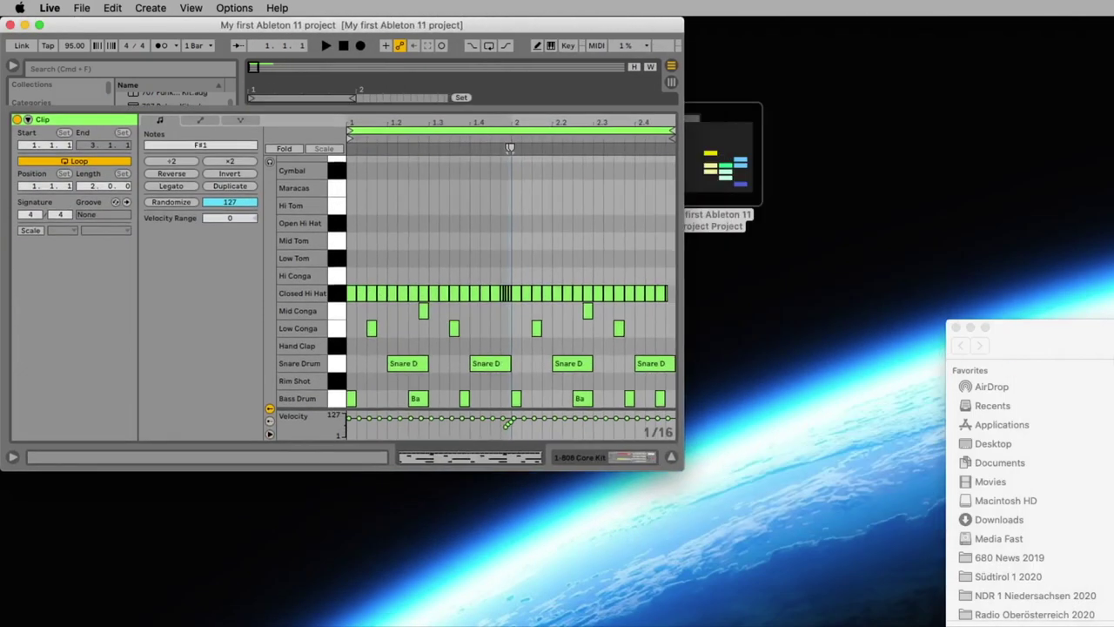
Move the exported 'My first Ableton 11 audio' mp3 and wav files onto the desktop
left_click_drag(1098, 354, 1113, 517)
left_click_drag(1106, 600, 810, 348)
left_click(789, 452)
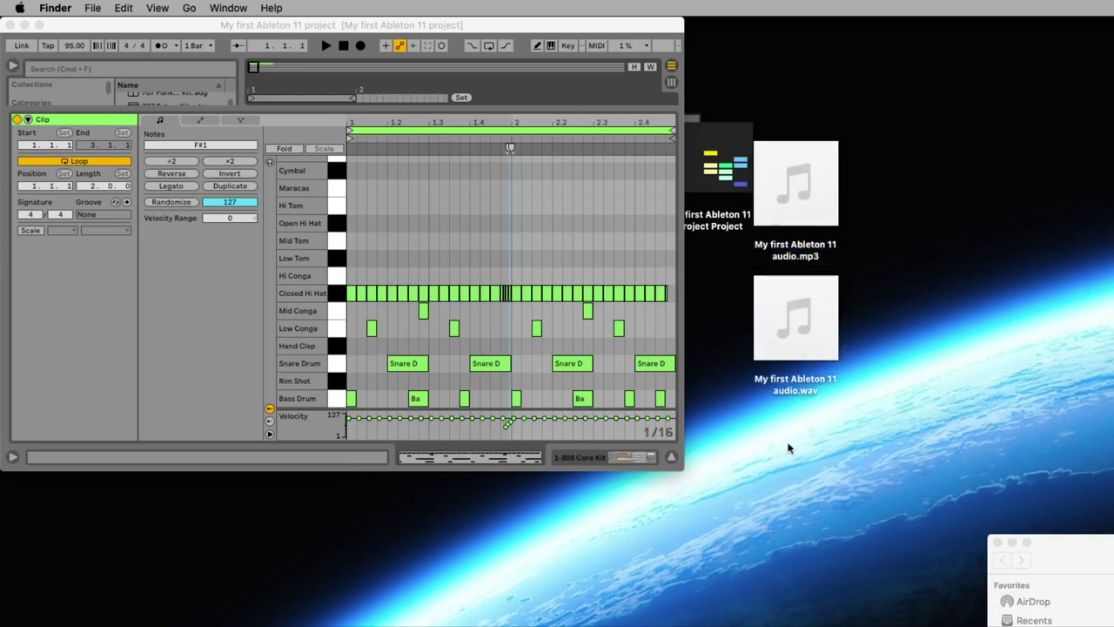
Play the exported mp3 in Quick Look, then adjust its desktop icon and select the wav
left_click(826, 207)
key("space")
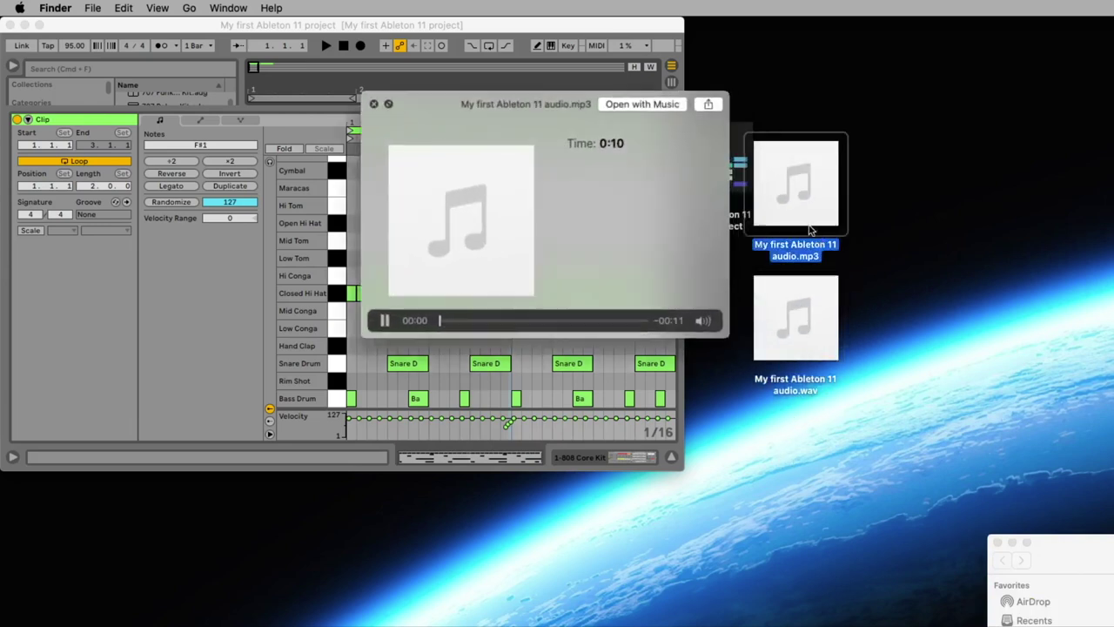
key("space")
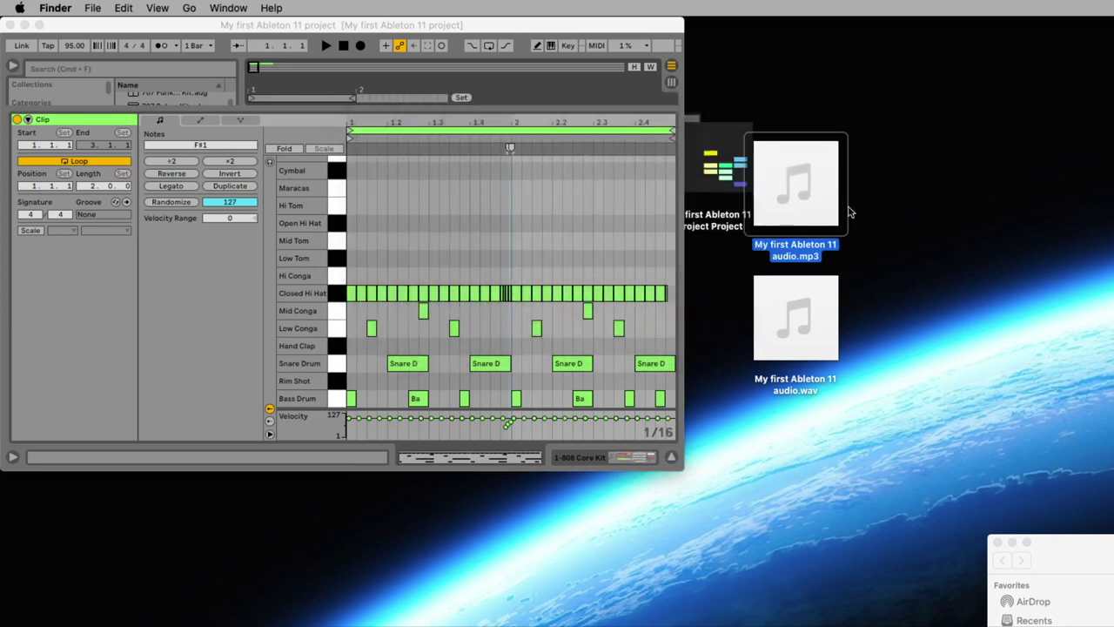
left_click_drag(801, 191, 836, 177)
left_click(827, 364)
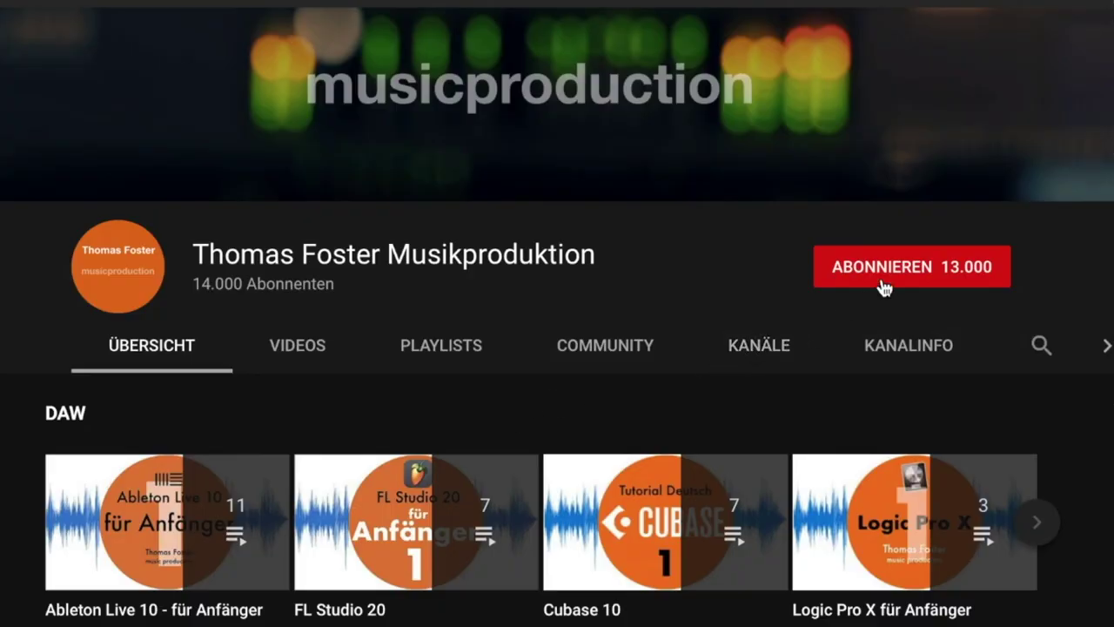
Subscribe (ABONNIEREN) to the music production channel and switch on its bell notifications
left_click(885, 287)
left_click(993, 274)
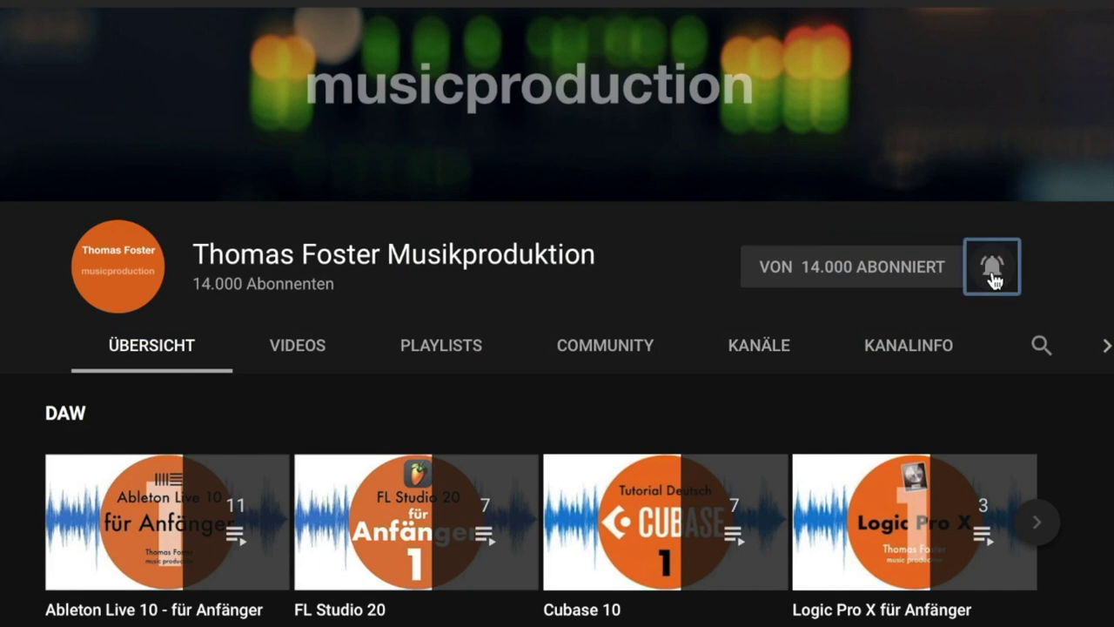